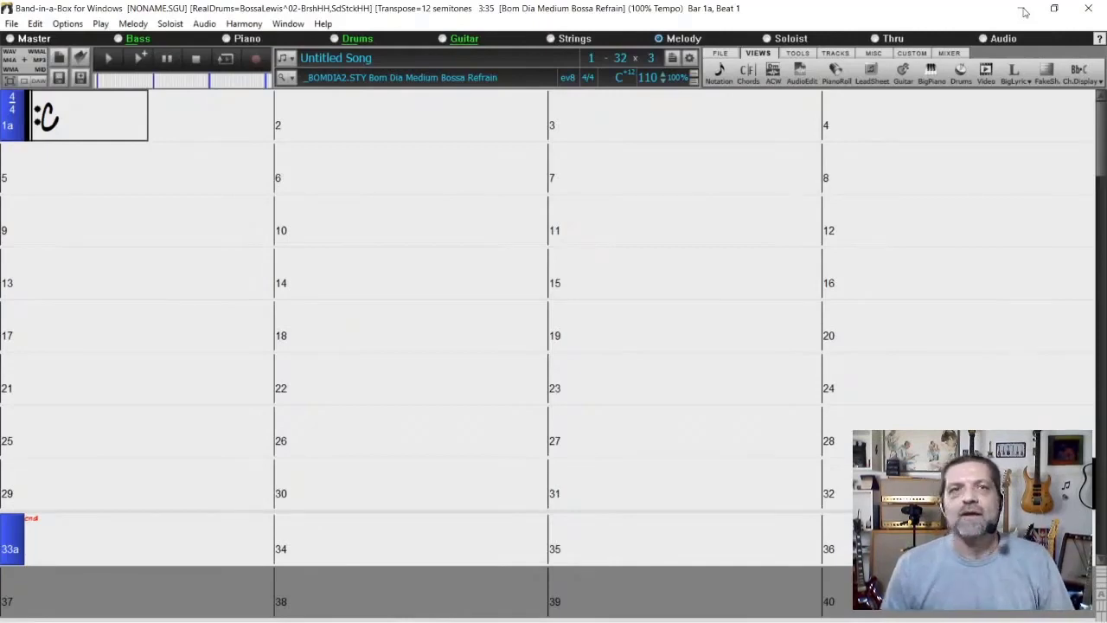
# - Open REAPER to view the Novo Arranjo project, close it and return to Band-in-a-Box
pyautogui.click(1022, 10)
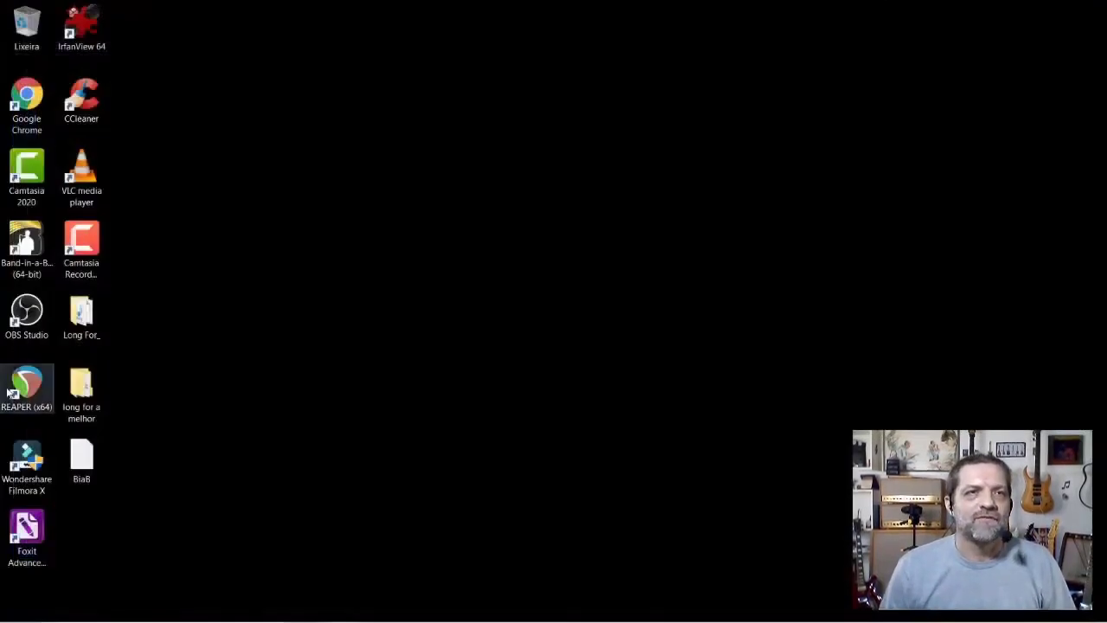
pyautogui.doubleClick(37, 398)
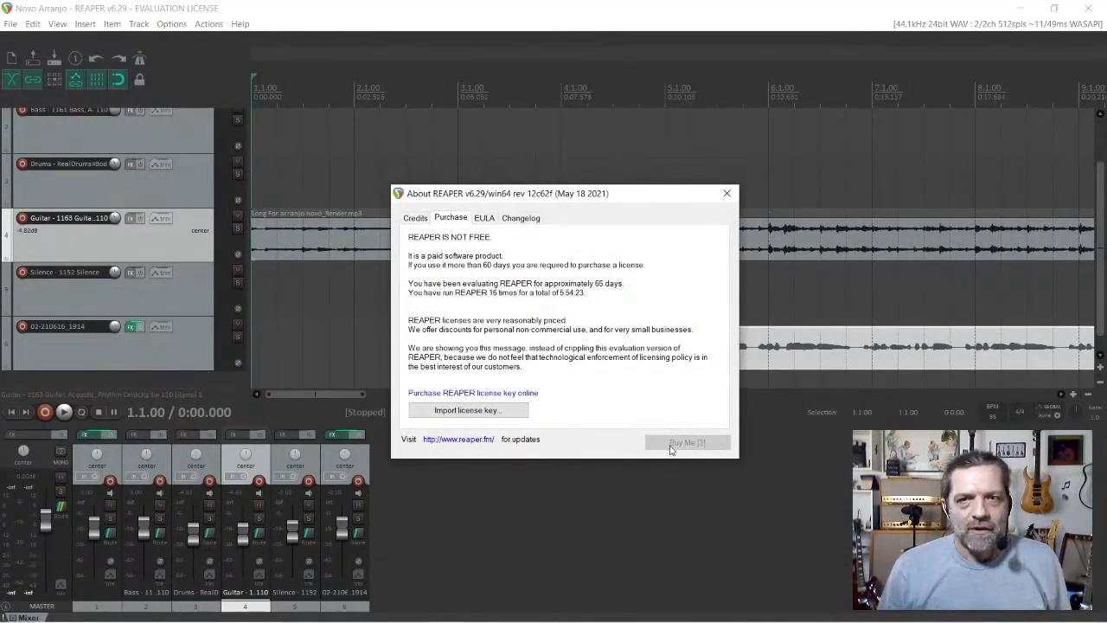
pyautogui.click(671, 444)
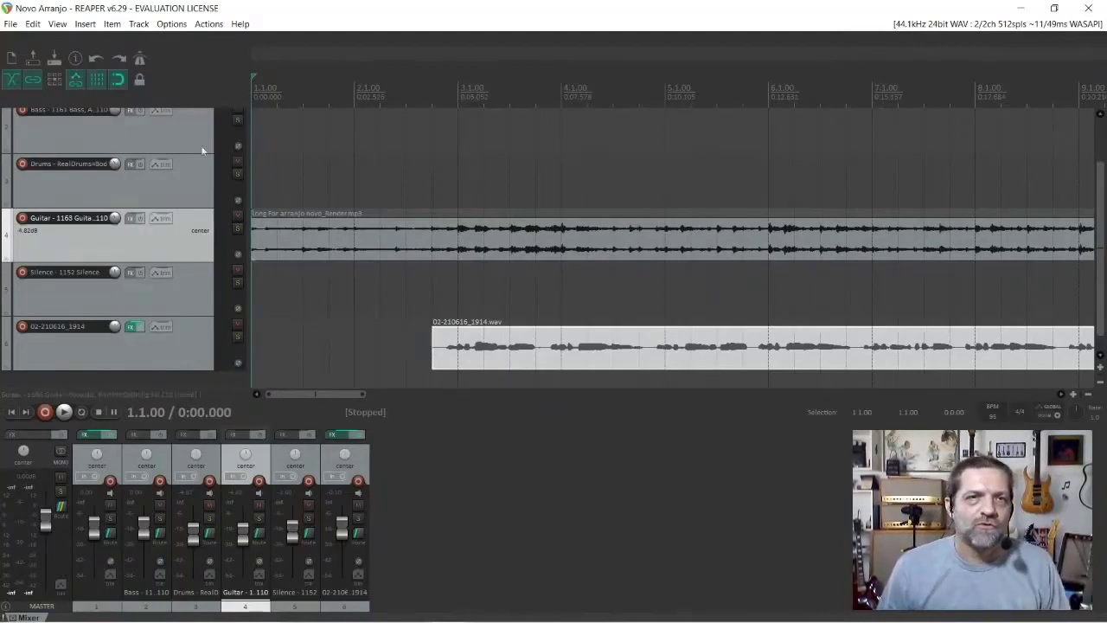
pyautogui.click(1090, 8)
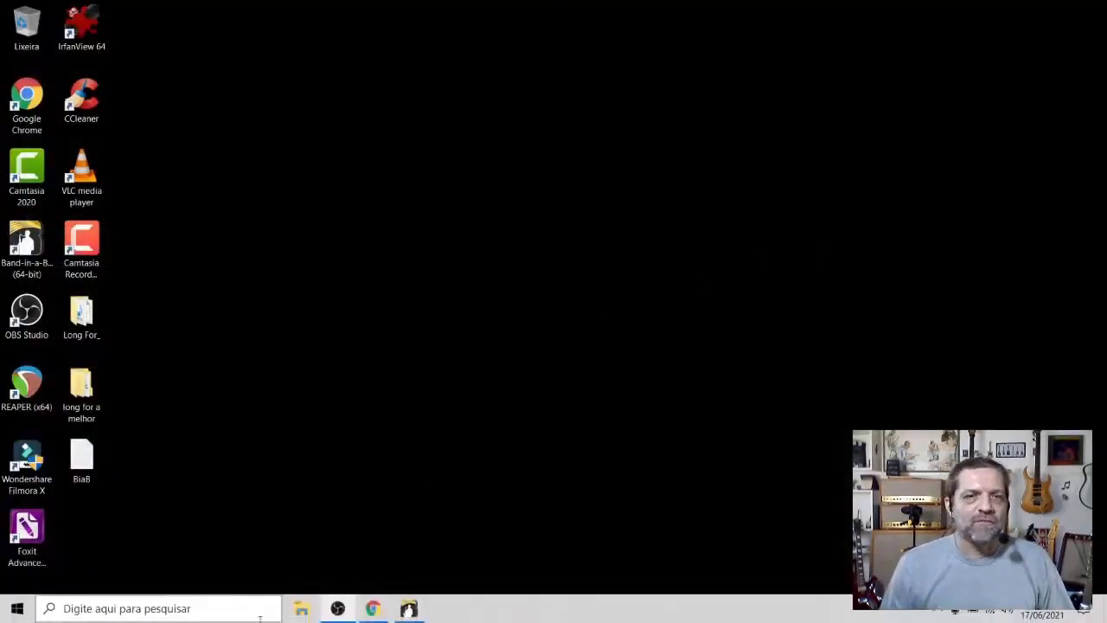
pyautogui.click(410, 611)
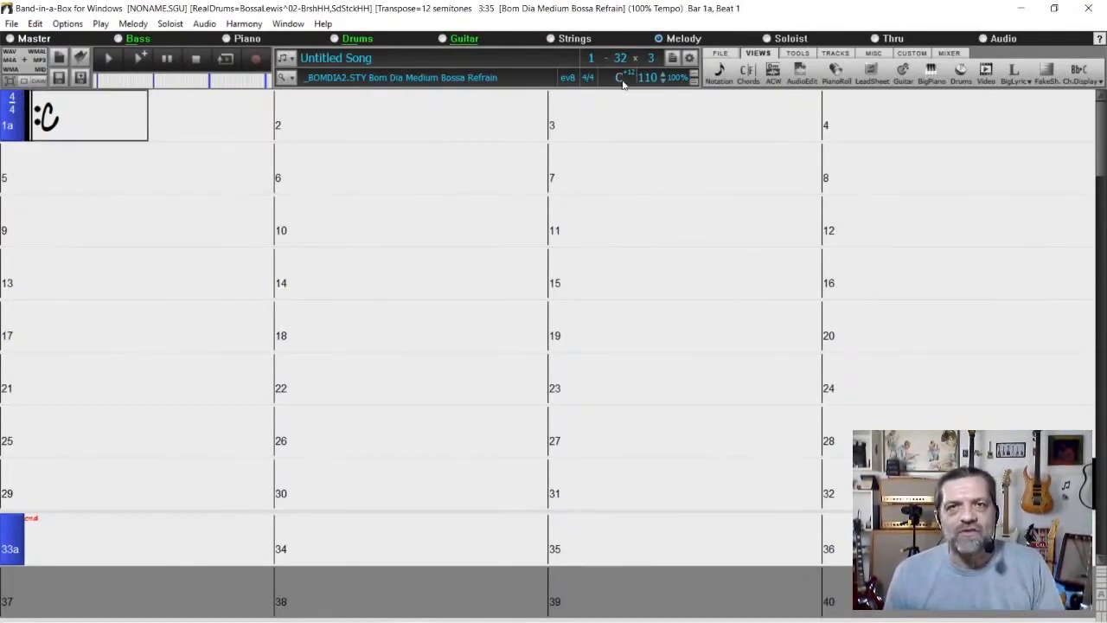
# - Enter a Dm7 chord in bar 2 and a Cmaj7 chord in bar 1 of the chord sheet
pyautogui.click(317, 124)
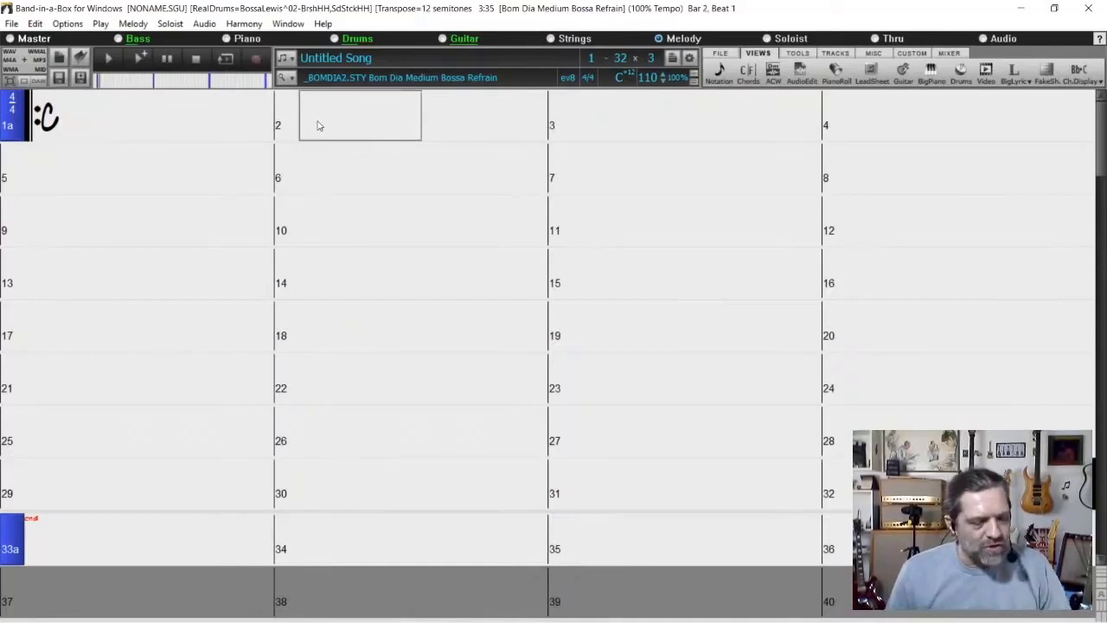
pyautogui.write('Dm7')
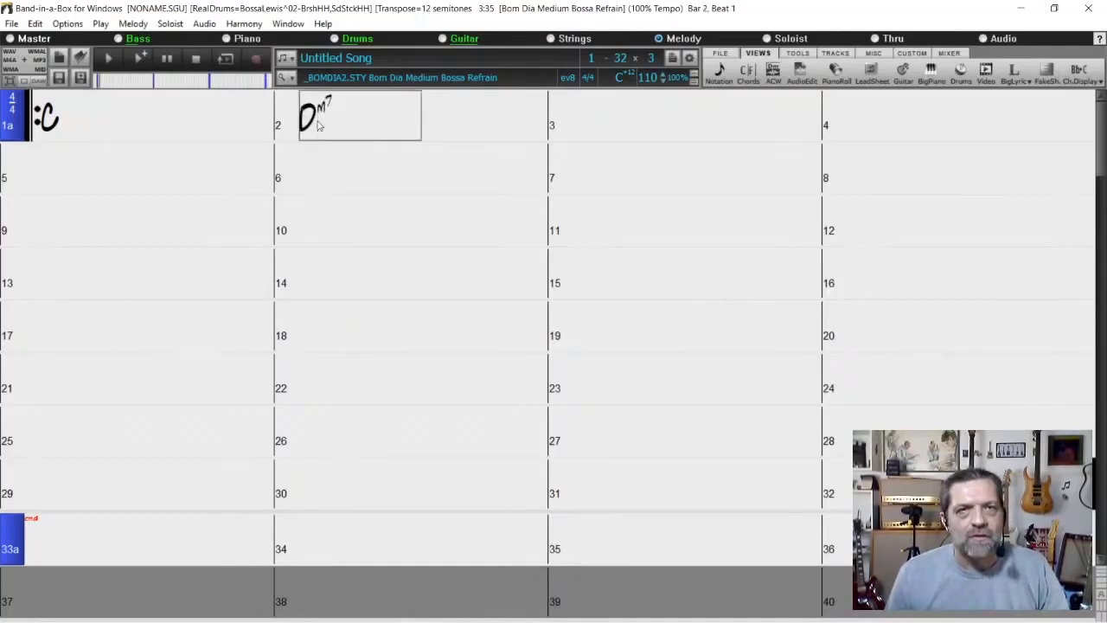
pyautogui.press('Return')
pyautogui.press('Return')
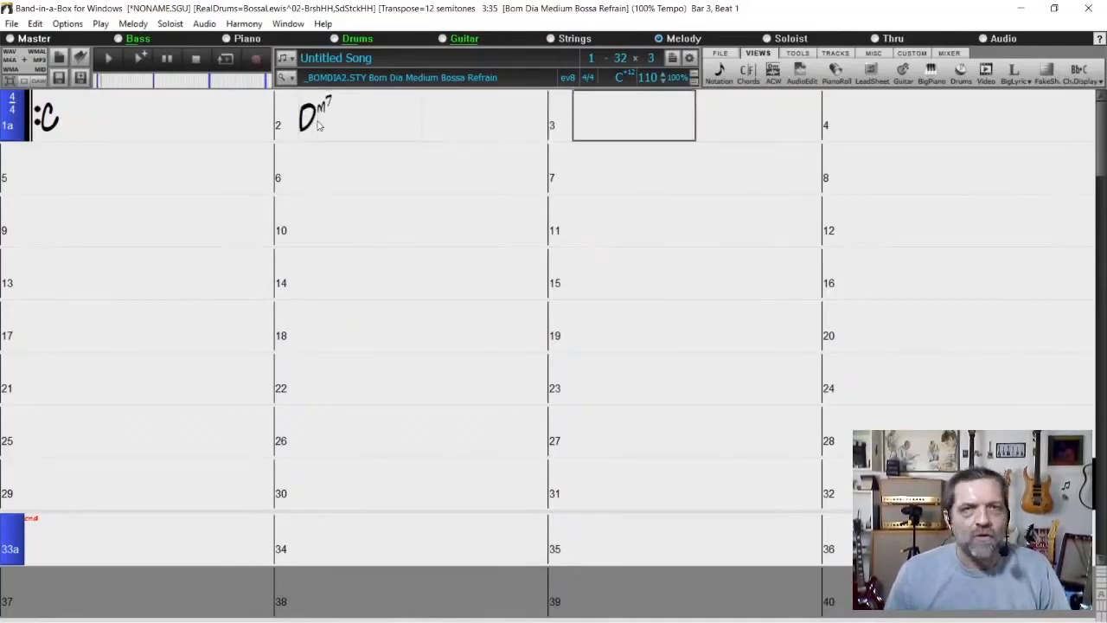
pyautogui.click(94, 121)
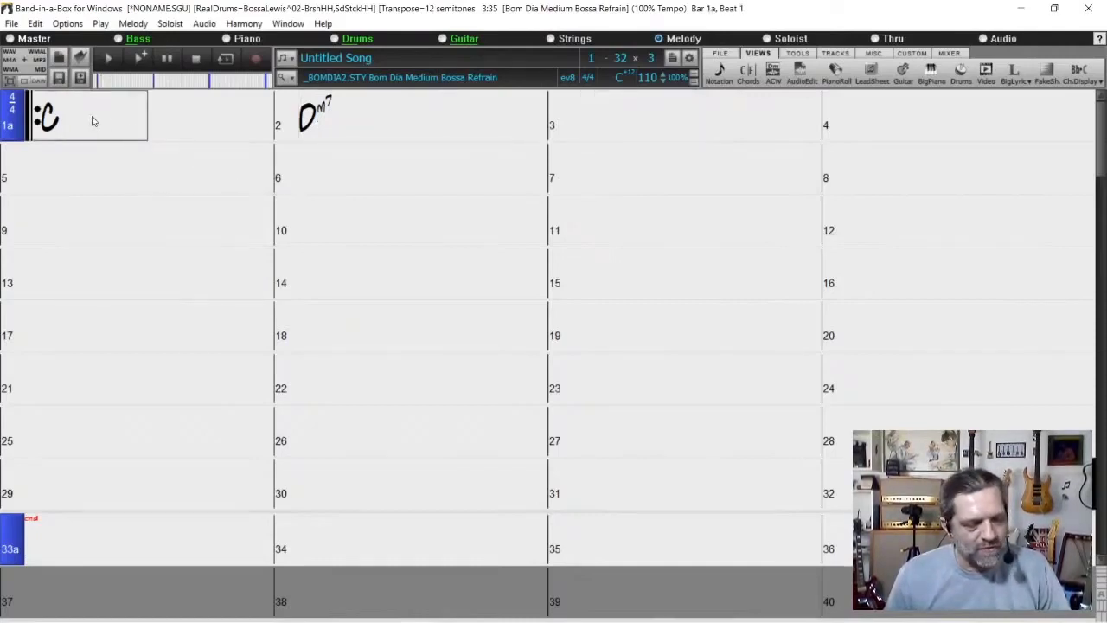
pyautogui.write('Cmaj7')
pyautogui.press('Return')
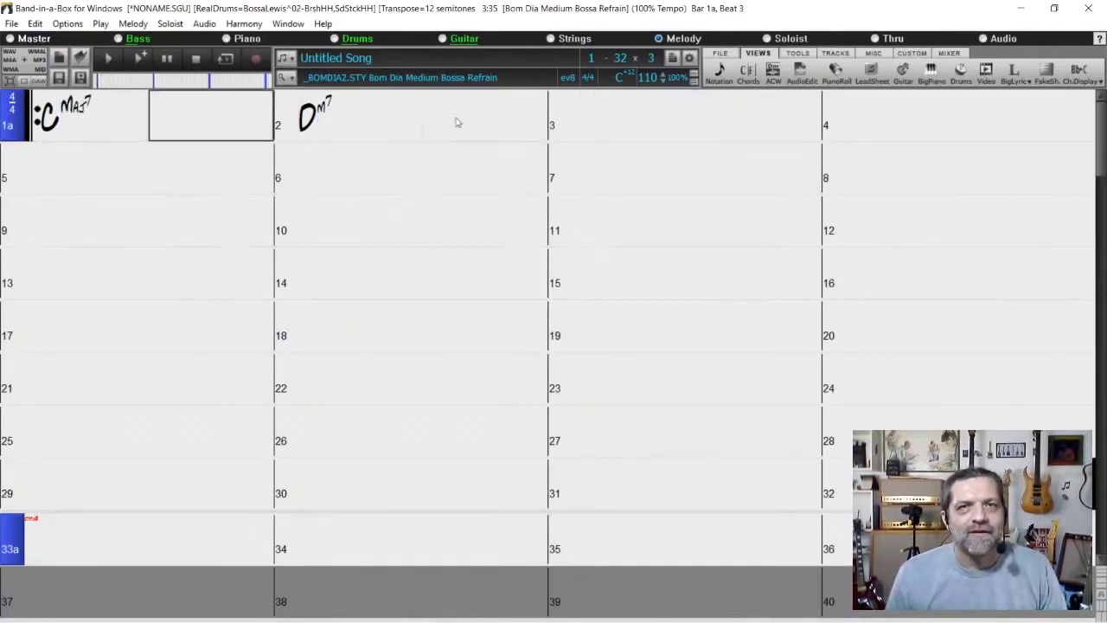
# - Enter an Fmaj7 chord in bar 3 and a G7 chord in bar 4
pyautogui.click(612, 124)
pyautogui.write('Fmaj7')
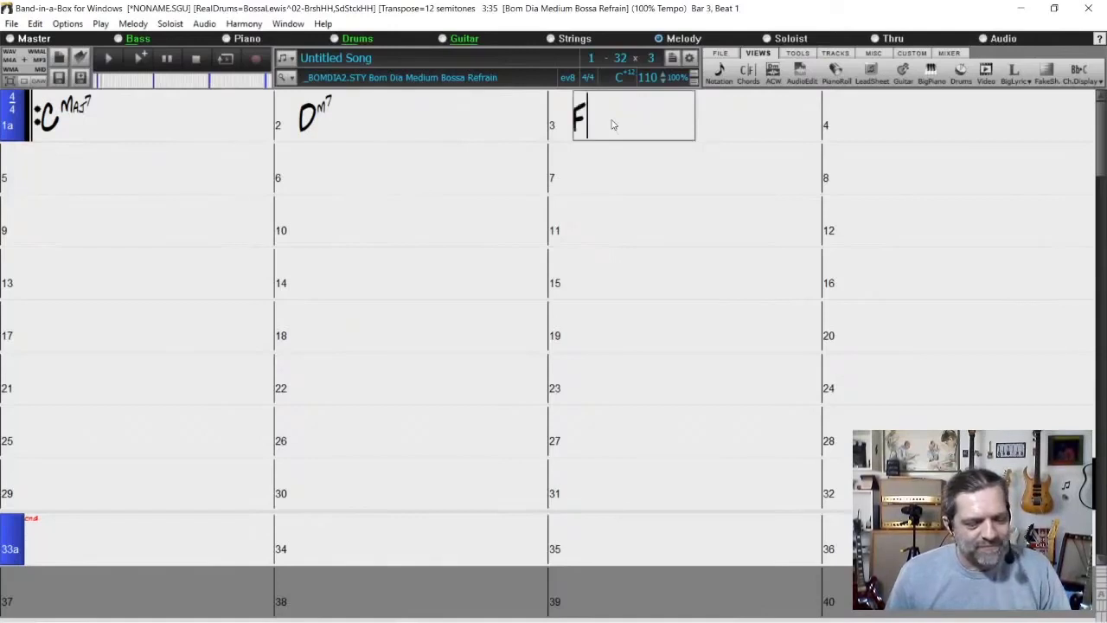
pyautogui.press('Return')
pyautogui.press('Right')
pyautogui.write('G7')
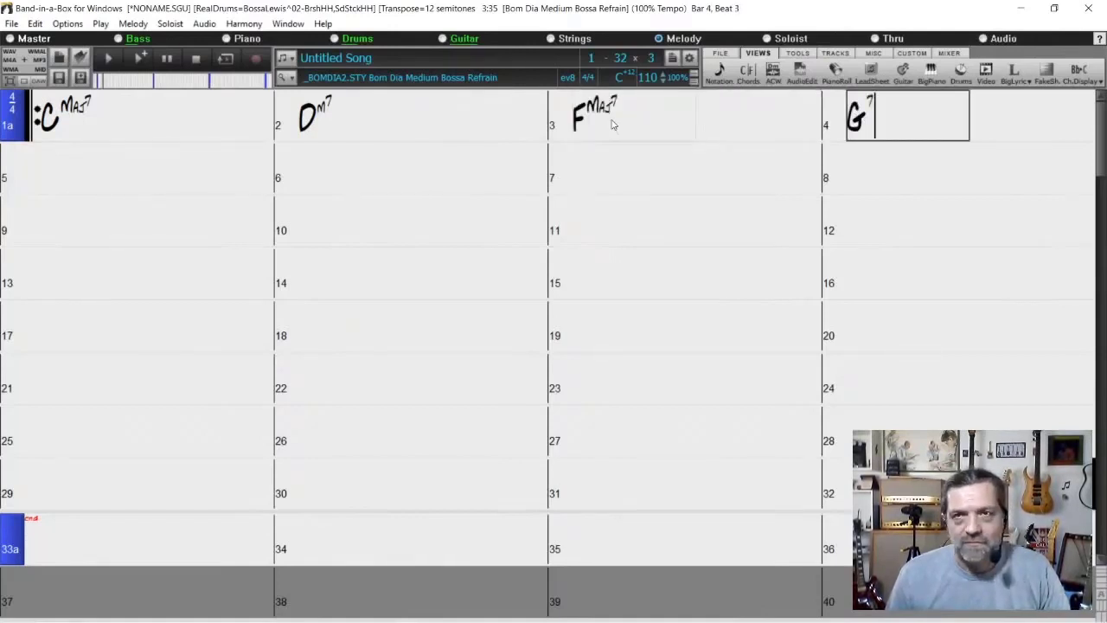
pyautogui.press('Return')
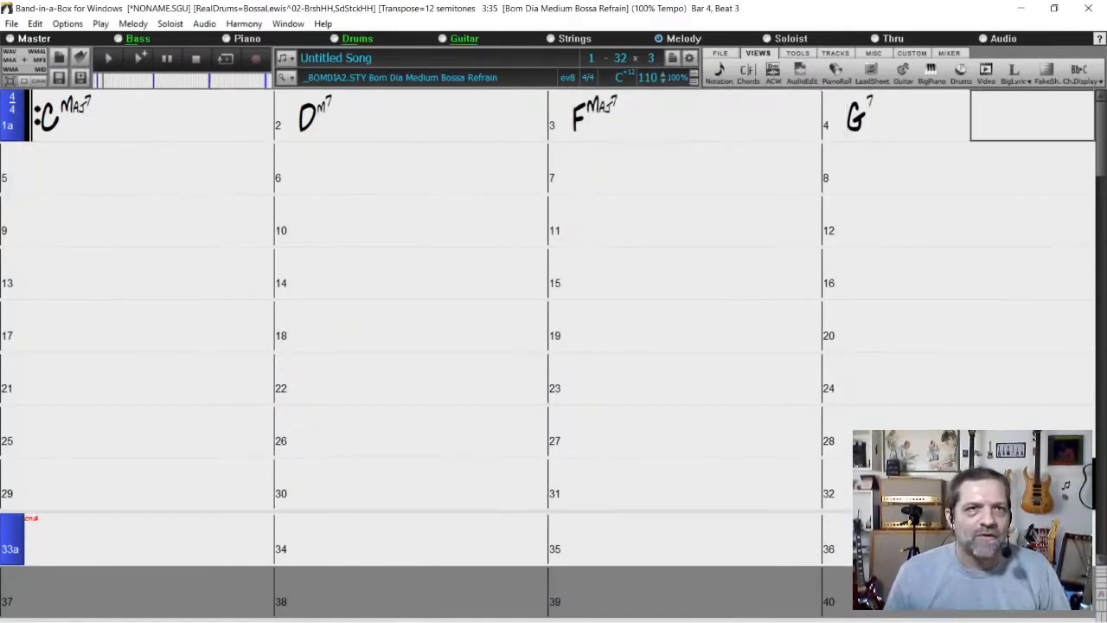
# - Repeat the chords of bars 1–4 in bars 5–8 and remove the part marker from bar 5
pyautogui.click(77, 190)
pyautogui.press('Return')
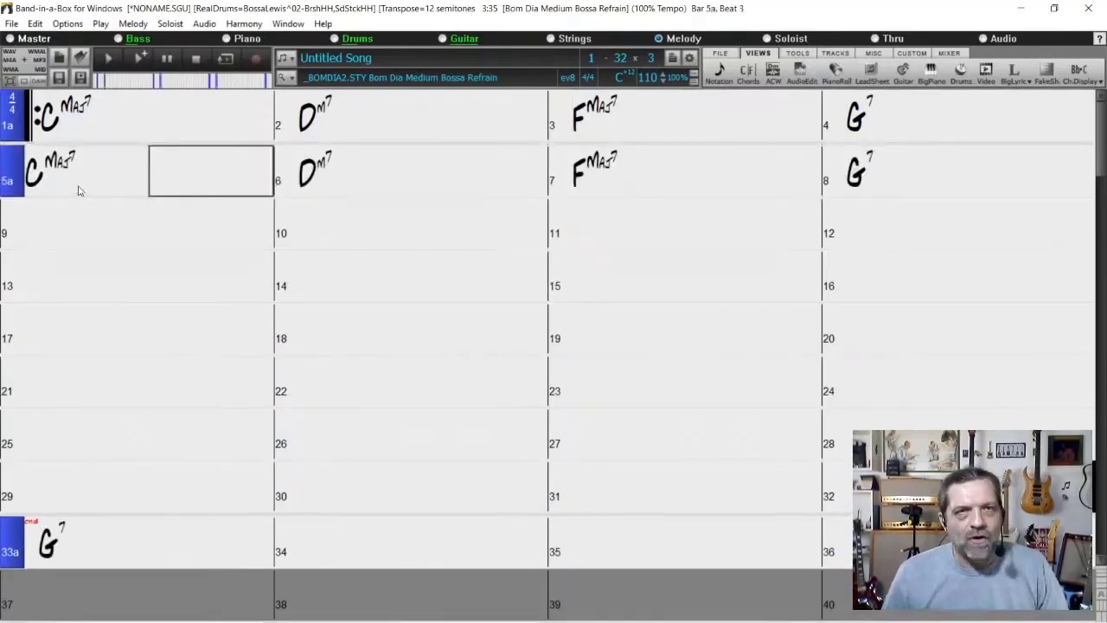
pyautogui.click(12, 181)
pyautogui.click(19, 185)
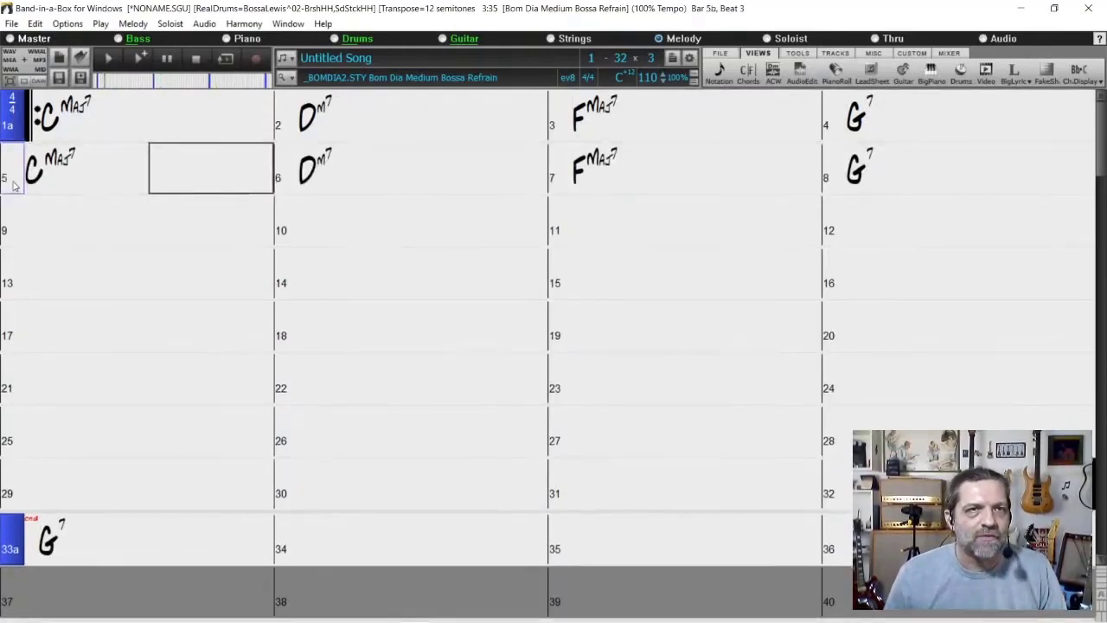
# - Repeat the chords of bars 1–8 in bars 9–16 with the K copy shorthand
pyautogui.click(35, 221)
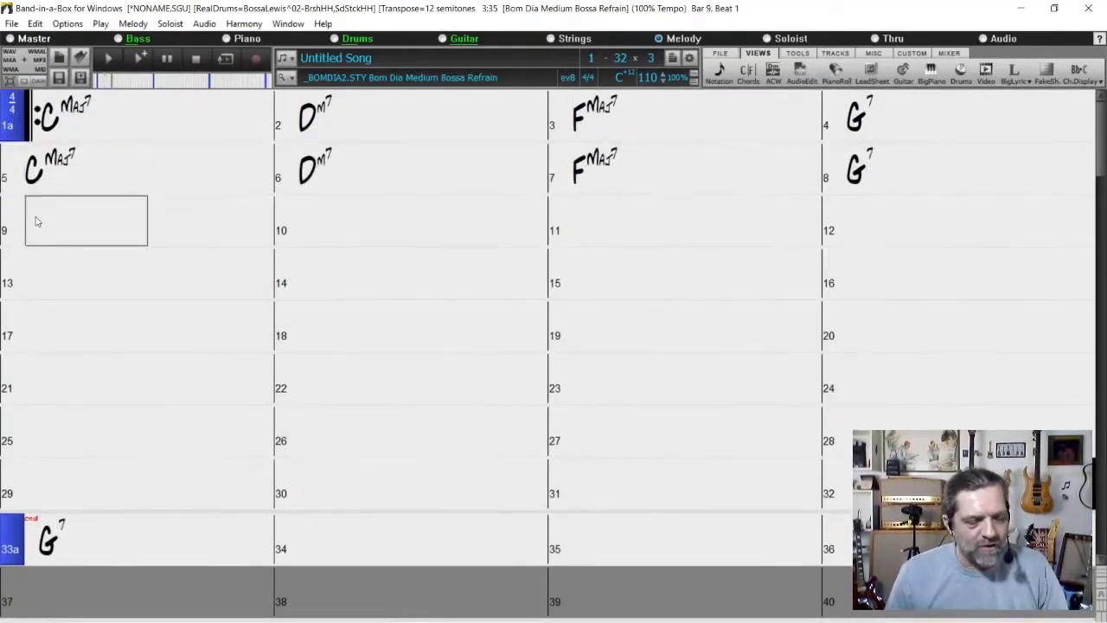
pyautogui.write('K')
pyautogui.press('Return')
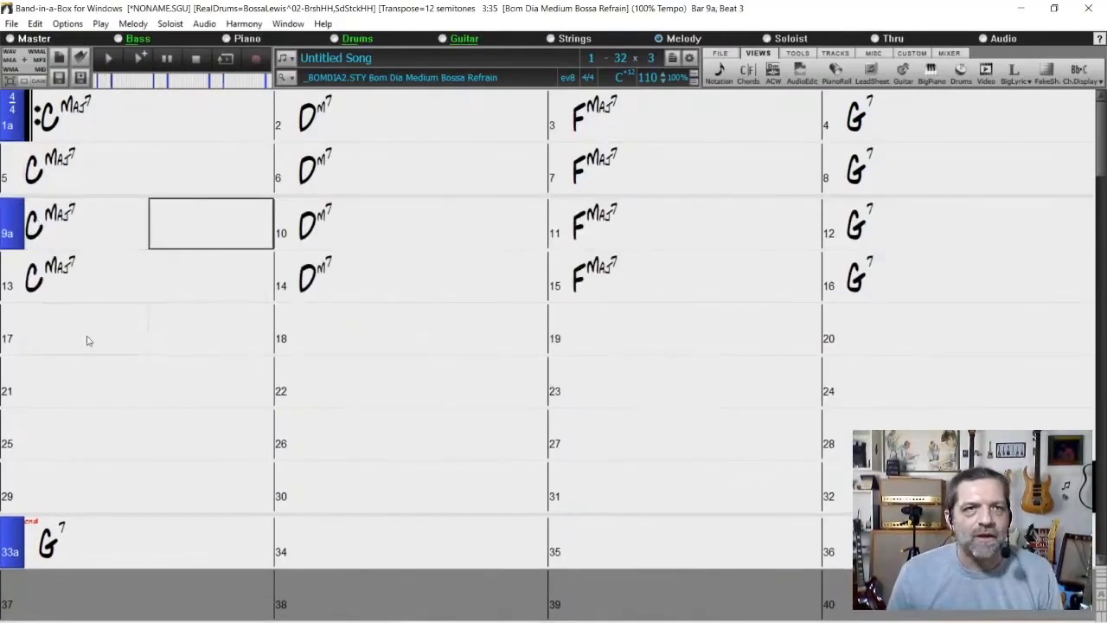
# - Place a part b marker at bar 17 and enter a Gm7 chord there
pyautogui.click(9, 333)
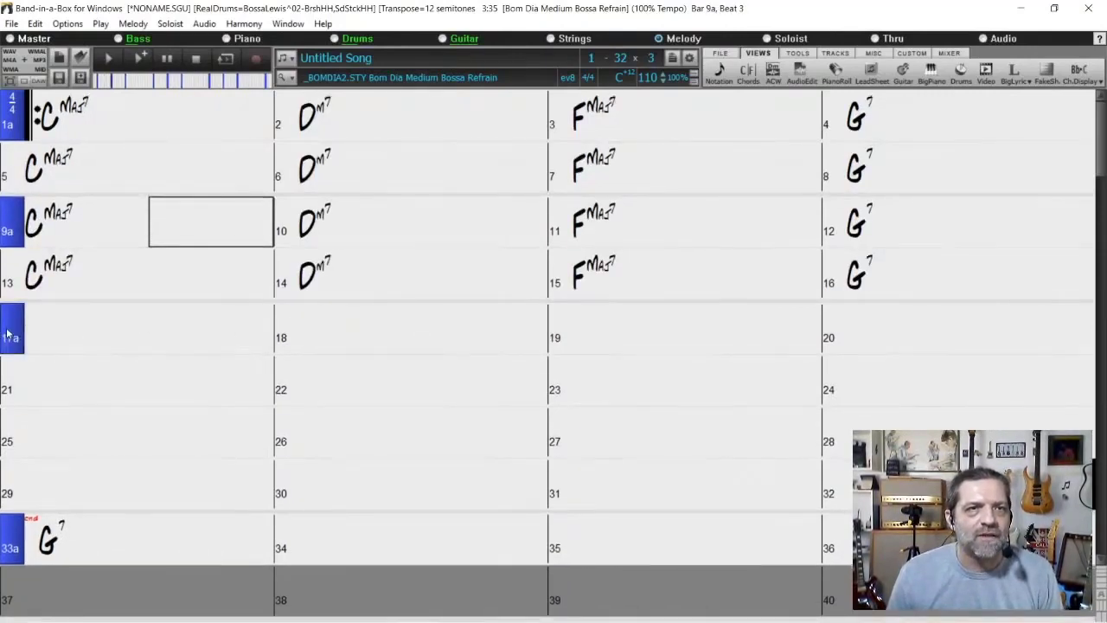
pyautogui.click(7, 334)
pyautogui.click(91, 333)
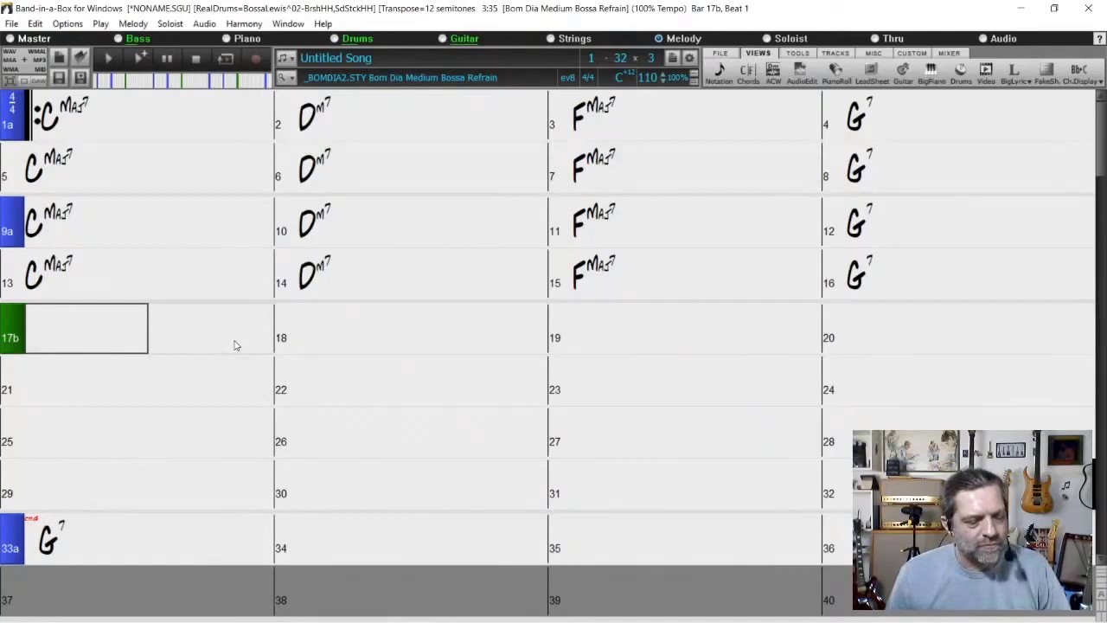
pyautogui.write('Gm7')
pyautogui.press('Return')
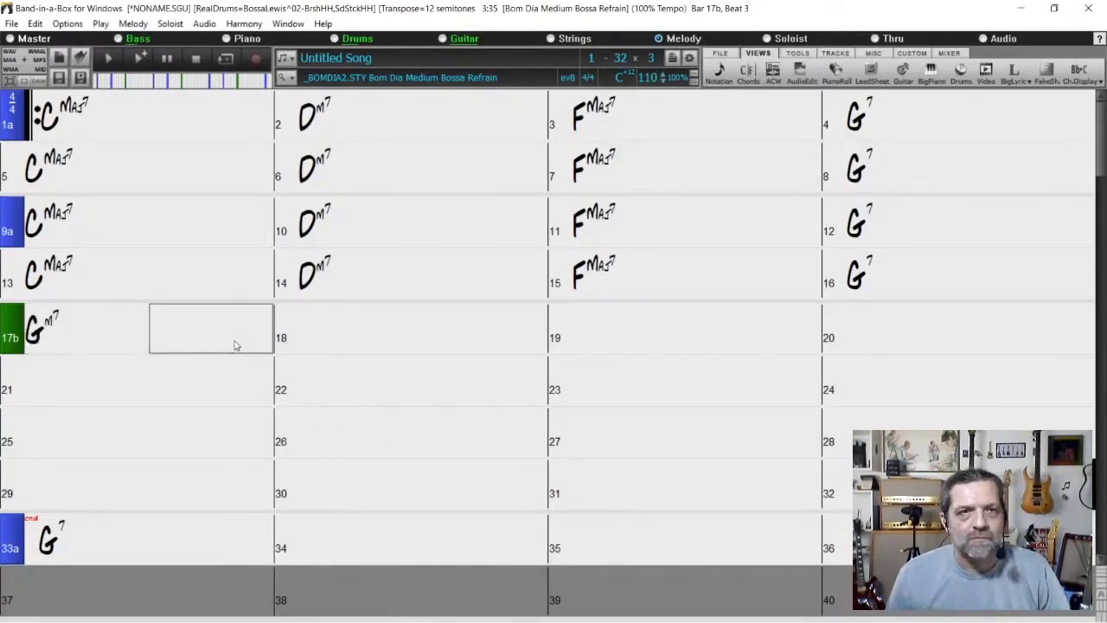
# - Enter a C7 chord in bar 18 and an Fmaj7 chord in bar 19
pyautogui.press('Right')
pyautogui.write('C7')
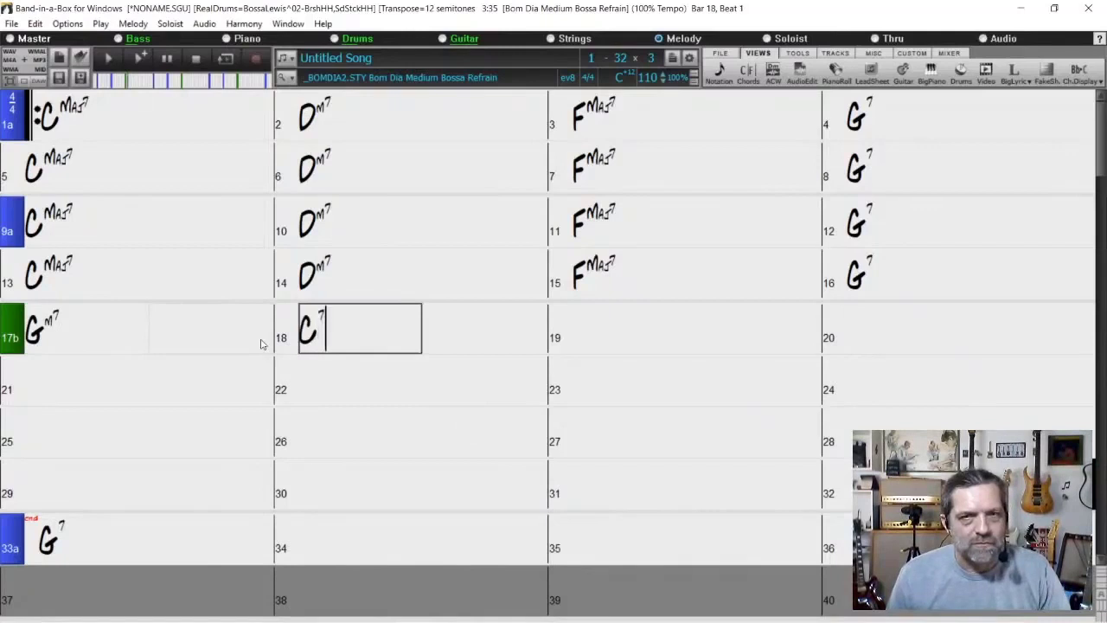
pyautogui.press('Return')
pyautogui.press('Right')
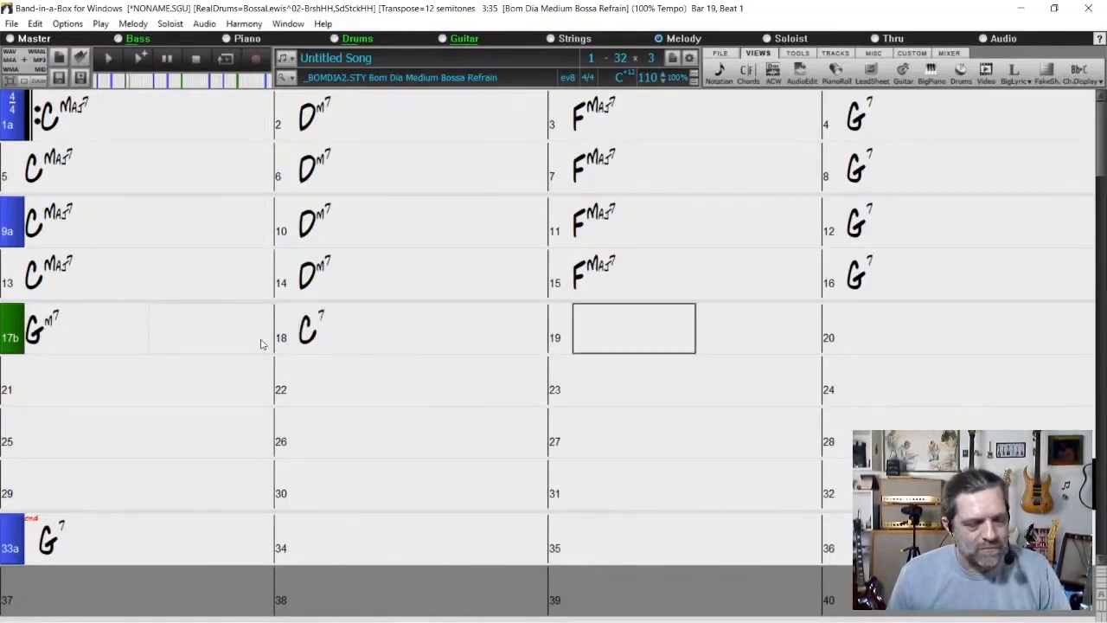
pyautogui.write('F')
pyautogui.press('Return')
pyautogui.press('Left')
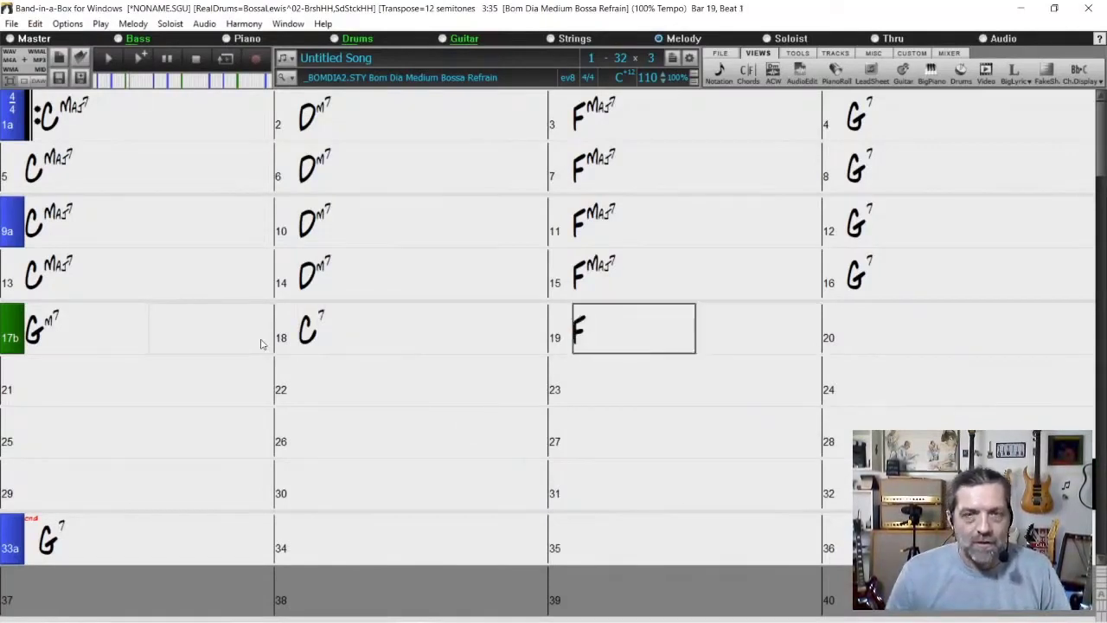
pyautogui.write('FMaj7')
pyautogui.press('Return')
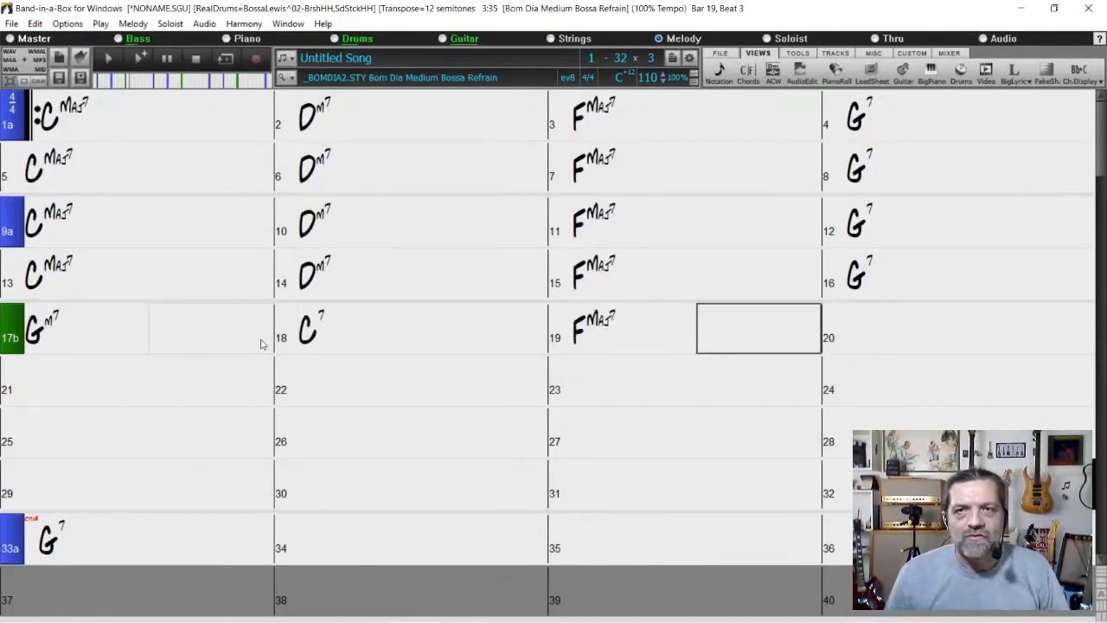
# - Enter an Am7 chord in bar 20 and a Dm7 chord in bar 21
pyautogui.press('Right')
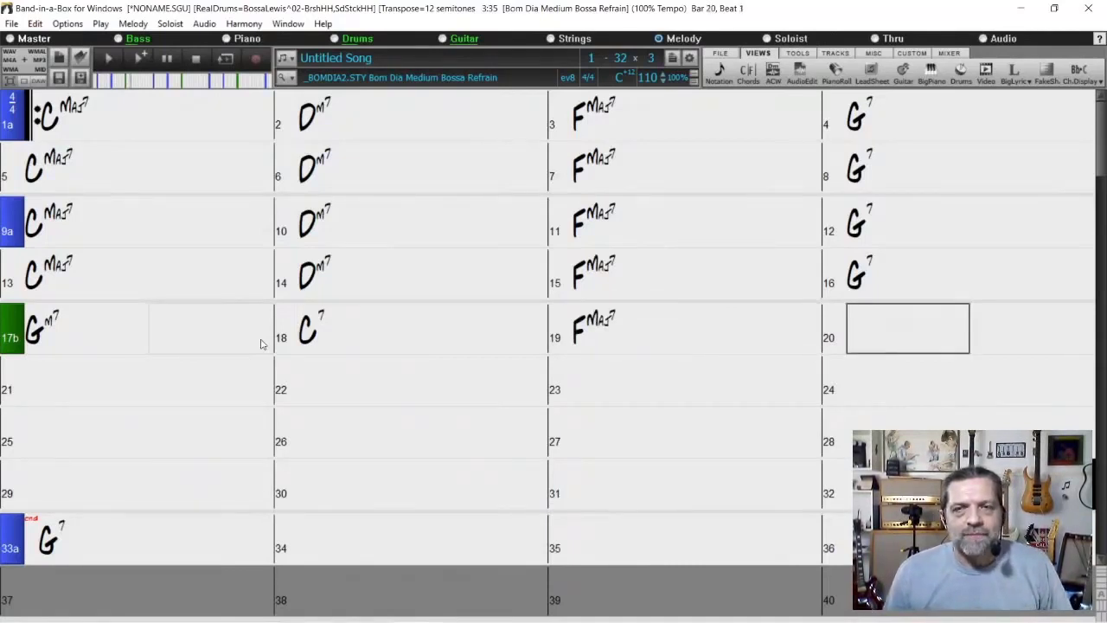
pyautogui.write('Am7')
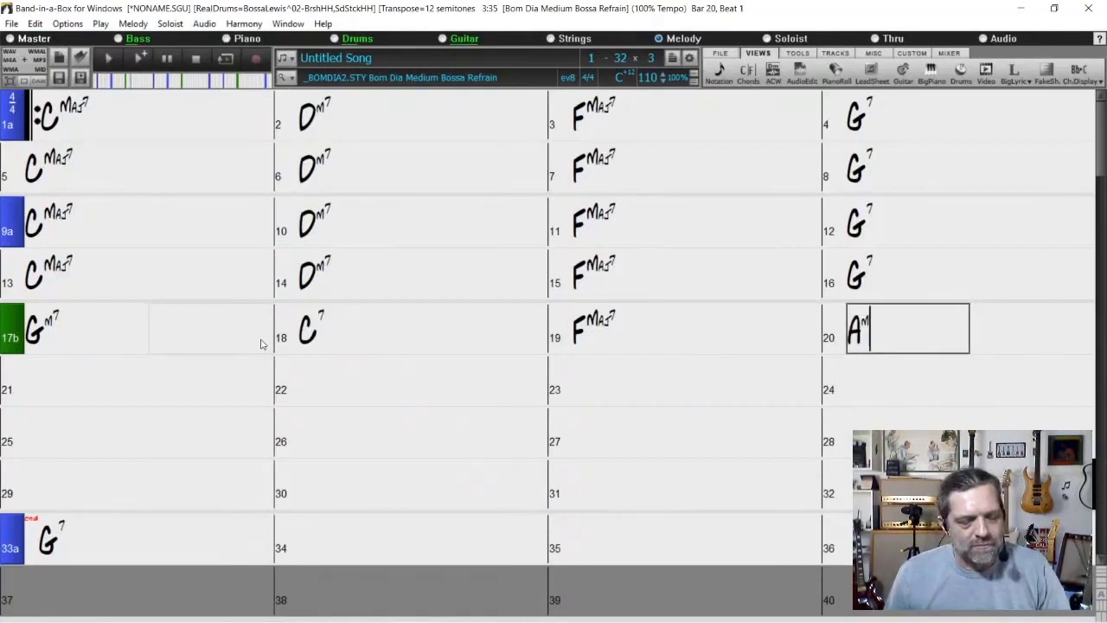
pyautogui.press('Return')
pyautogui.press('Right')
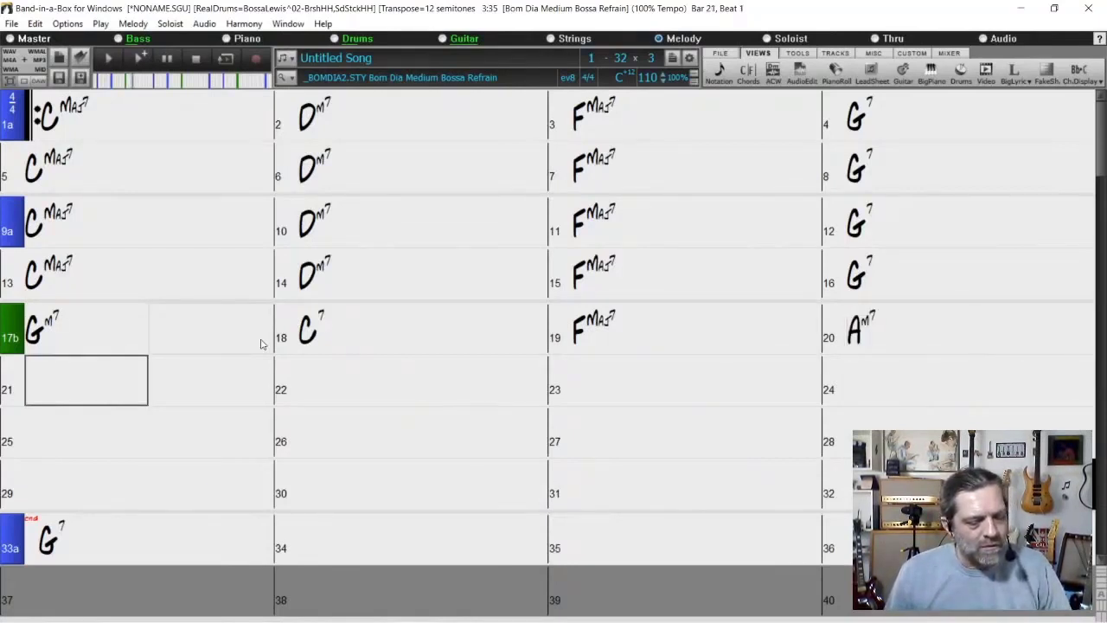
pyautogui.write('Dm7')
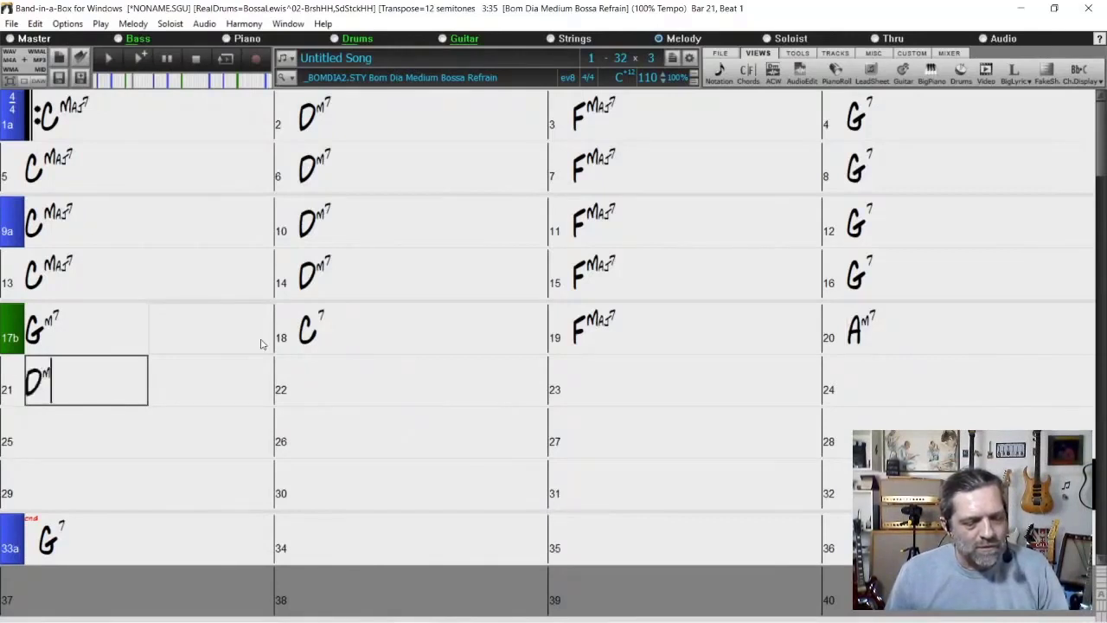
pyautogui.press('Return')
pyautogui.press('Right')
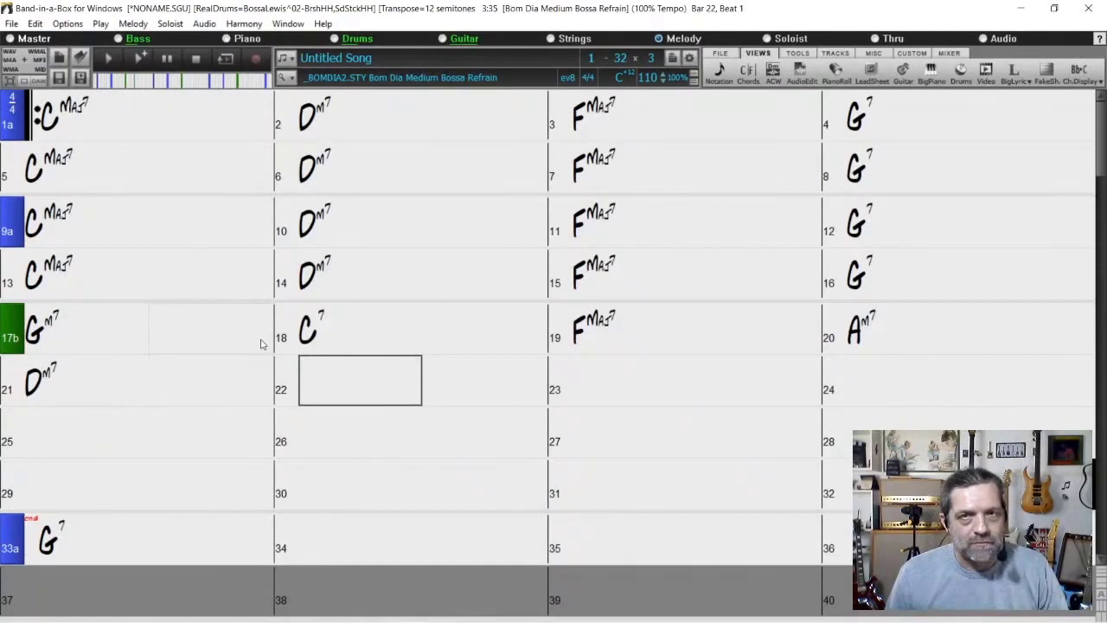
# - Fill bars 22, 23 and 24 with the chords Fmaj7, G7 and Cmaj7
pyautogui.write('fmaj7')
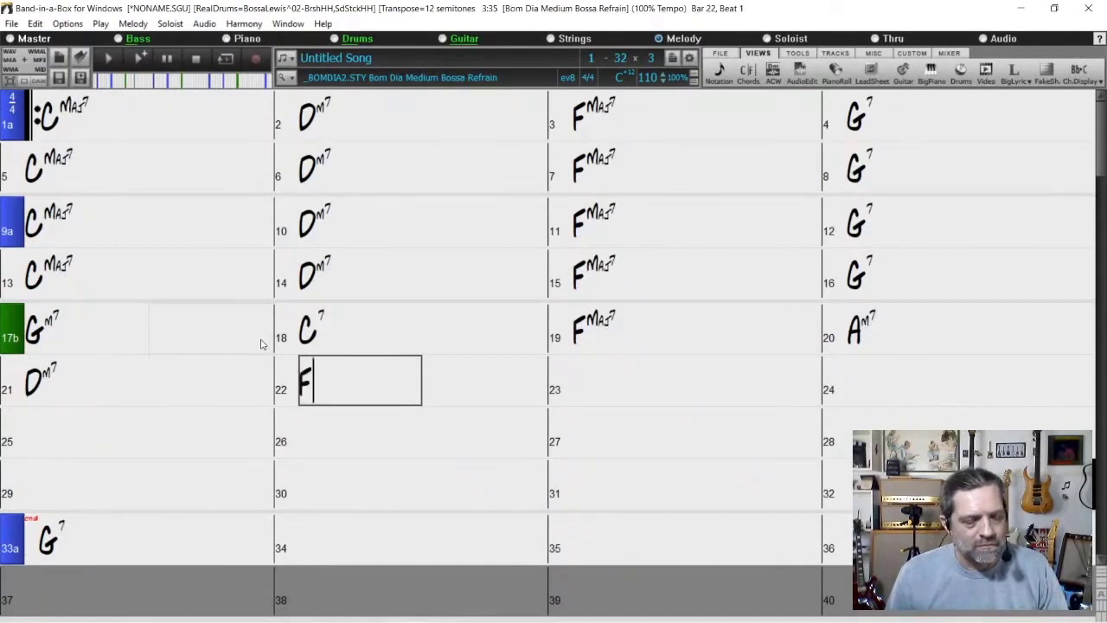
pyautogui.press('Return')
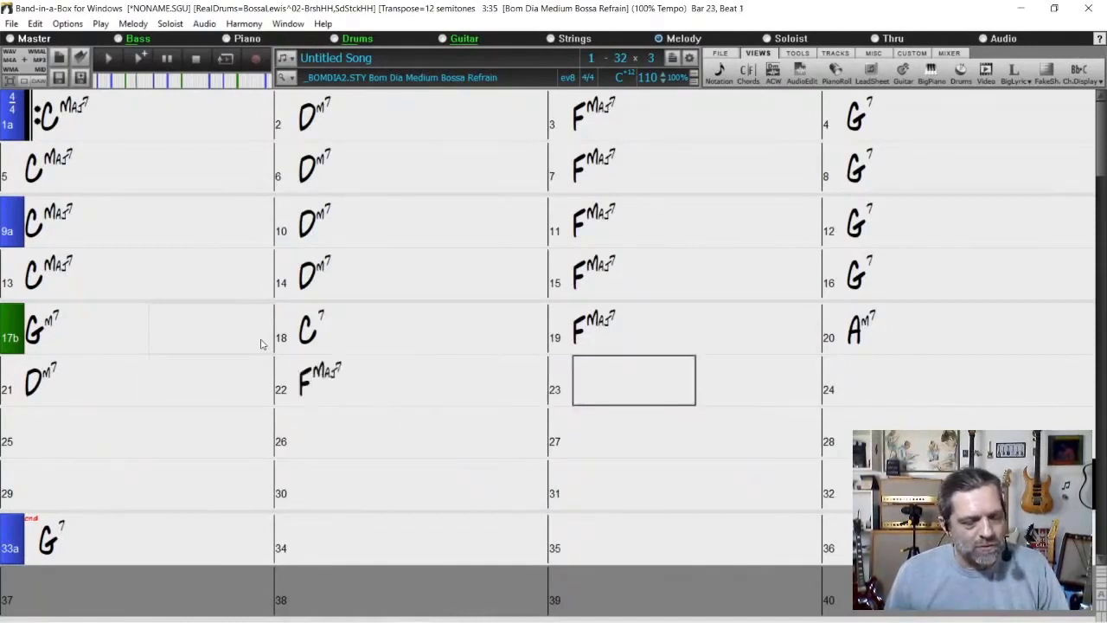
pyautogui.write('g7')
pyautogui.press('Return')
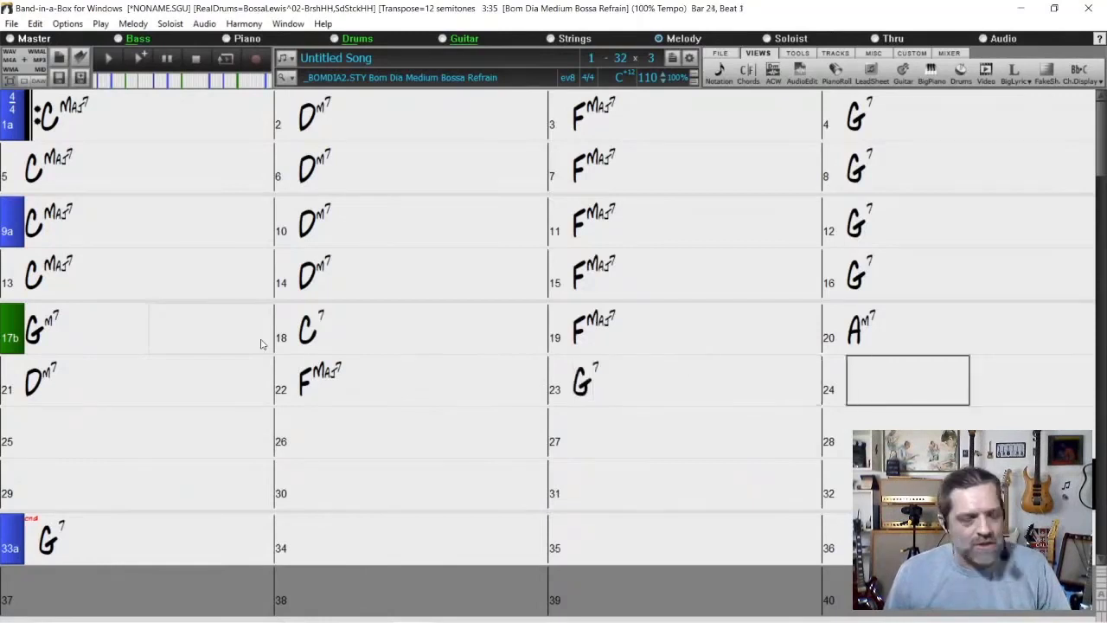
pyautogui.write('cmaj7')
pyautogui.press('Return')
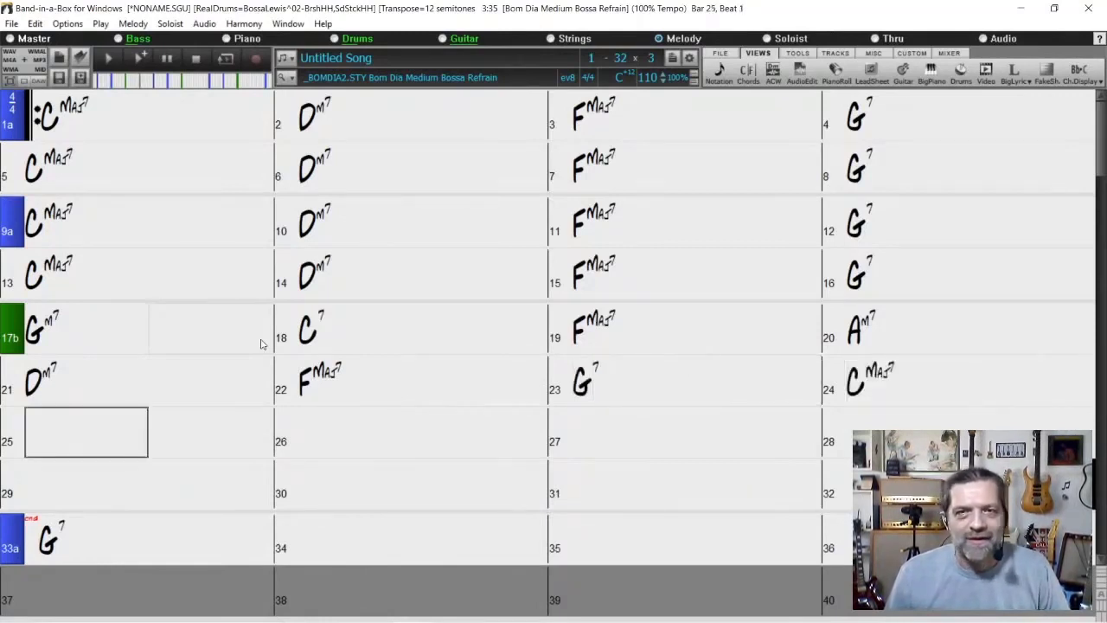
# - Place a part a marker at bar 25 and copy the chords of bars 9 to 16 into bars 25 to 32
pyautogui.click(17, 443)
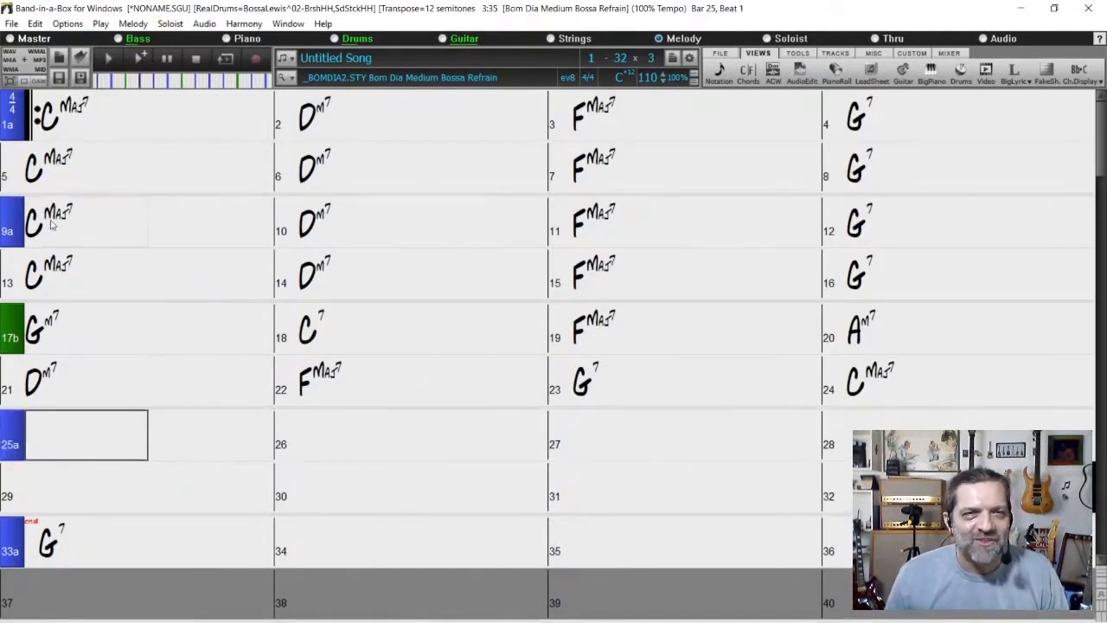
pyautogui.moveTo(50, 224); pyautogui.dragTo(912, 299)
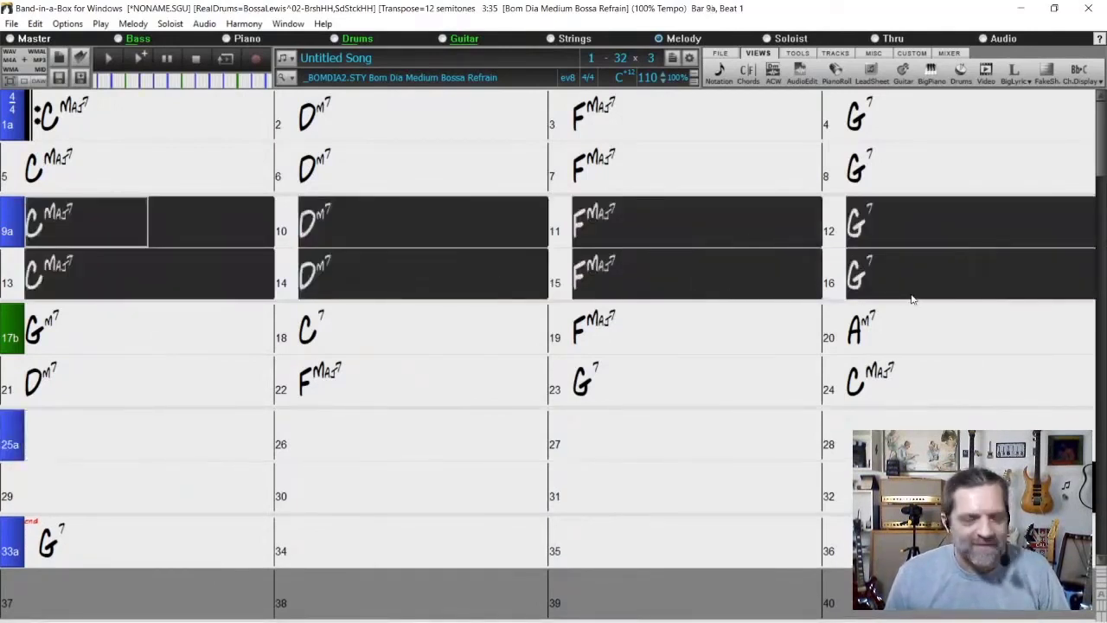
pyautogui.click(74, 439)
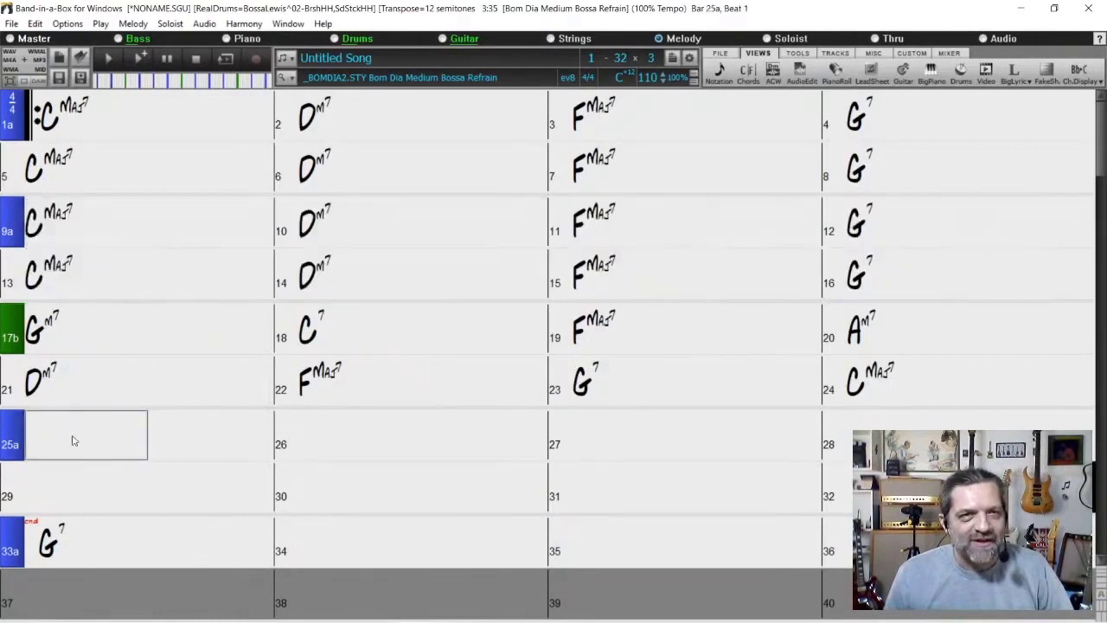
pyautogui.hotkey('ctrl', 'v')
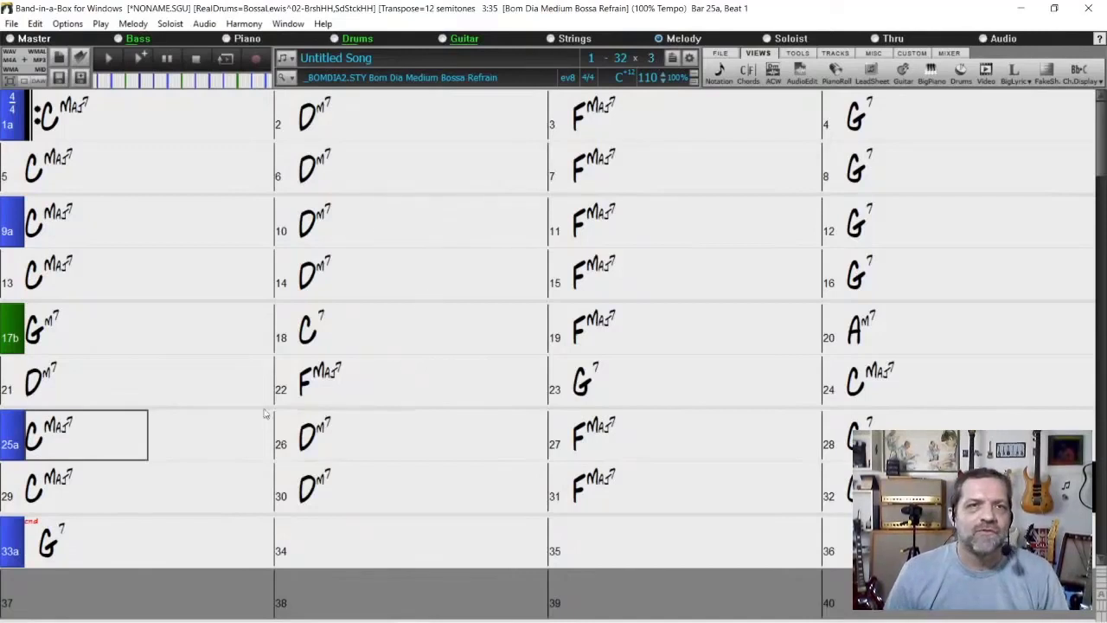
pyautogui.click(110, 340)
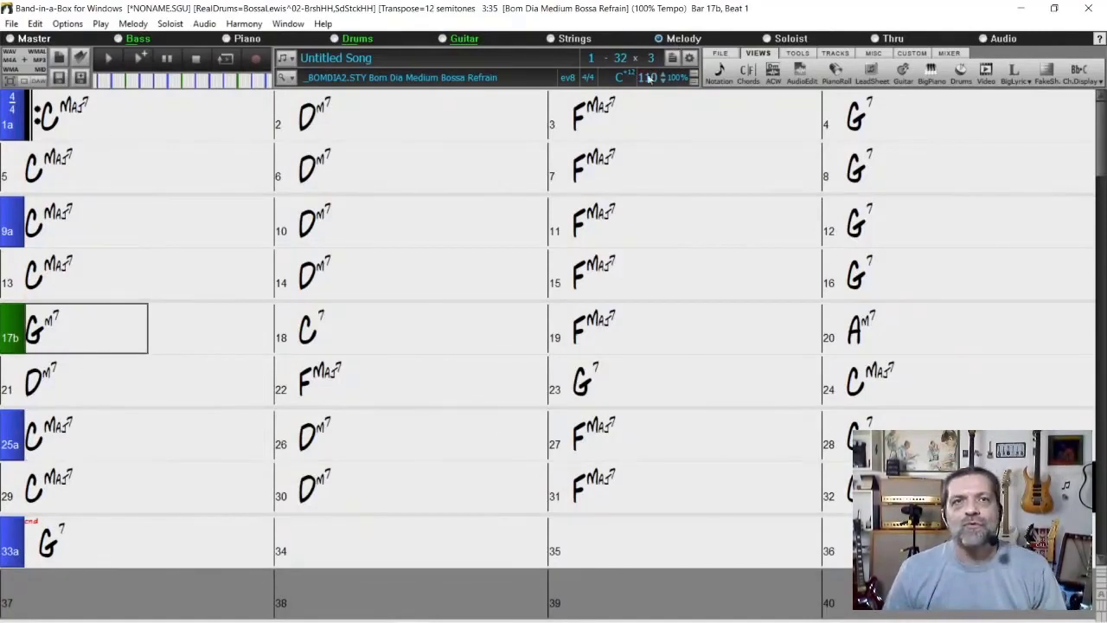
pyautogui.moveTo(99, 111); pyautogui.dragTo(865, 116)
pyautogui.click(169, 186)
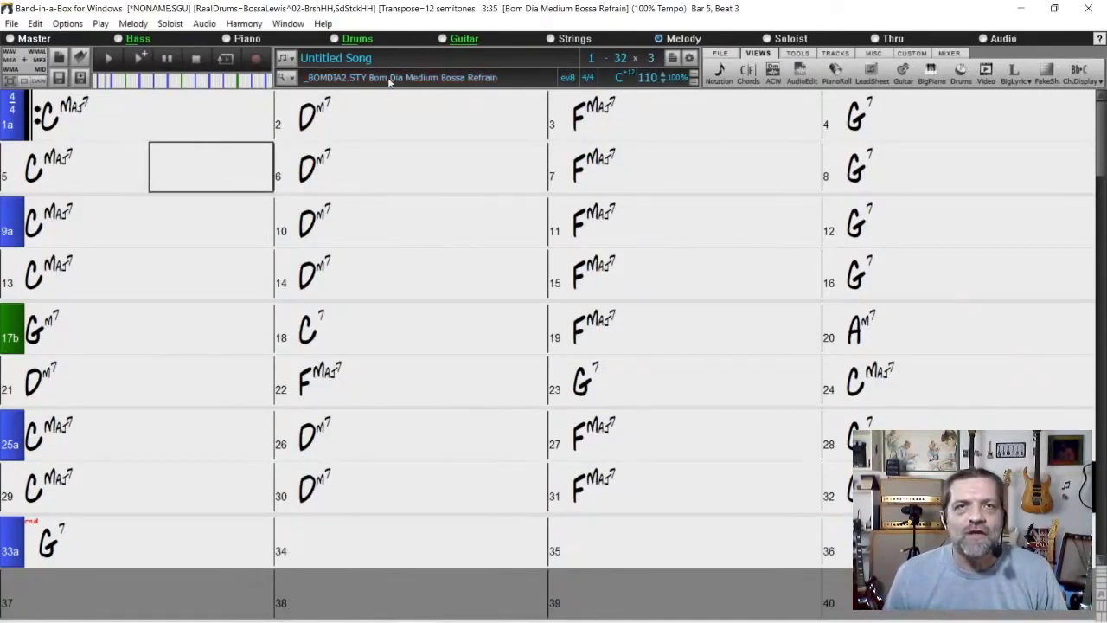
# - Clear the style filters and assign the _COBALT Cobalt Jazz Blues Guitar Trio style to the song
pyautogui.click(282, 79)
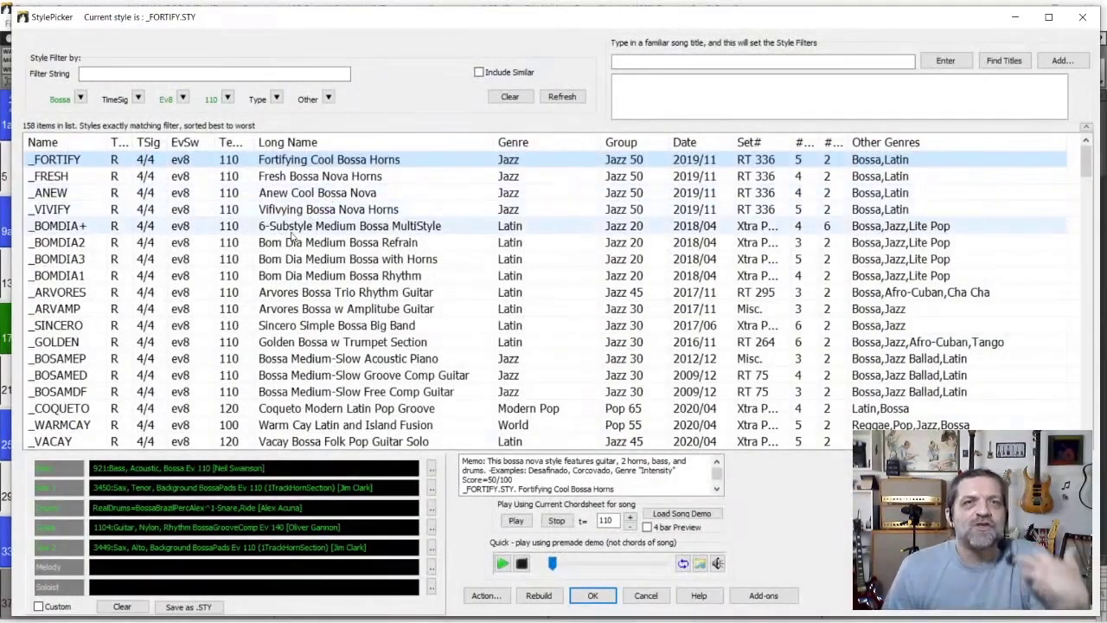
pyautogui.click(510, 96)
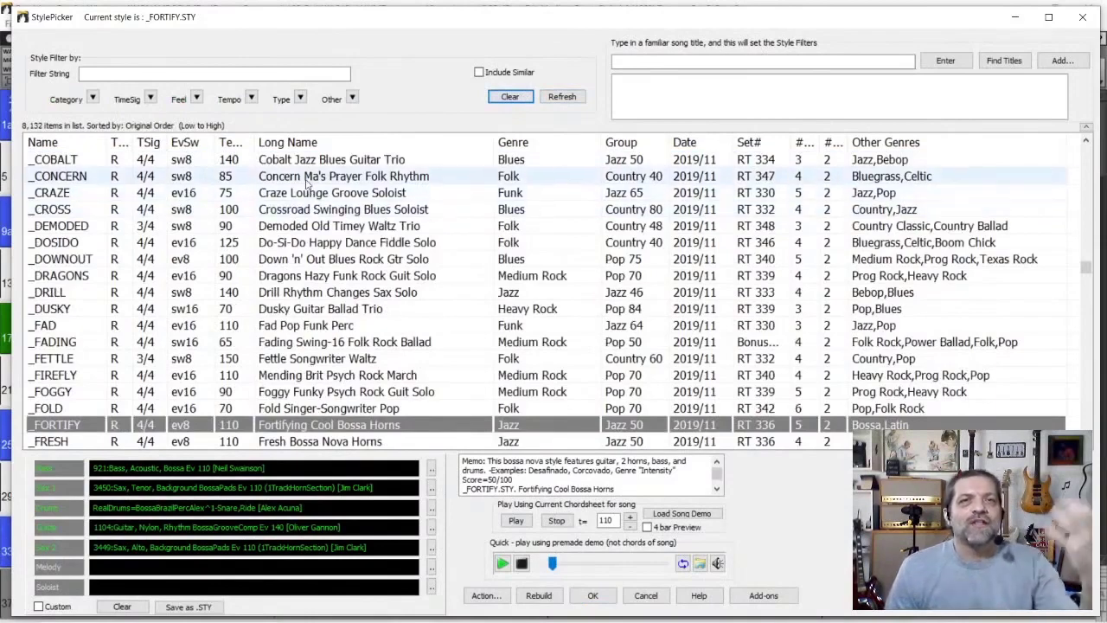
pyautogui.click(306, 165)
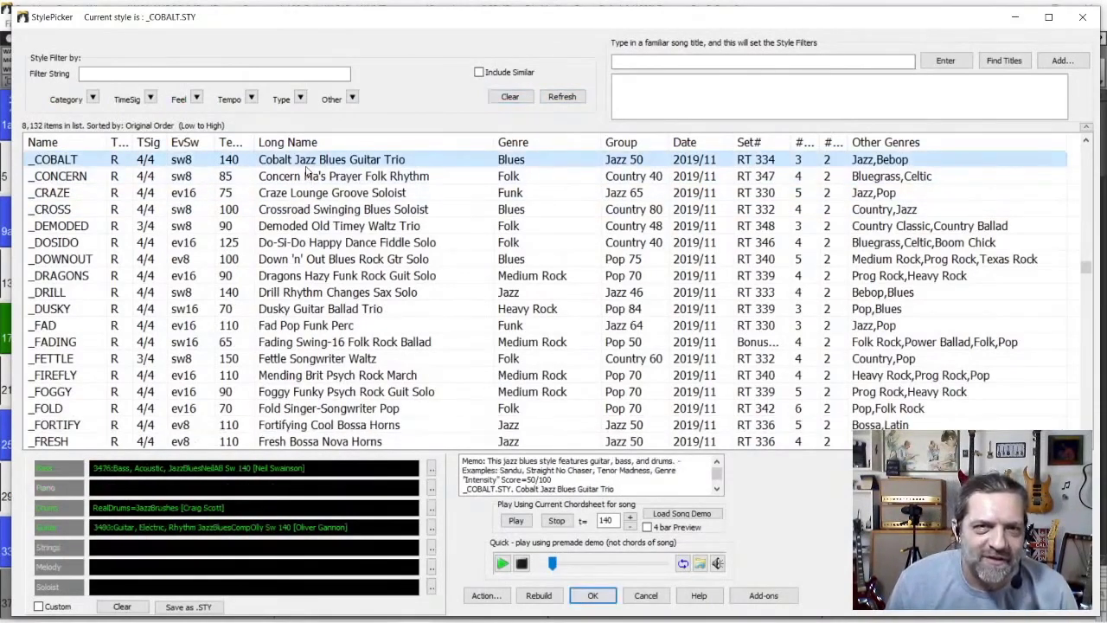
pyautogui.click(593, 595)
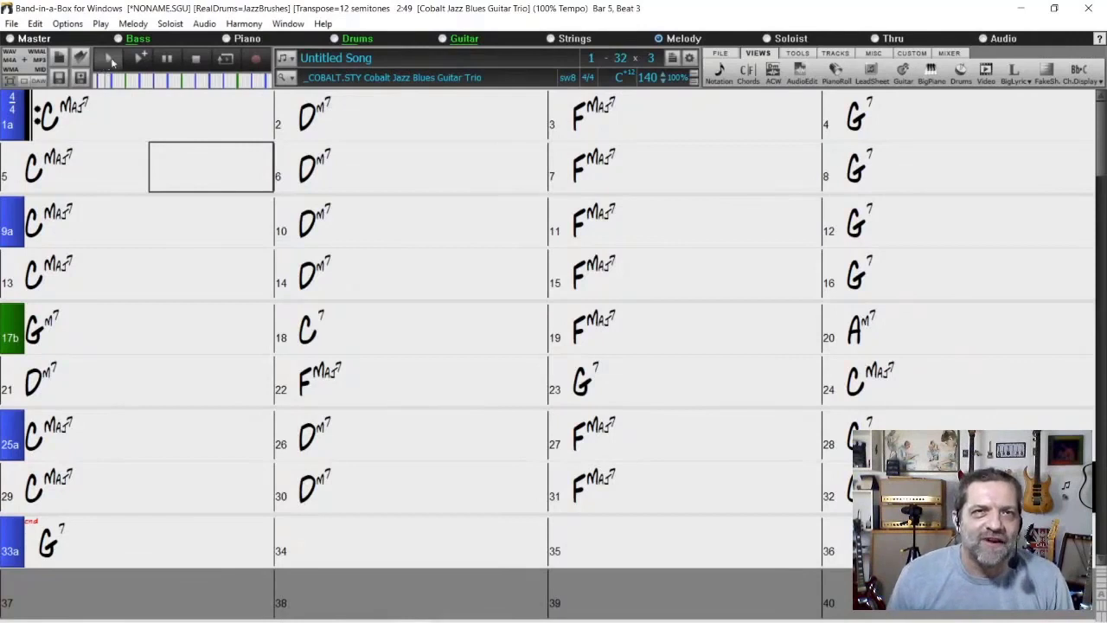
# - Set the song title to "Backing Track"
pyautogui.click(321, 59)
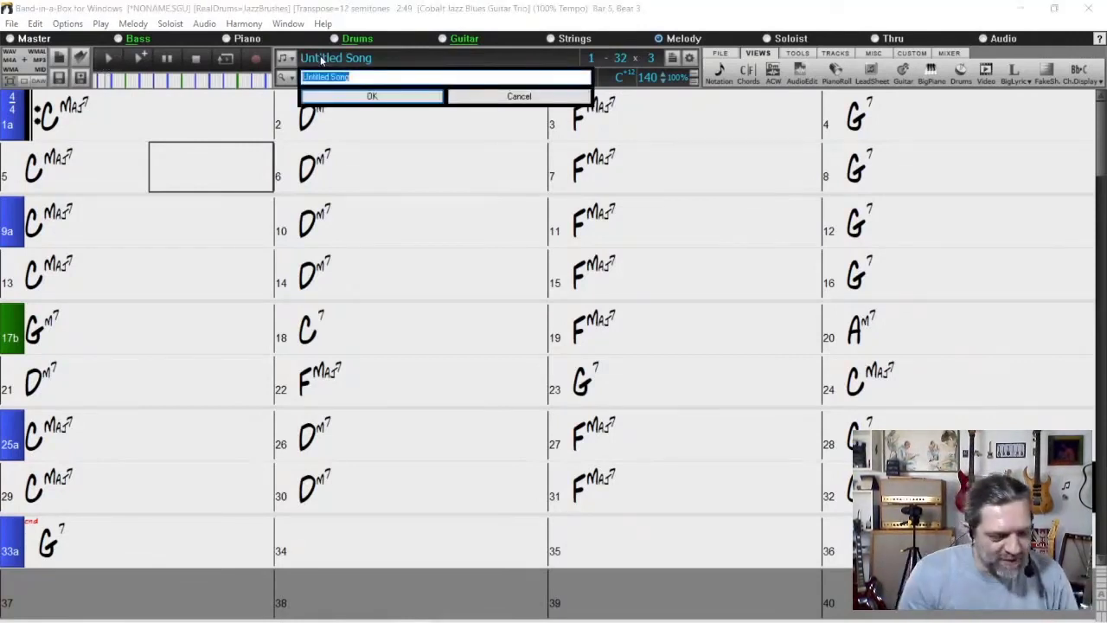
pyautogui.write('Ba')
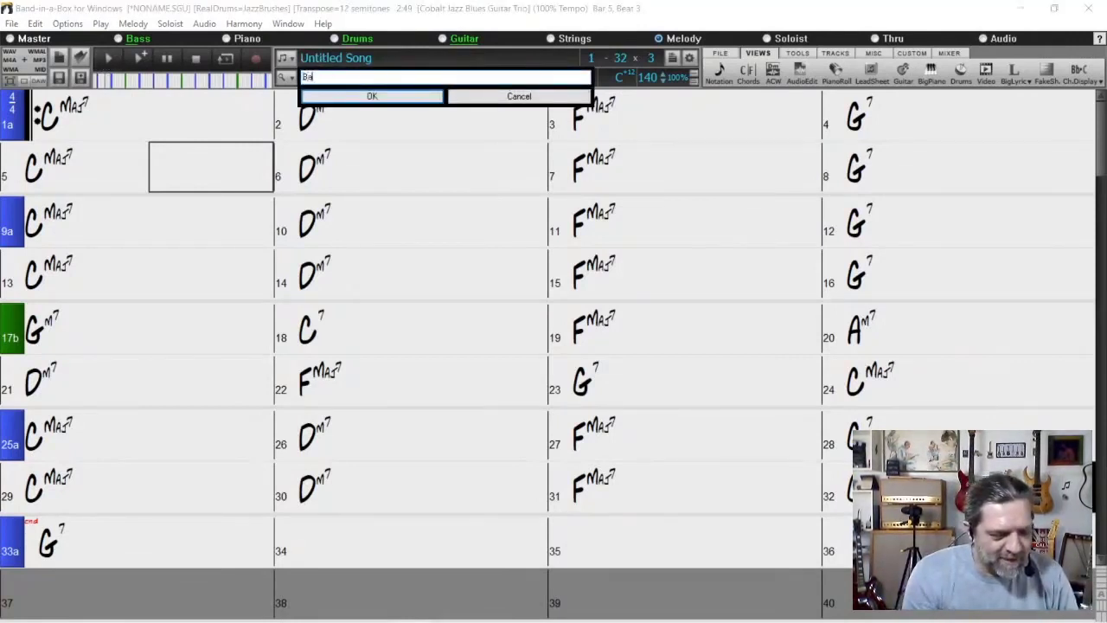
pyautogui.write('cking Track')
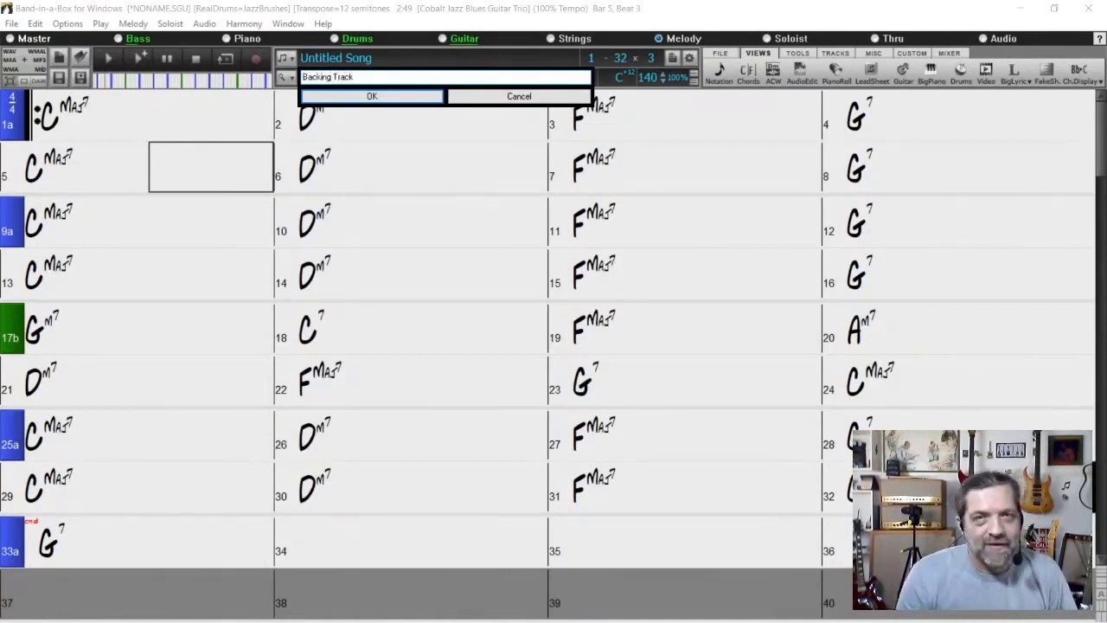
pyautogui.press('Return')
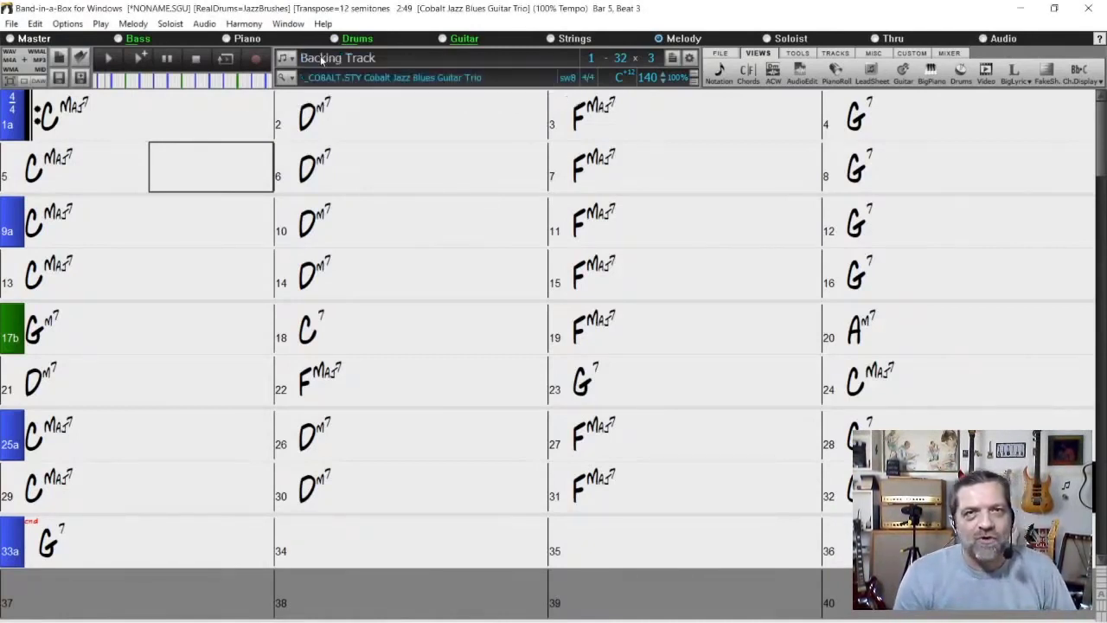
# - Save the song as Backing Track in BB Song (*.SGU) format in the desktop folder (Área de Trabalho)
pyautogui.click(80, 77)
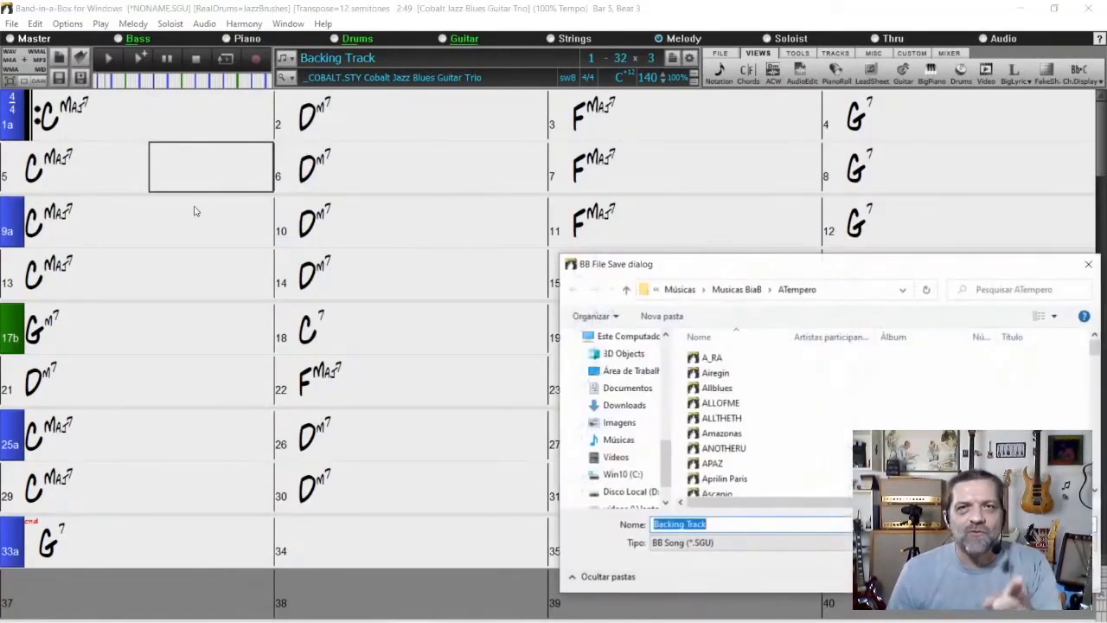
pyautogui.scroll(3, 619, 385)
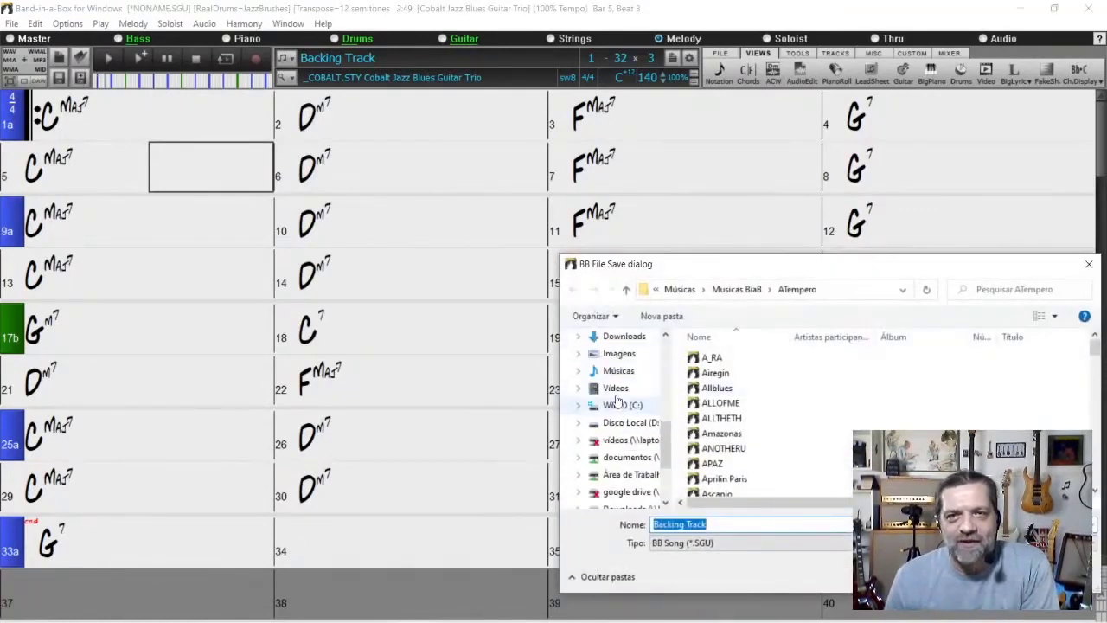
pyautogui.click(624, 353)
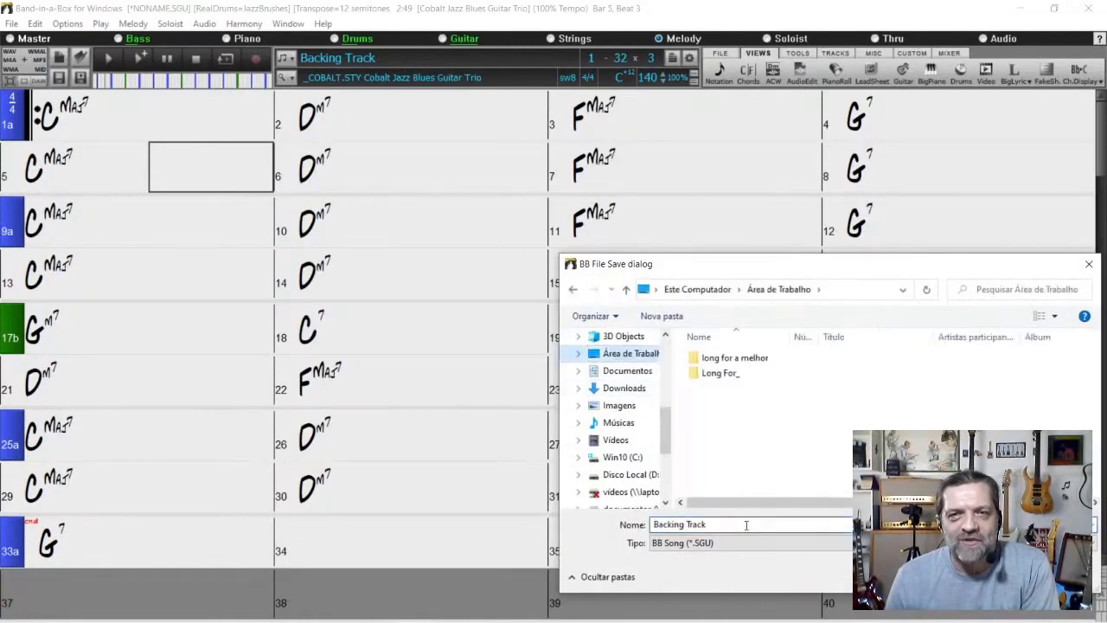
pyautogui.press('Return')
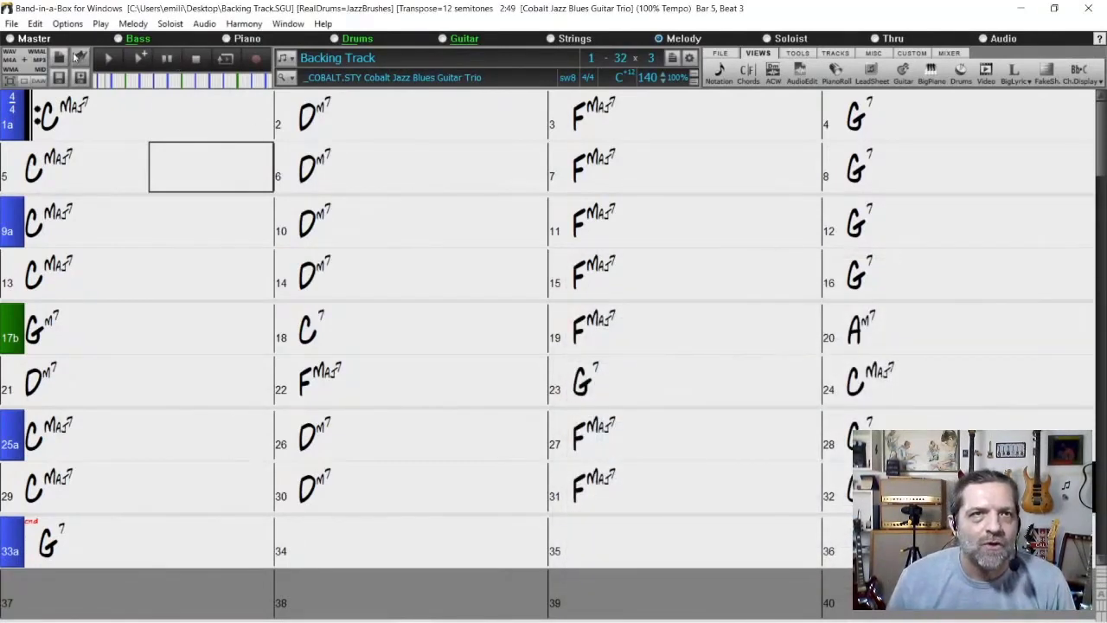
# - Play the song with the mixer open, lower the Drums track's volume to 83 and stop playback
pyautogui.click(109, 58)
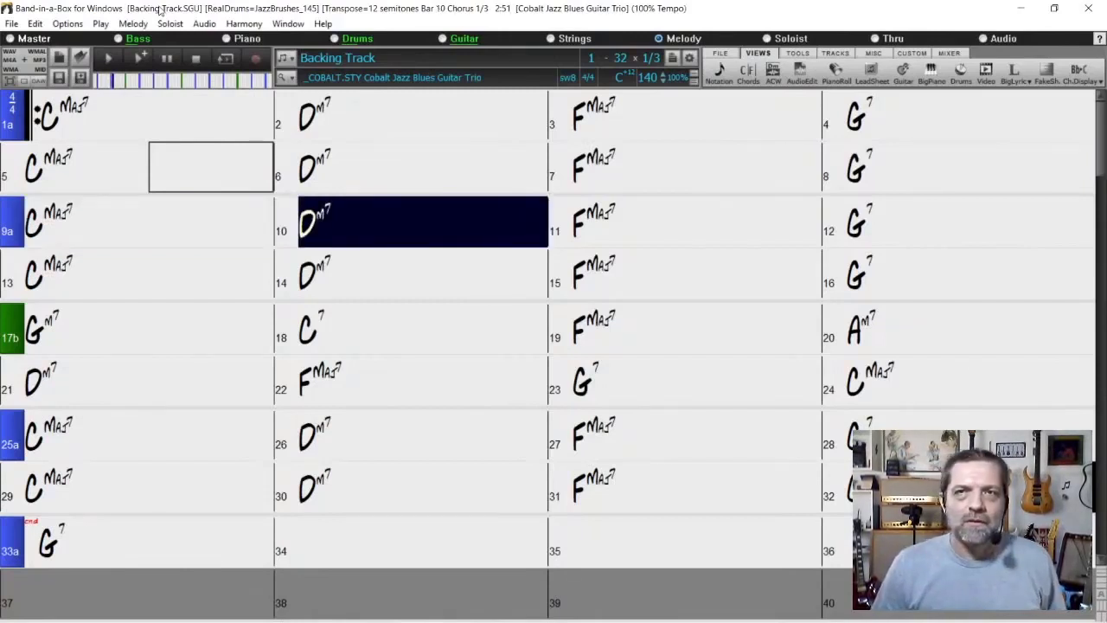
pyautogui.click(946, 53)
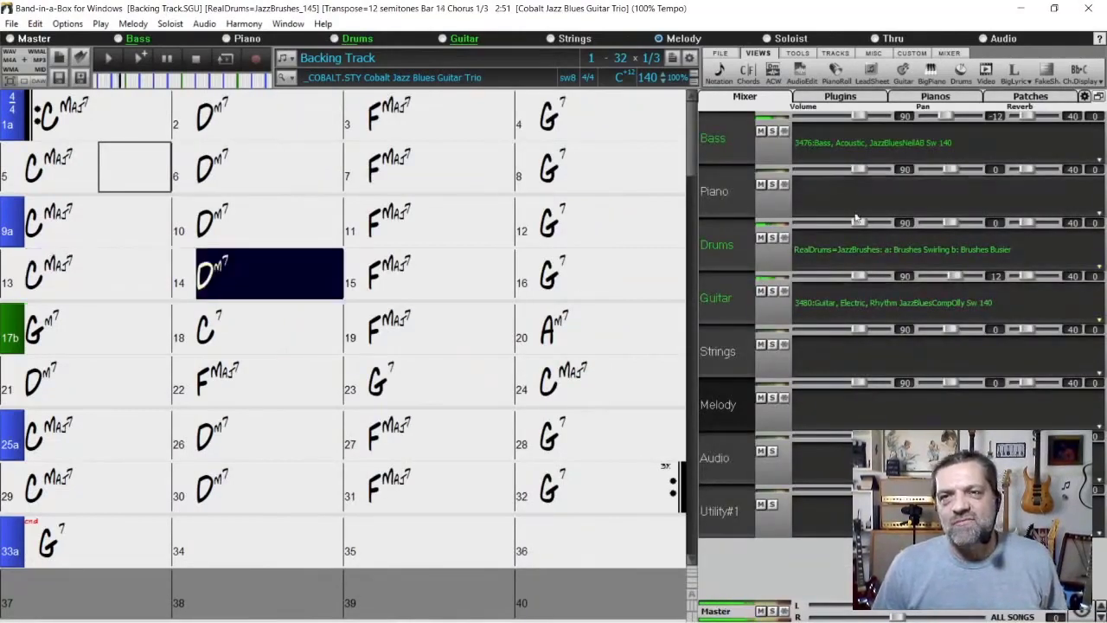
pyautogui.moveTo(862, 225)
pyautogui.mouseDown()
pyautogui.moveTo(844, 225)
pyautogui.moveTo(856, 225)
pyautogui.mouseUp()
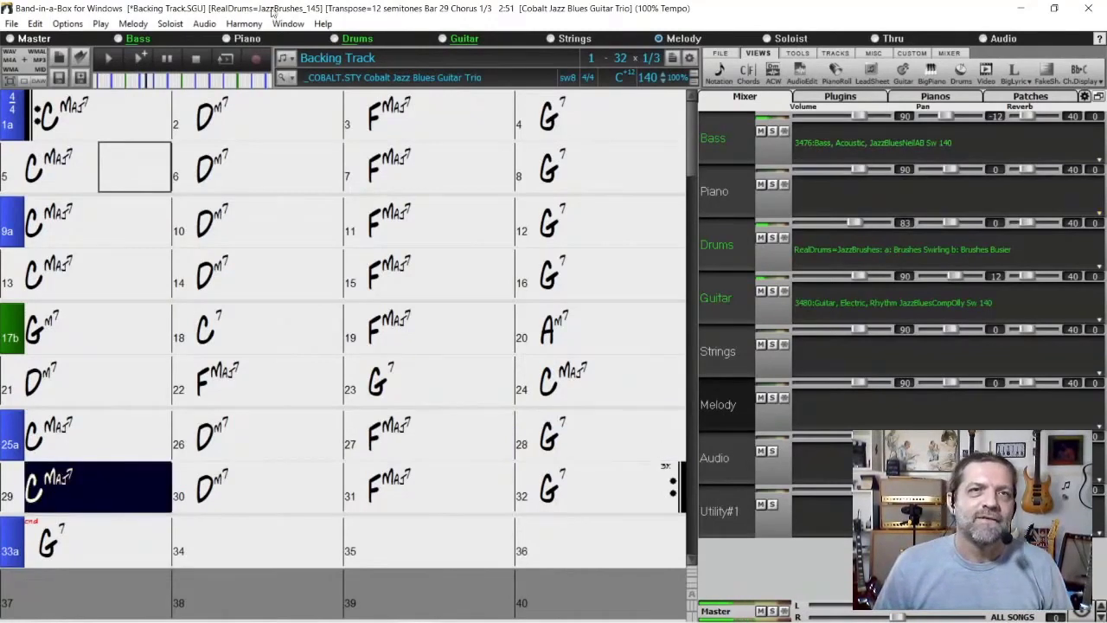
pyautogui.click(197, 57)
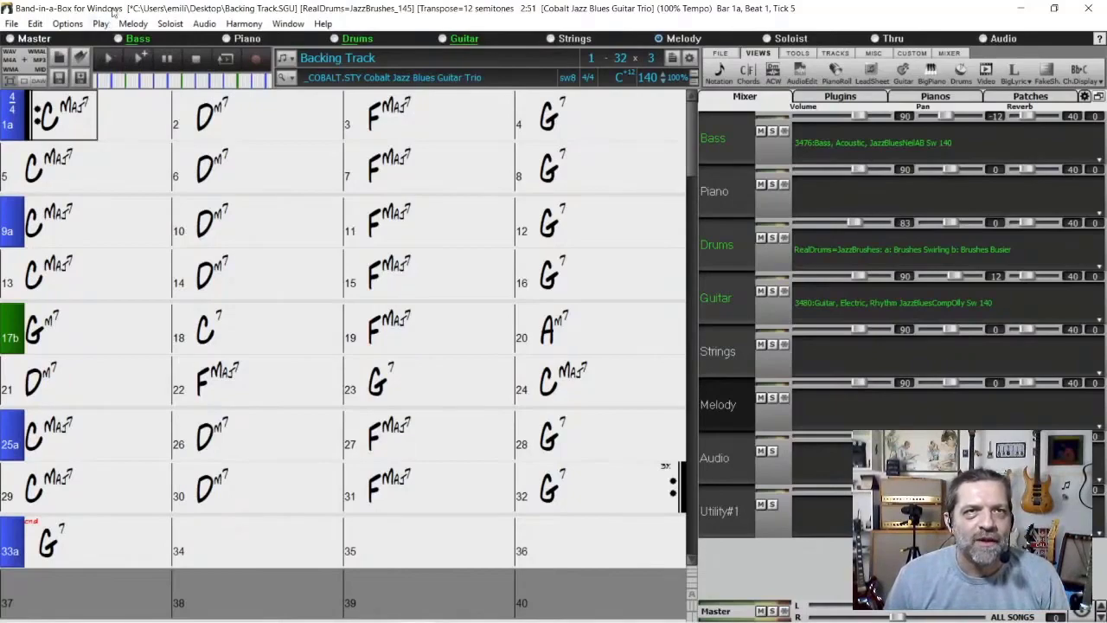
# - Switch the song to the _BYROAD Byroad Shuffling Blues style
pyautogui.click(284, 79)
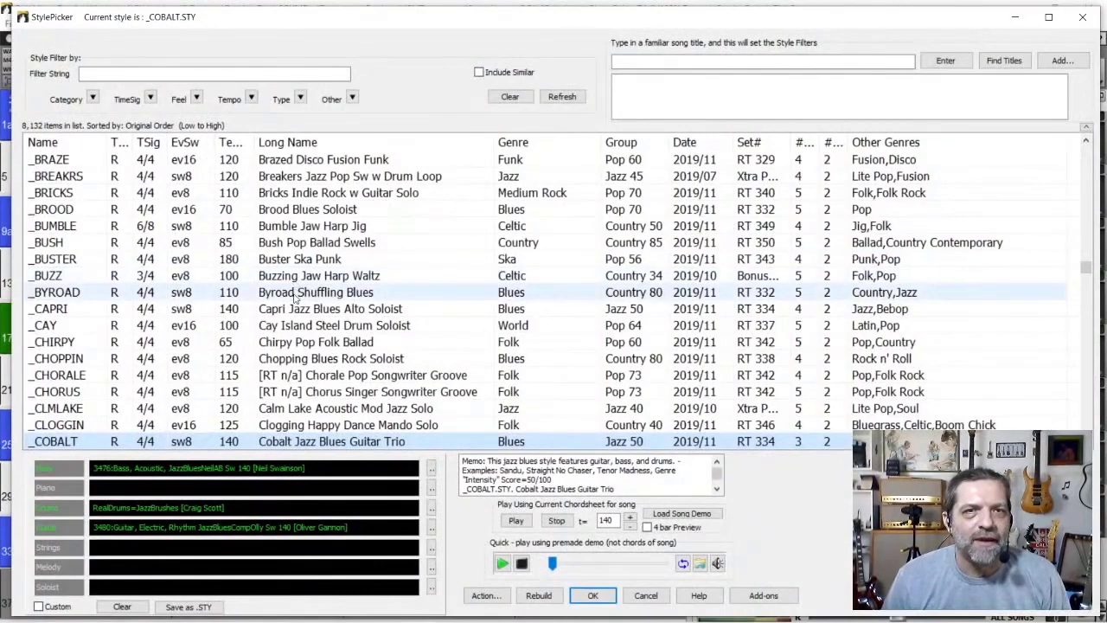
pyautogui.click(294, 298)
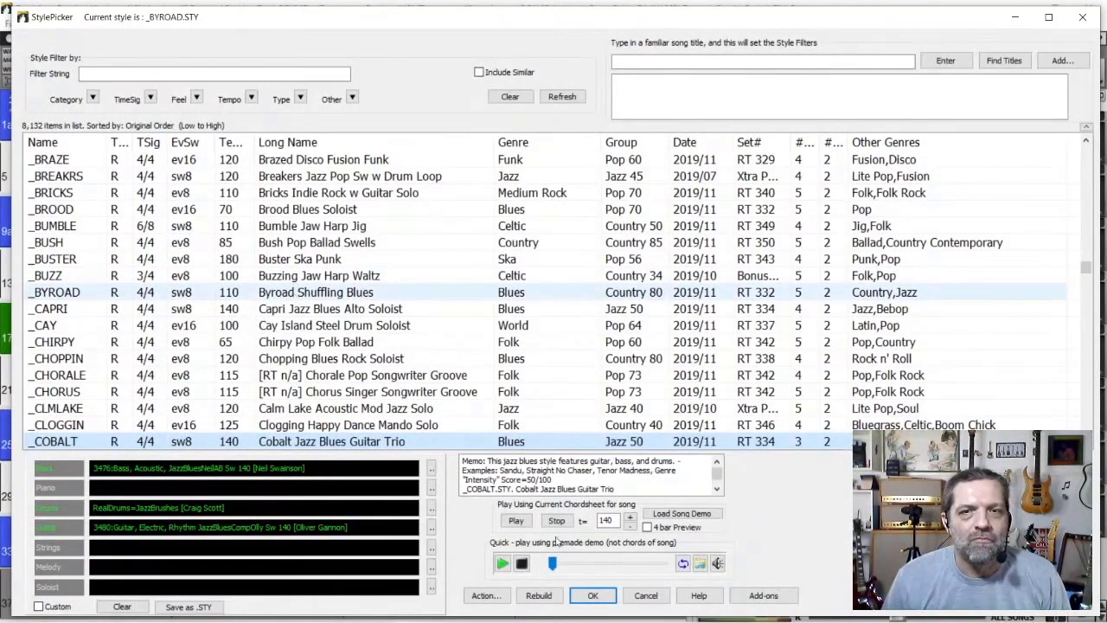
pyautogui.click(593, 596)
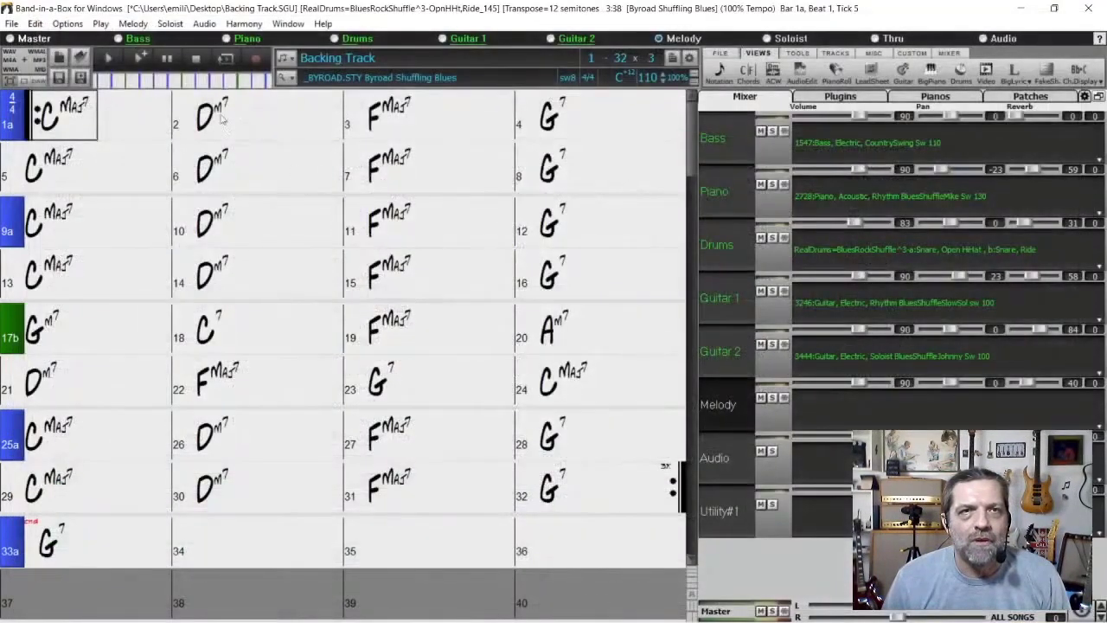
# - Play the song, lower the Melody track's volume to 74 in the mixer and stop playback
pyautogui.click(114, 58)
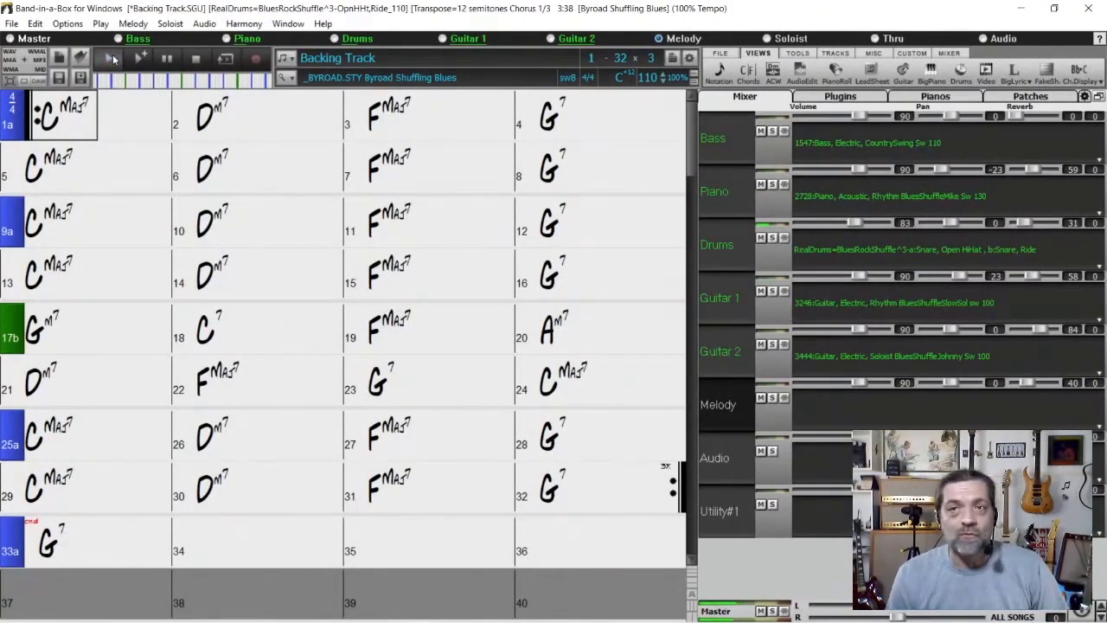
pyautogui.click(113, 59)
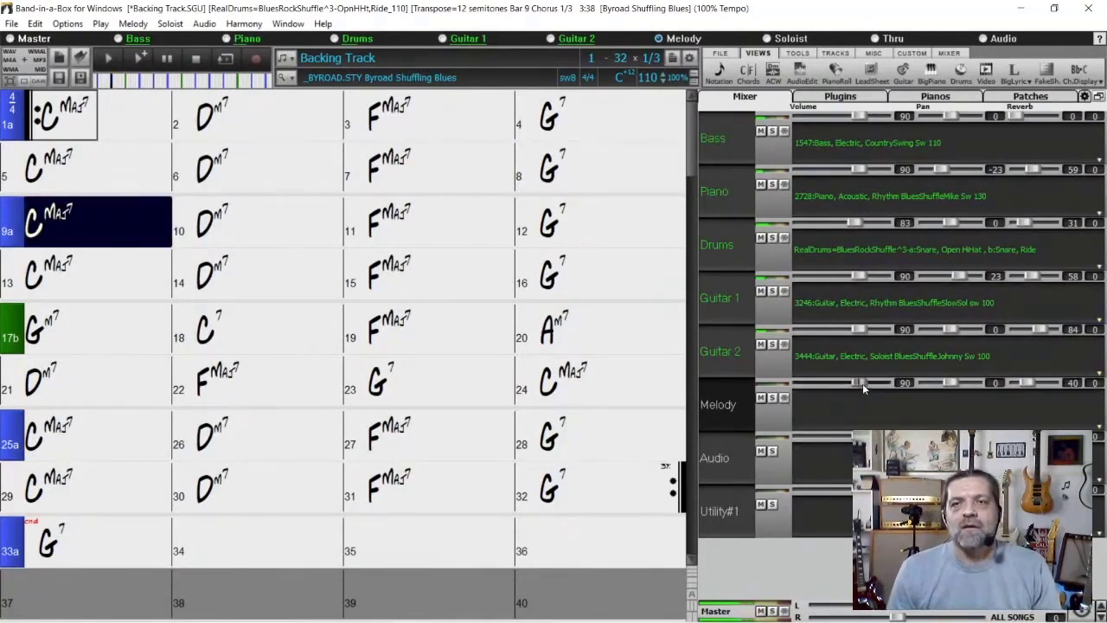
pyautogui.moveTo(862, 384); pyautogui.dragTo(852, 382)
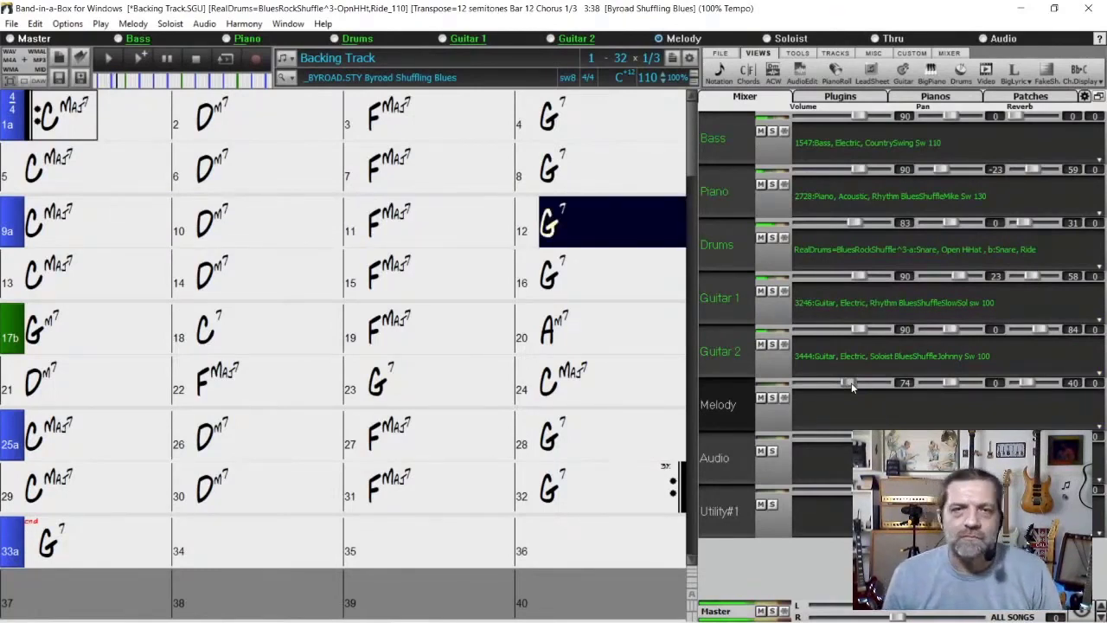
pyautogui.click(197, 63)
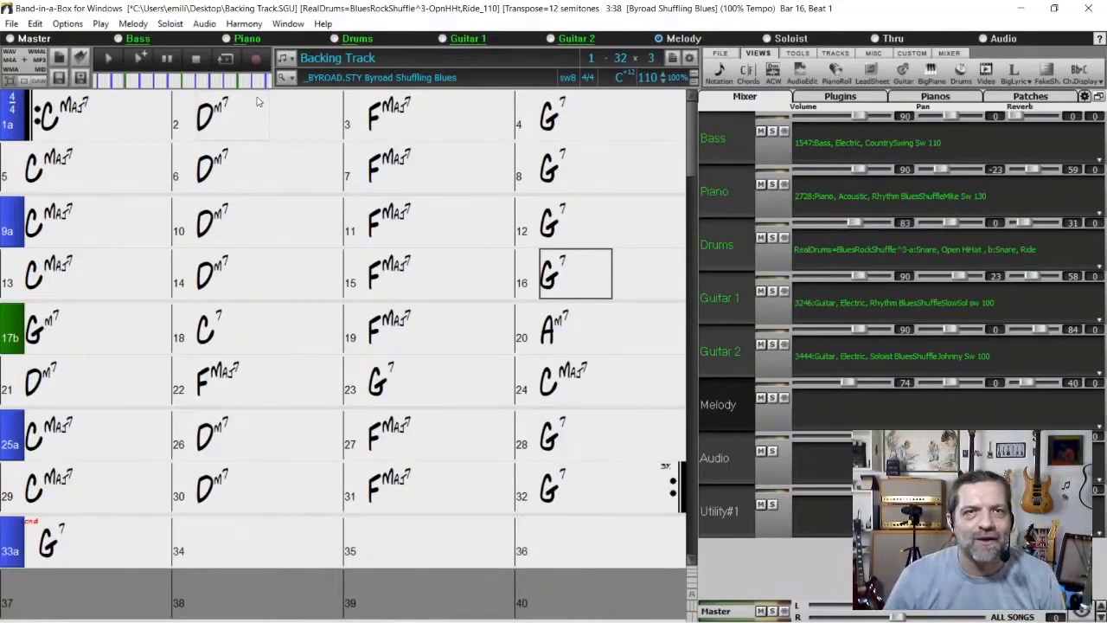
# - Switch the song to the _BUSH Bush Pop Ballad Swells style
pyautogui.click(289, 78)
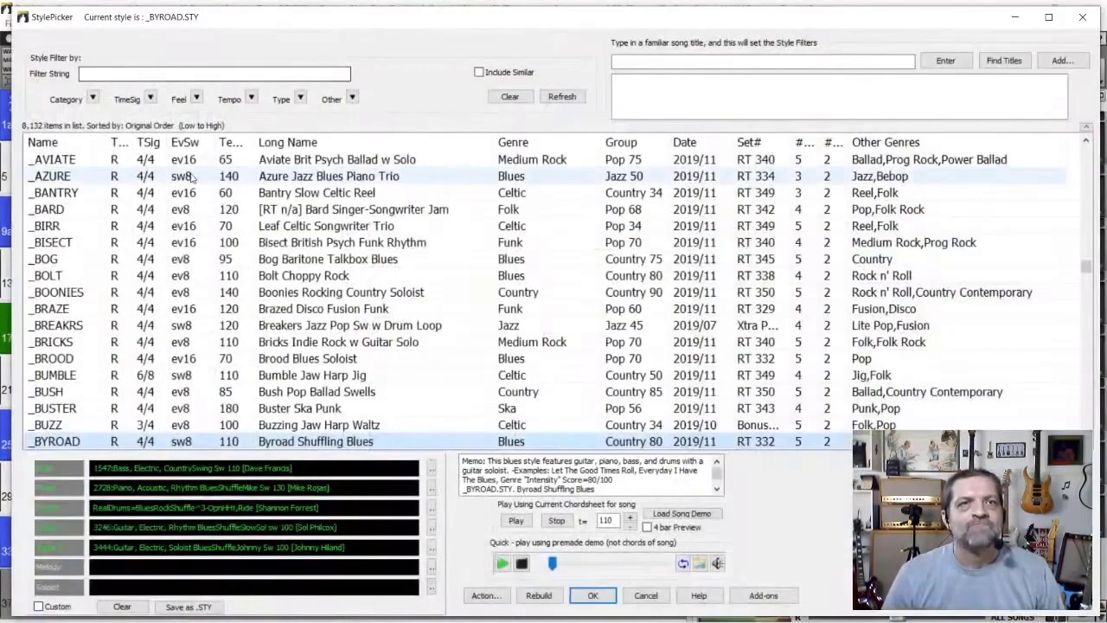
pyautogui.click(269, 398)
pyautogui.click(268, 398)
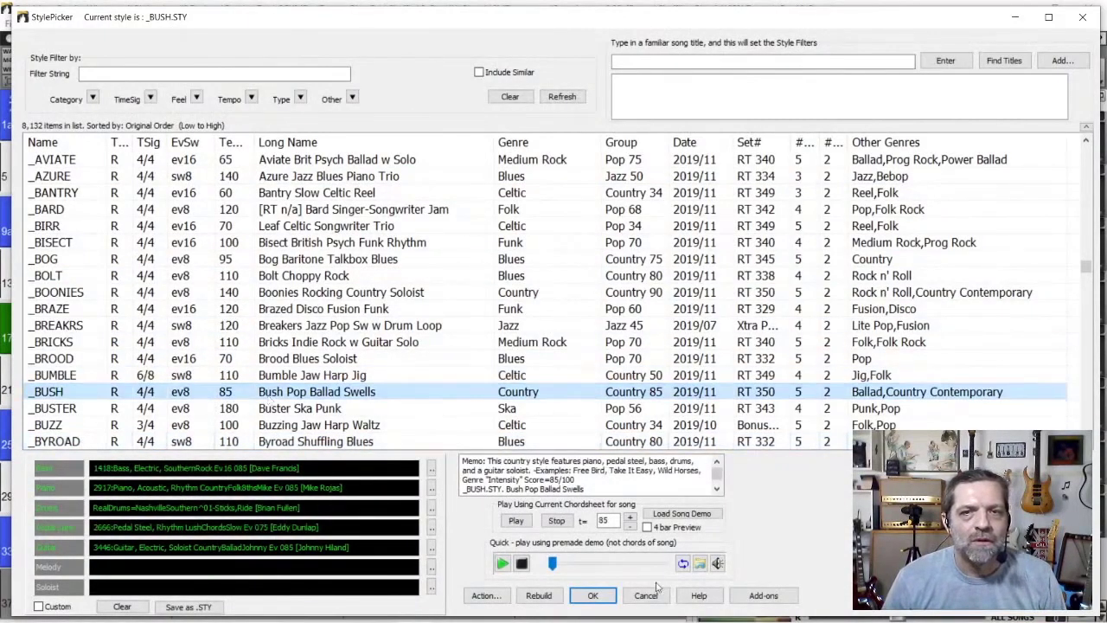
pyautogui.click(594, 595)
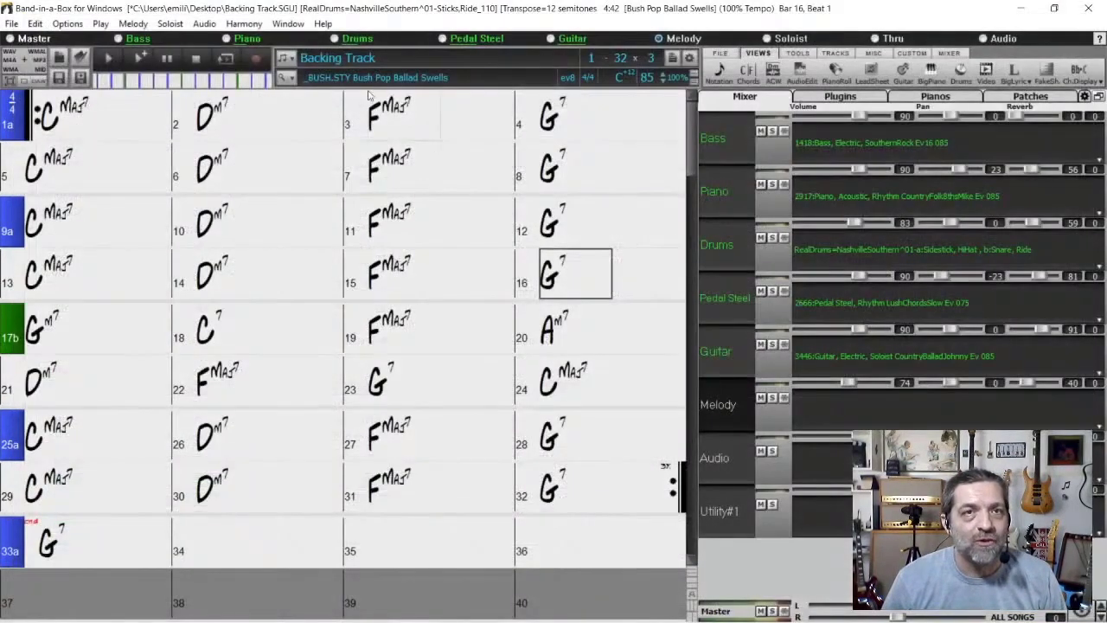
# - Play the song and lower the Guitar track's volume to 75 in the mixer
pyautogui.click(110, 58)
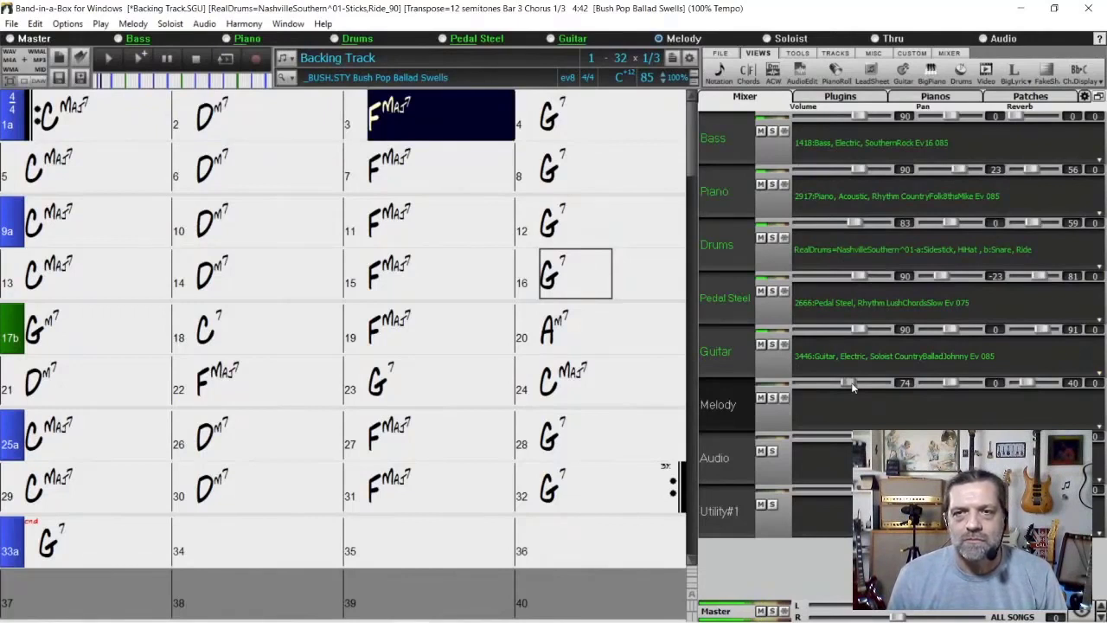
pyautogui.moveTo(857, 330); pyautogui.dragTo(848, 329)
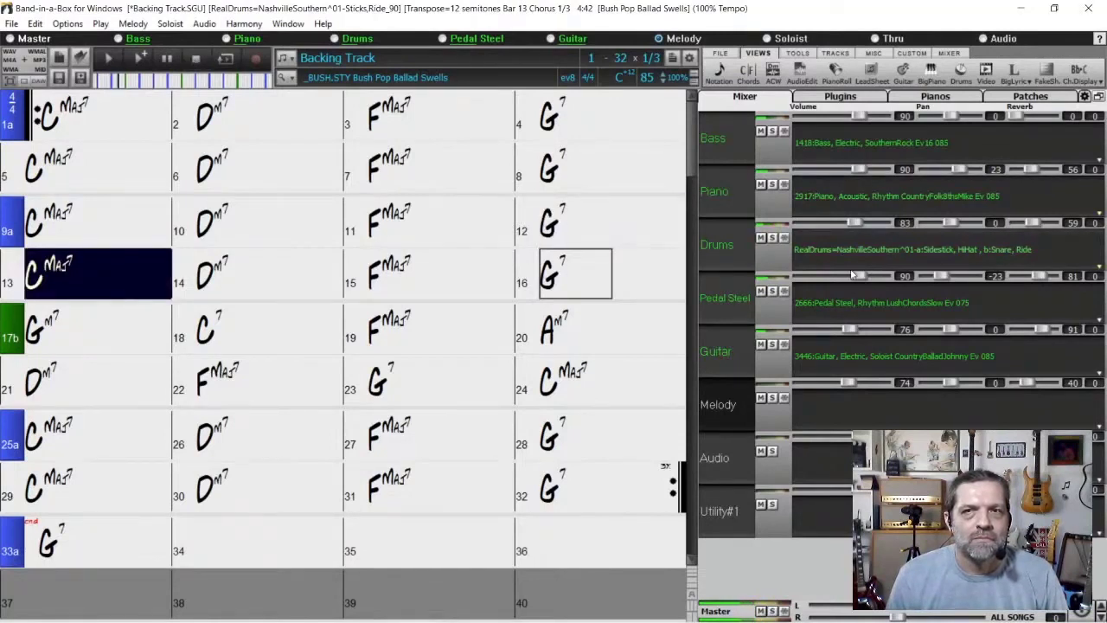
pyautogui.click(853, 331)
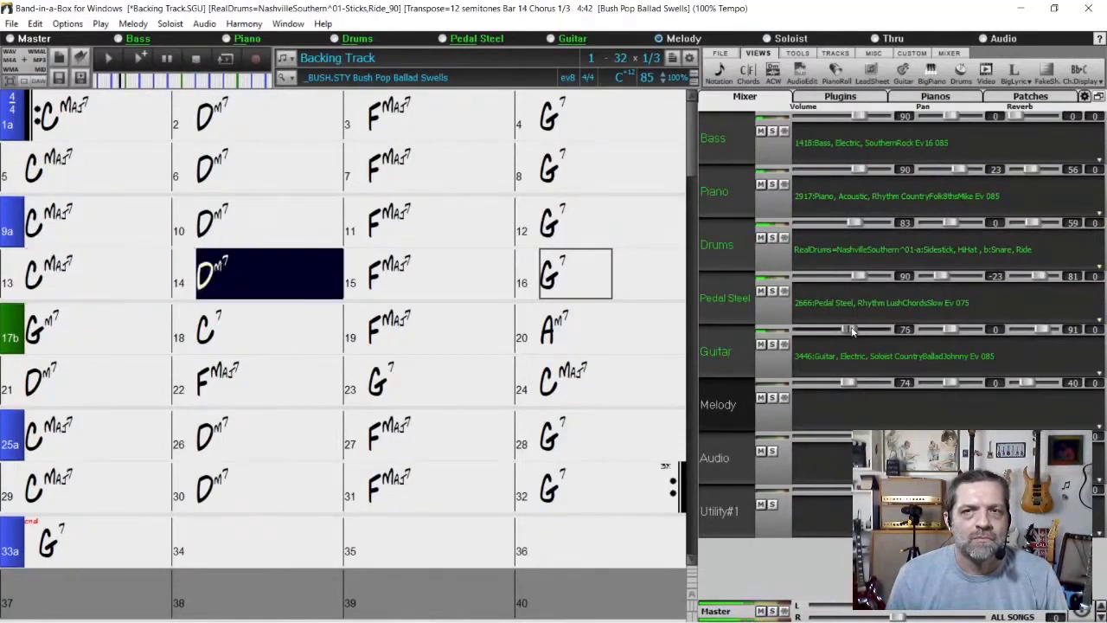
# - Lower the Guitar track's volume to 69 in the mixer and stop playback
pyautogui.scroll(-6, 853, 331)
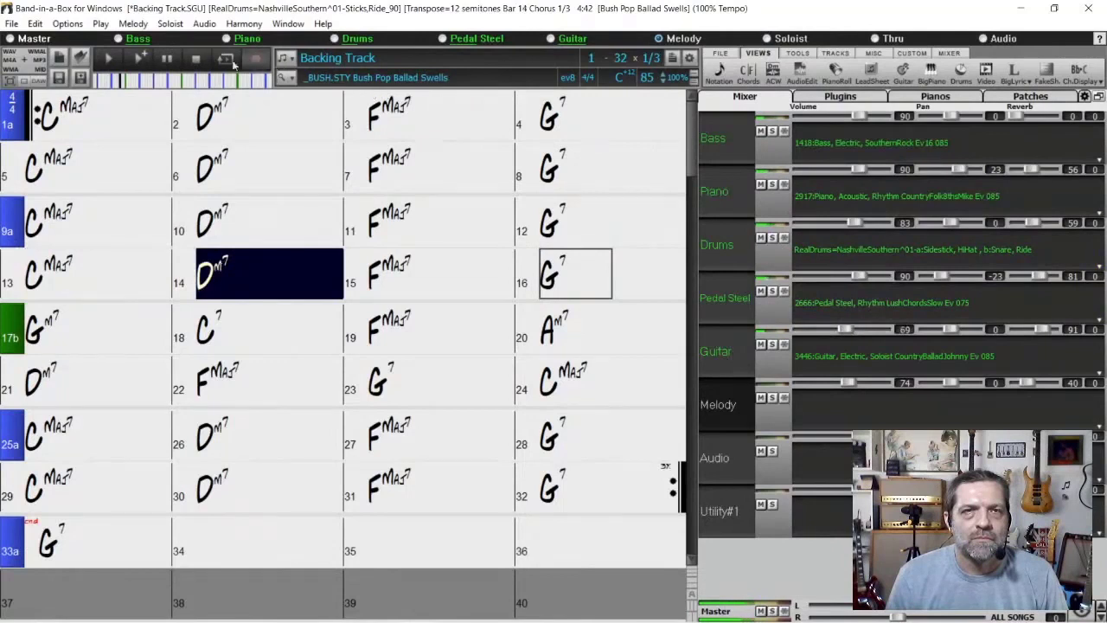
pyautogui.click(196, 57)
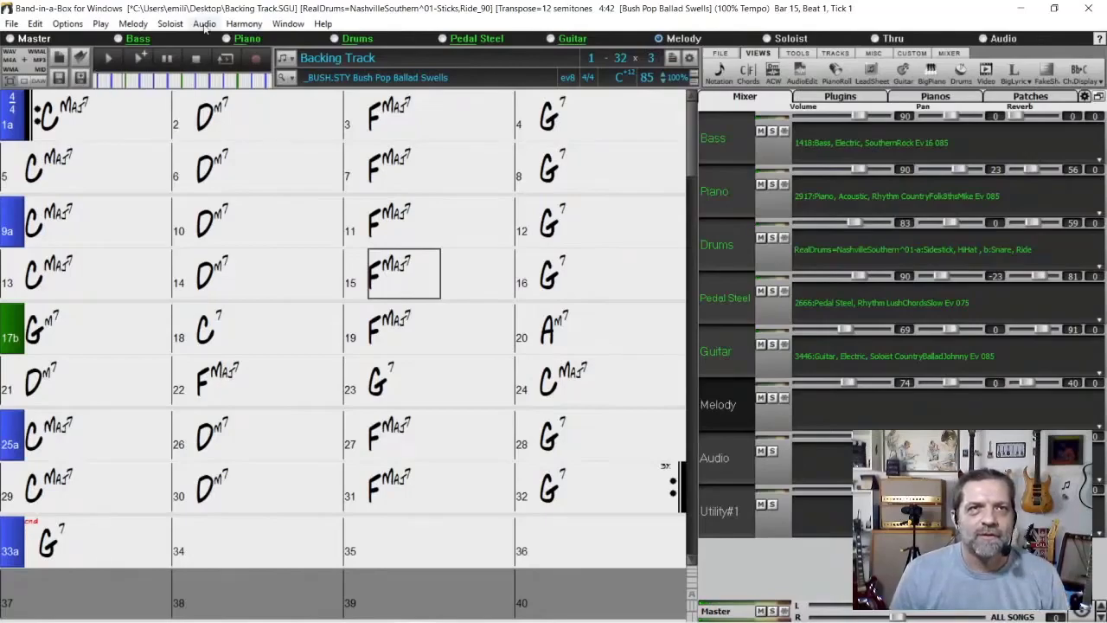
# - Switch the song to the _FORTIFY Fortifying Cool Bossa Horns style
pyautogui.click(282, 78)
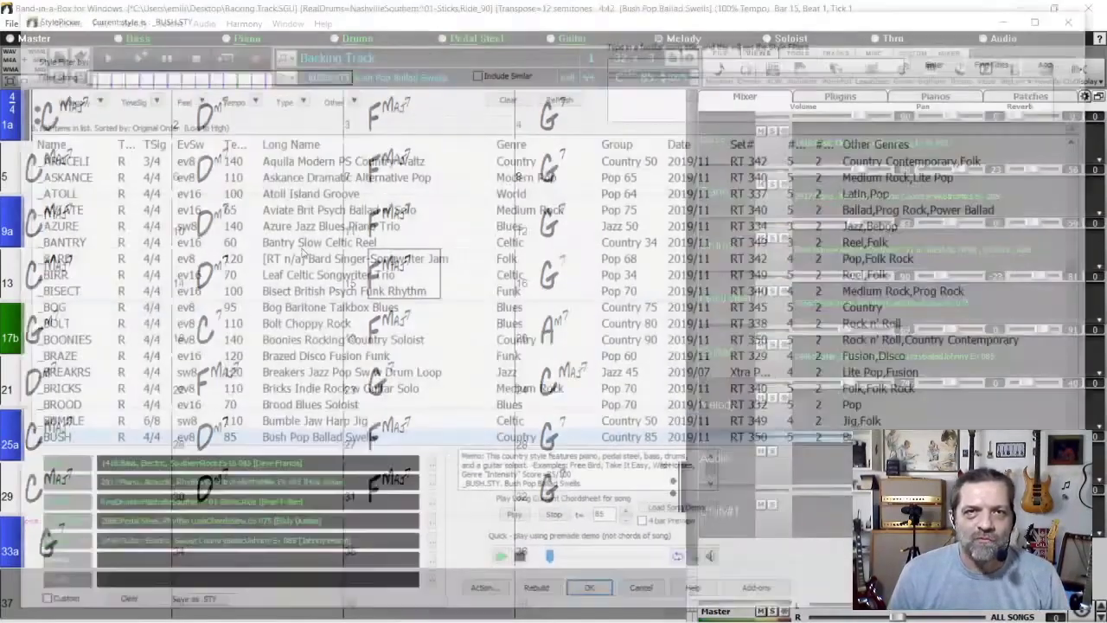
pyautogui.scroll(-1, 368, 370)
pyautogui.scroll(-6, 367, 370)
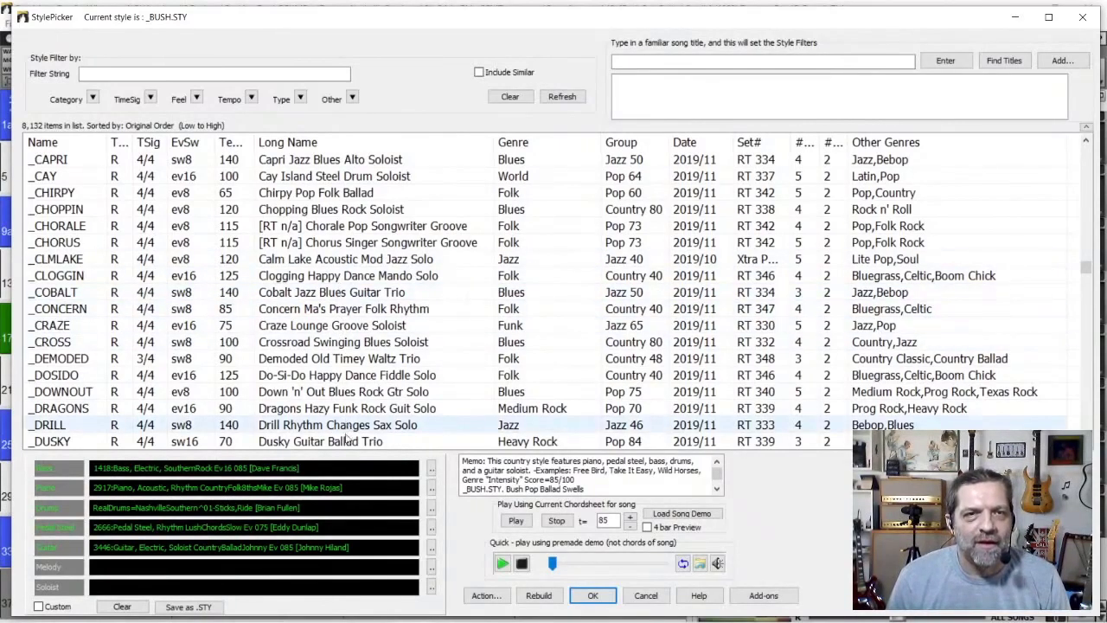
pyautogui.scroll(-4, 325, 322)
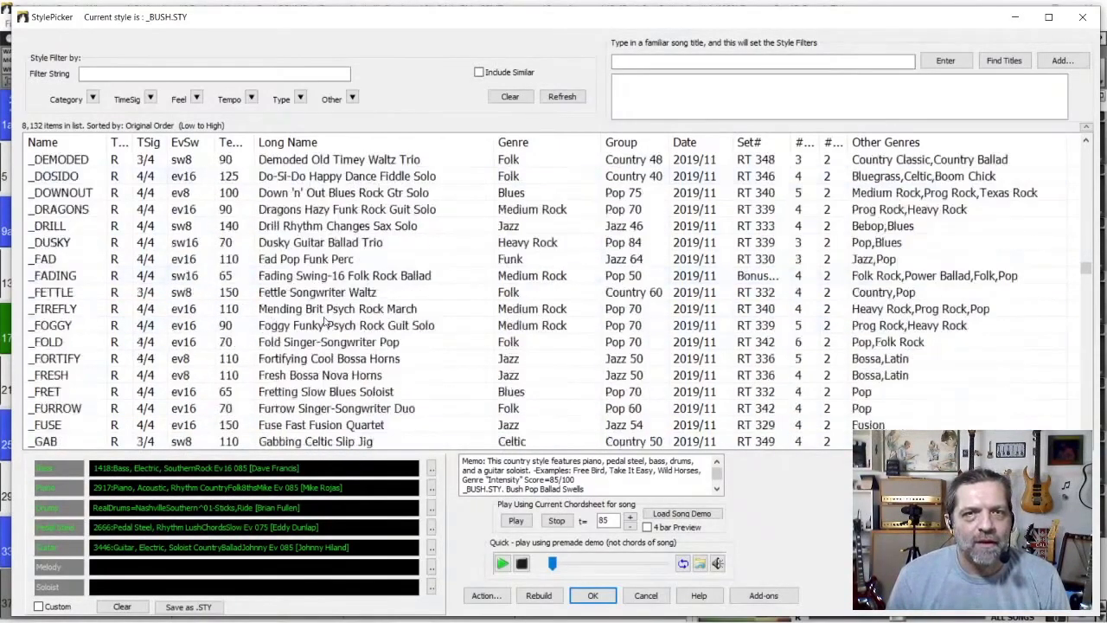
pyautogui.click(345, 363)
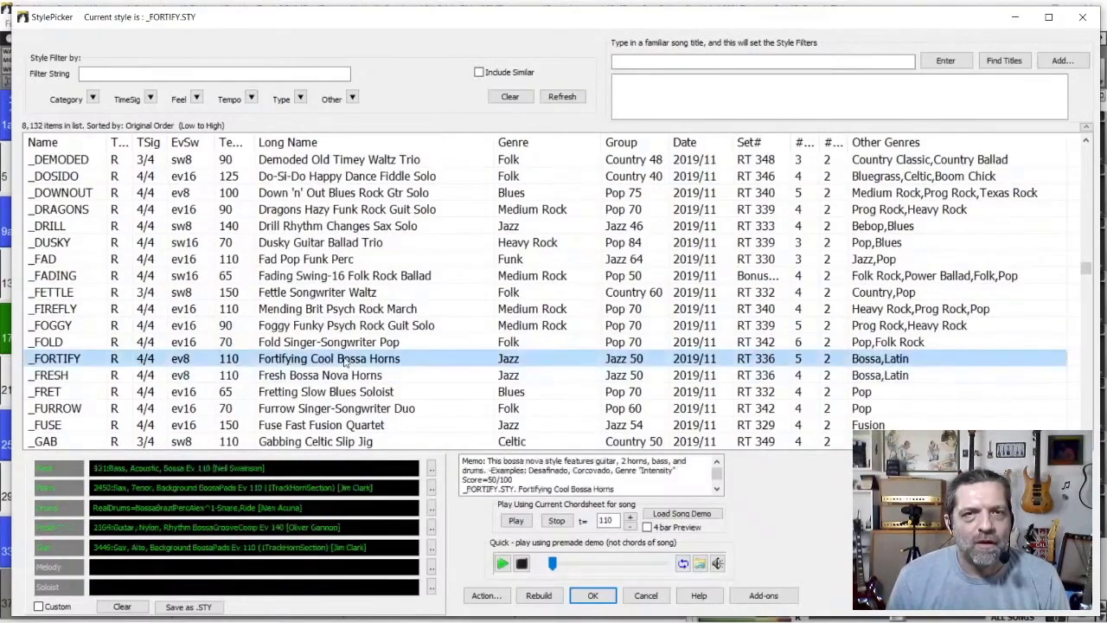
pyautogui.click(596, 596)
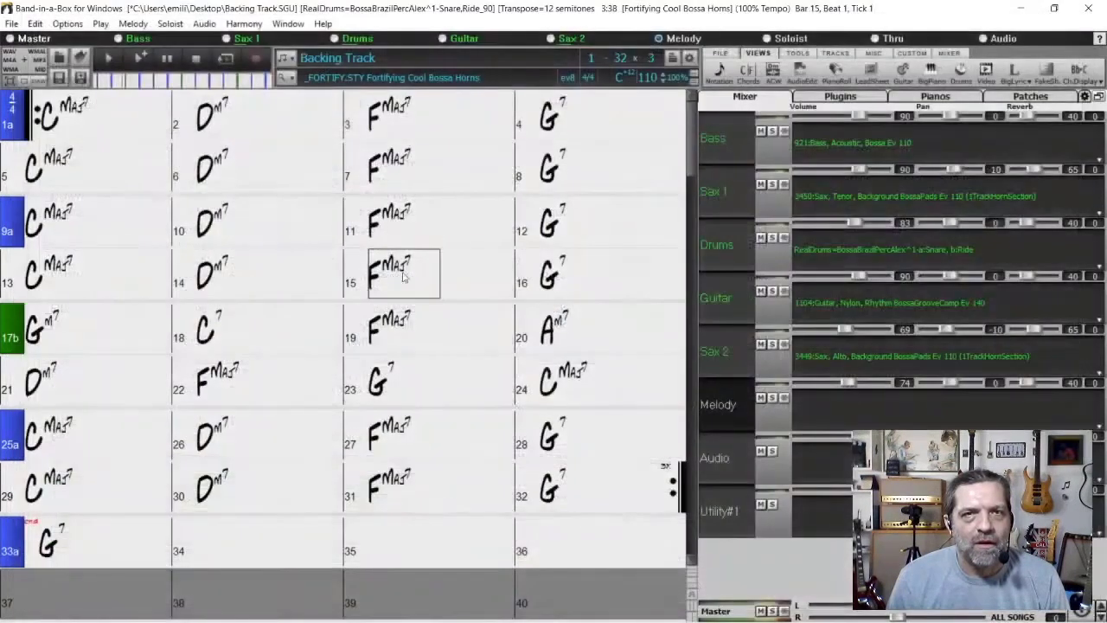
# - Play the song, audition the Guitar, Bass, Sax 2 and Sax 1 tracks solo one at a time, and stop playback
pyautogui.click(108, 60)
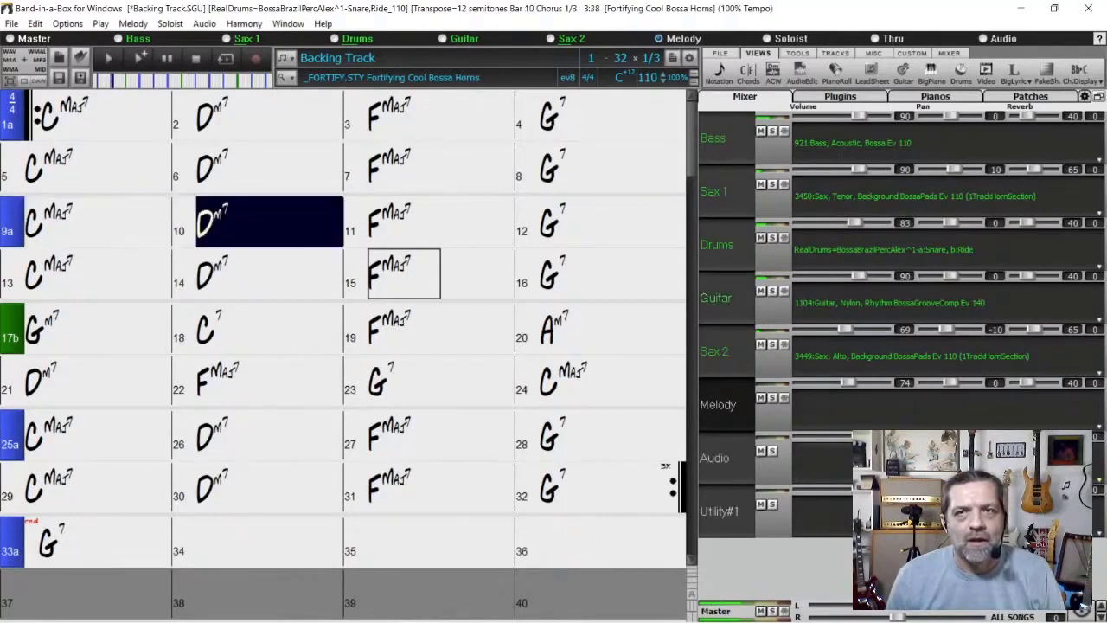
pyautogui.click(772, 292)
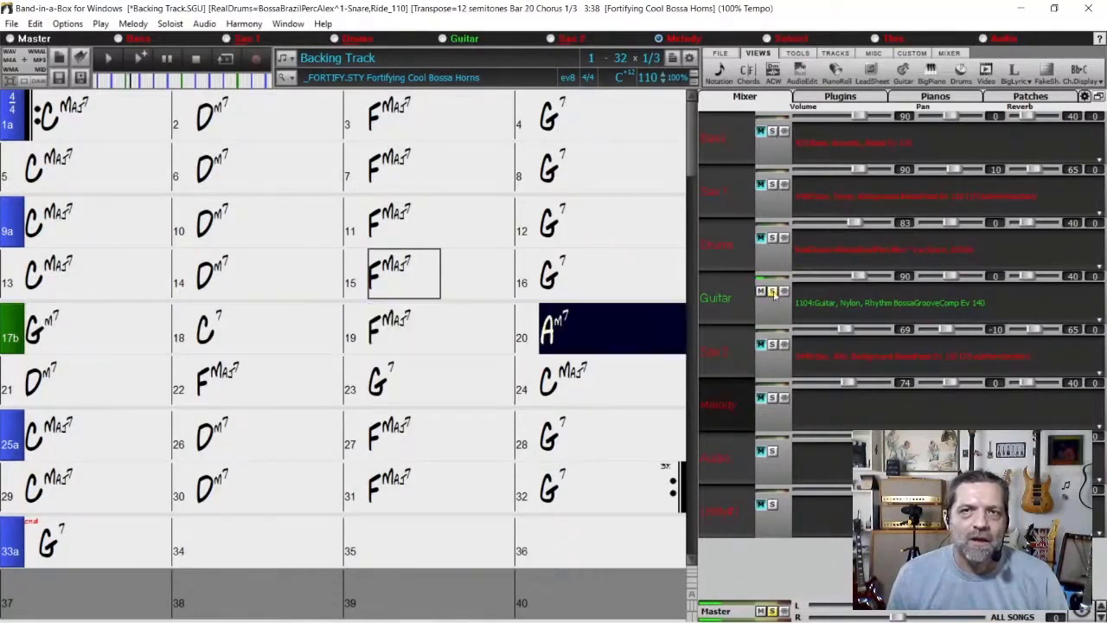
pyautogui.click(773, 292)
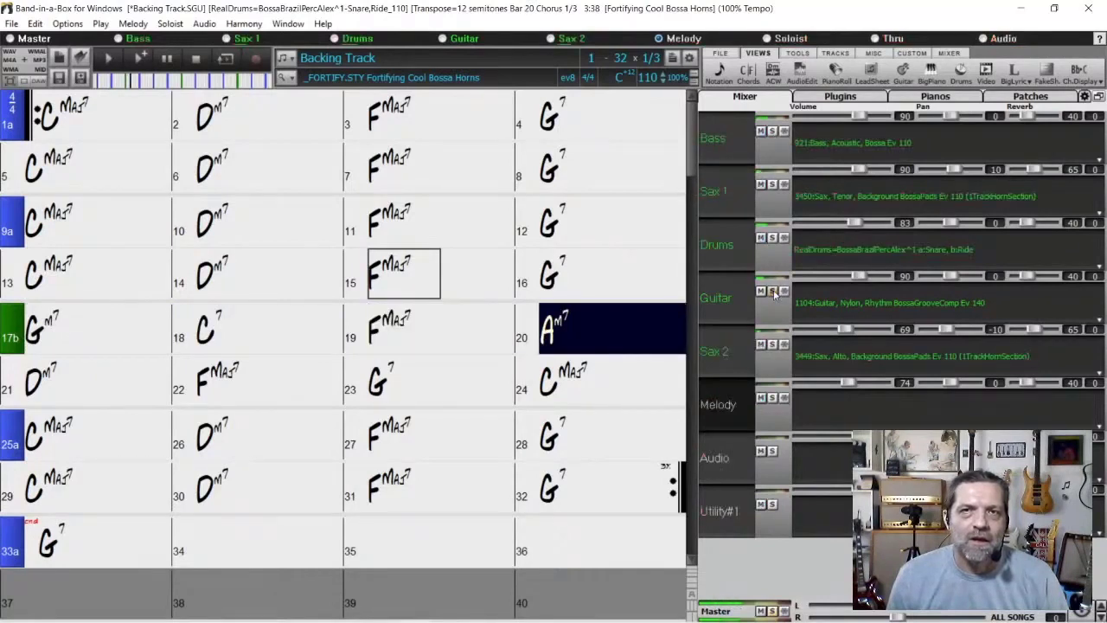
pyautogui.click(776, 134)
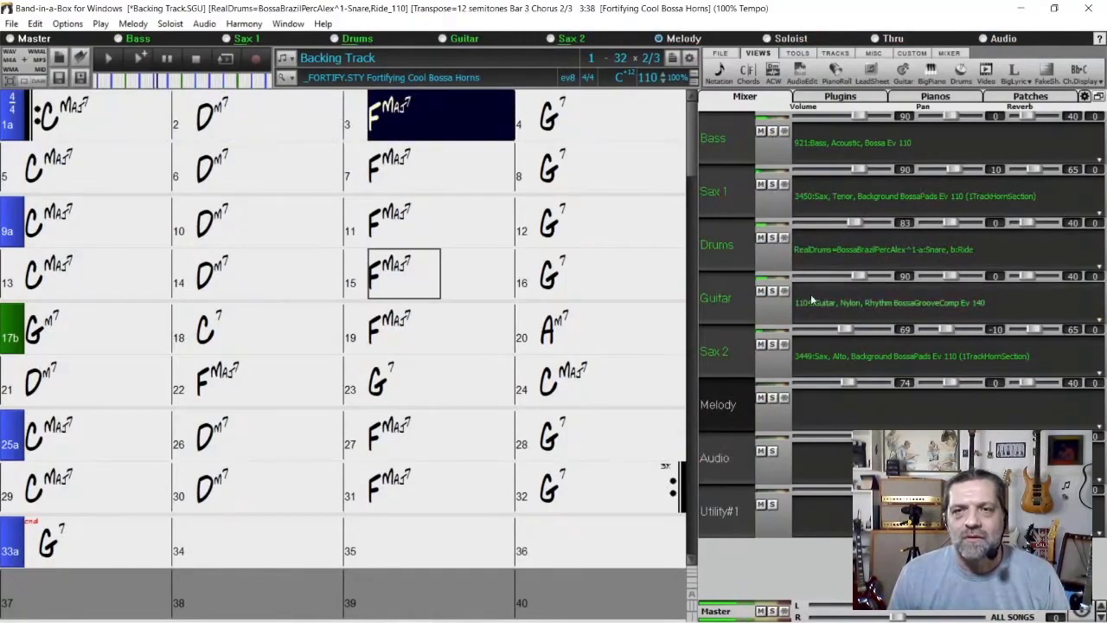
pyautogui.click(774, 344)
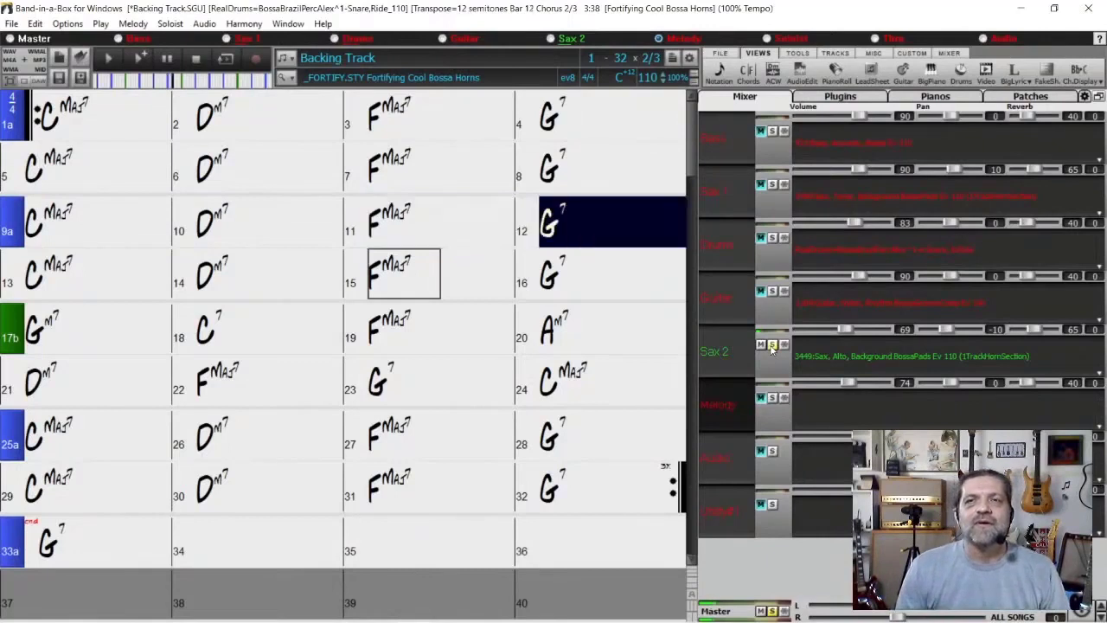
pyautogui.click(773, 346)
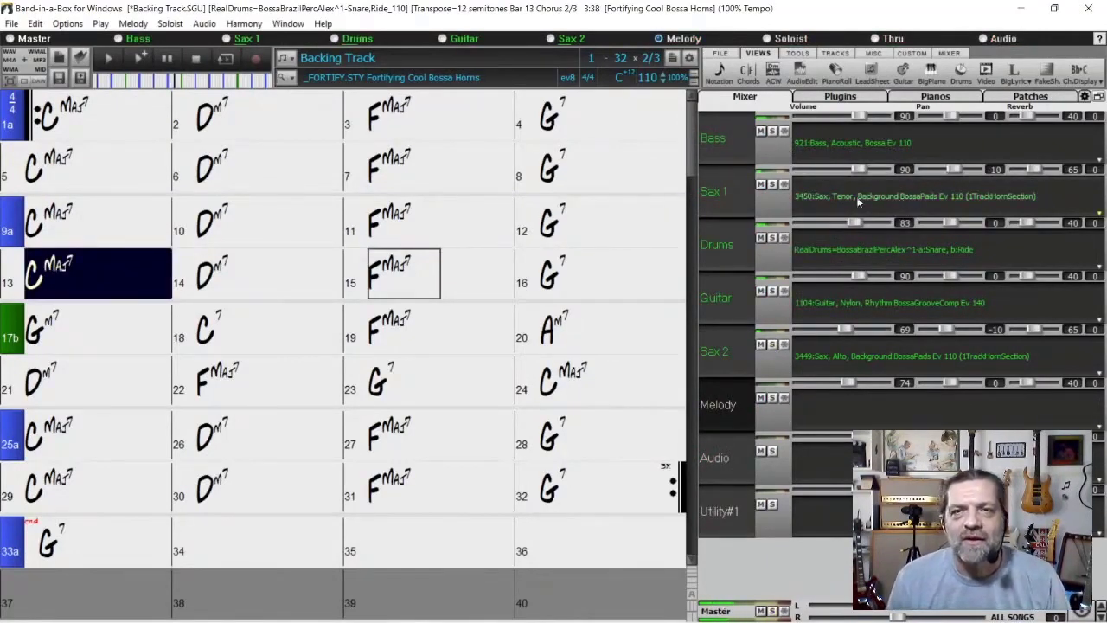
pyautogui.click(773, 185)
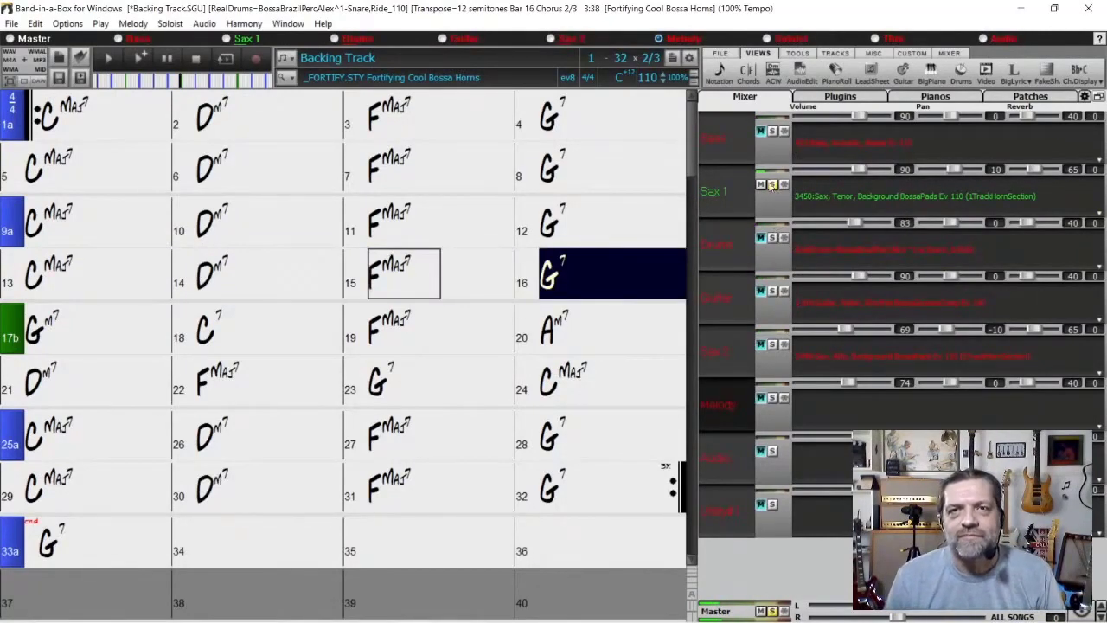
pyautogui.click(771, 184)
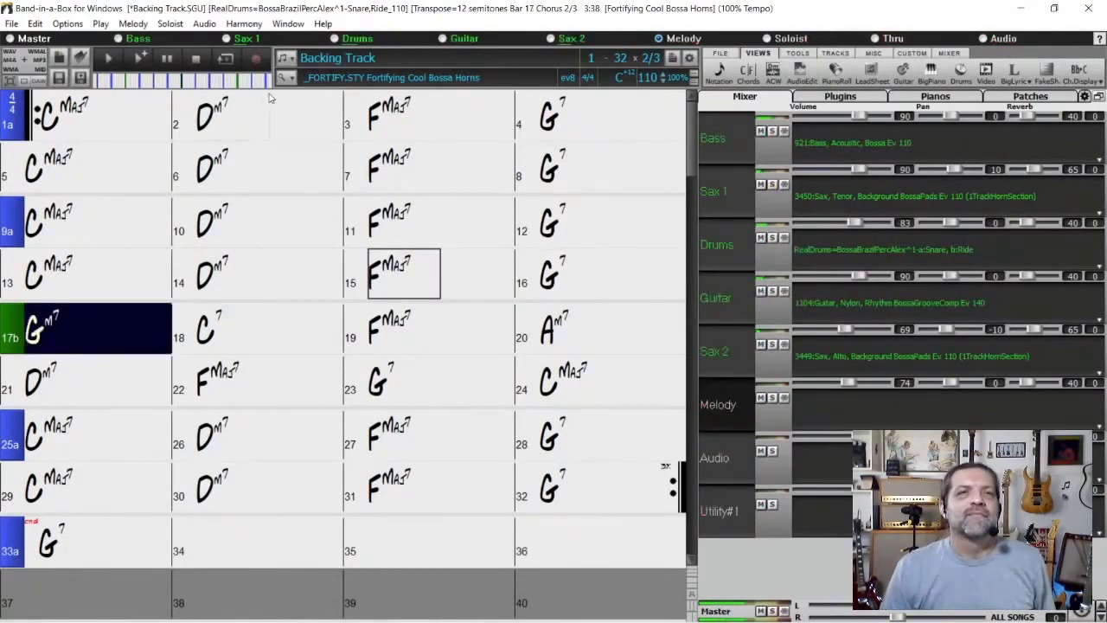
pyautogui.click(196, 57)
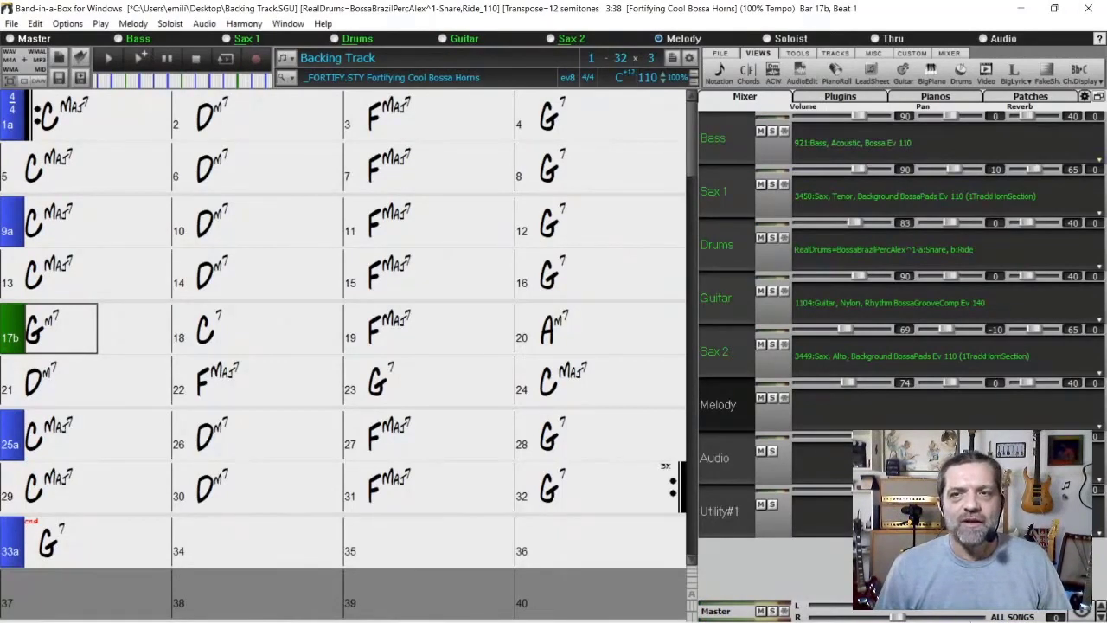
# - Export the song to the desktop as the mp3 file Backing Track_Render, with the 2-bar lead-in and drums lead-in included
pyautogui.moveTo(973, 619)
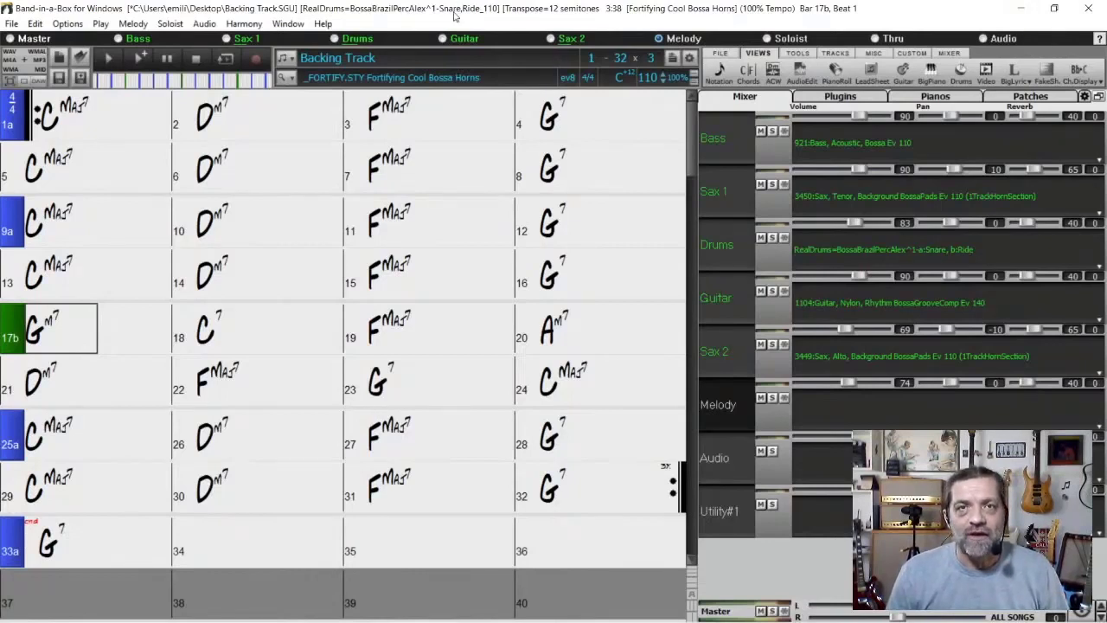
pyautogui.click(206, 24)
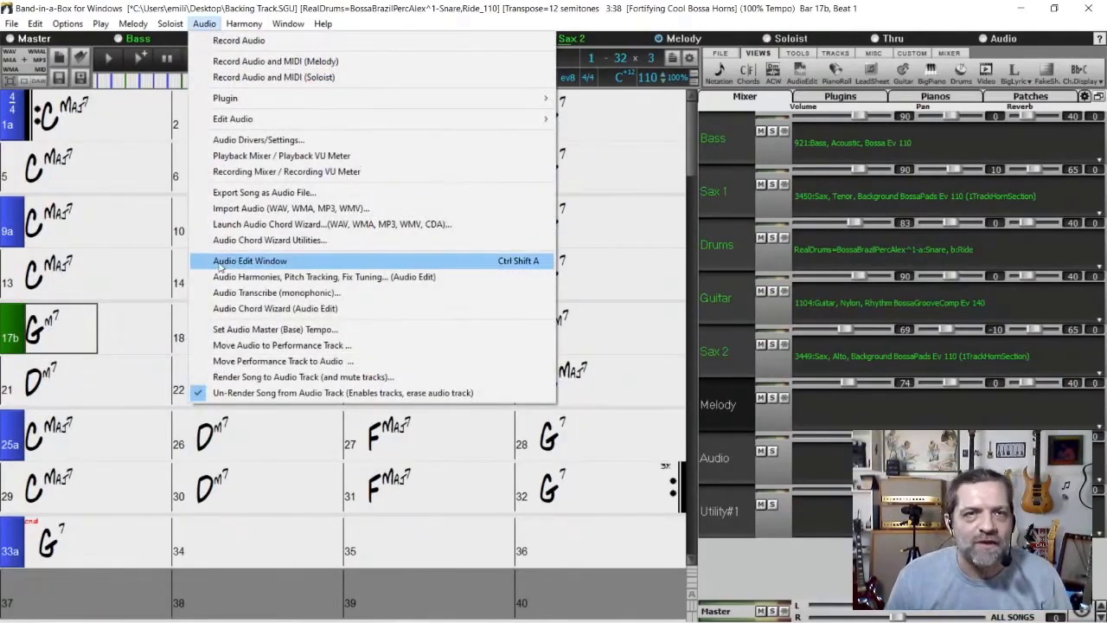
pyautogui.click(261, 198)
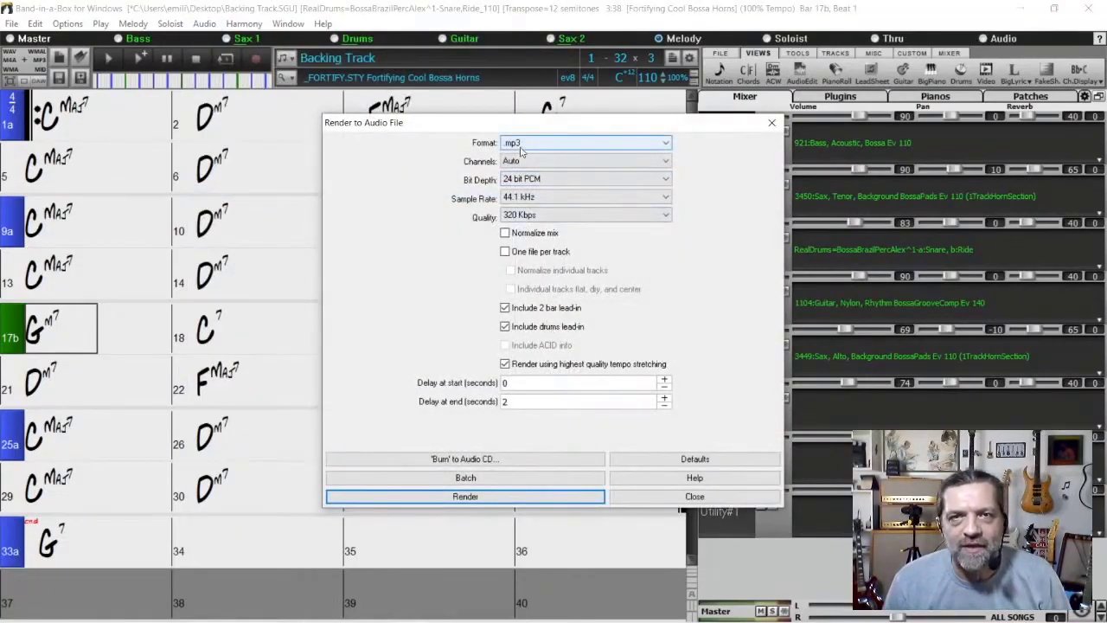
pyautogui.click(505, 308)
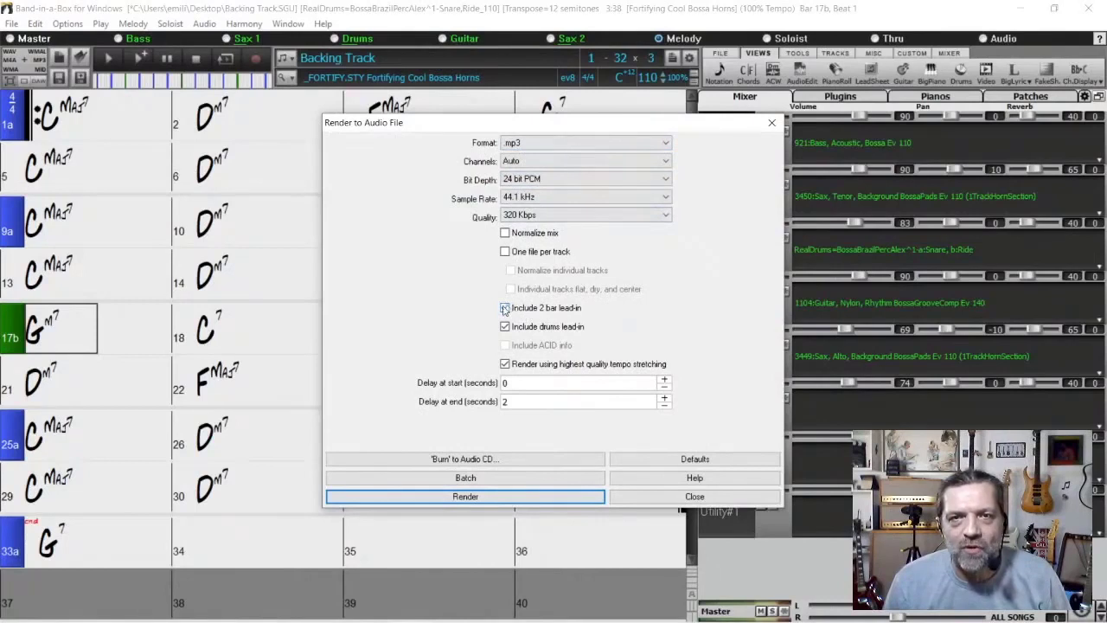
pyautogui.click(506, 308)
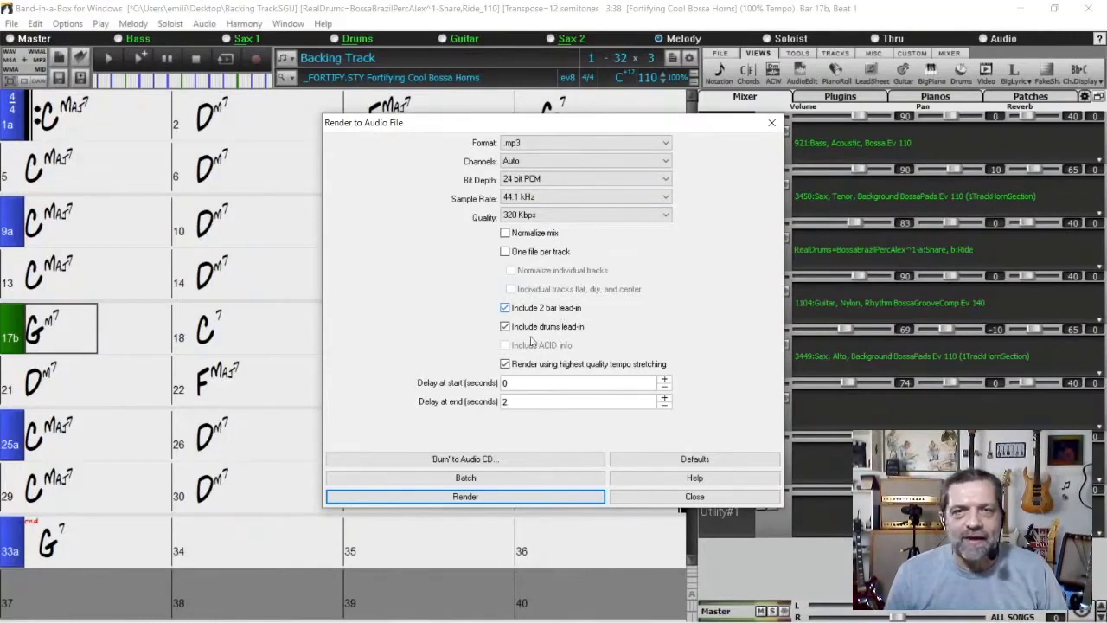
pyautogui.click(495, 503)
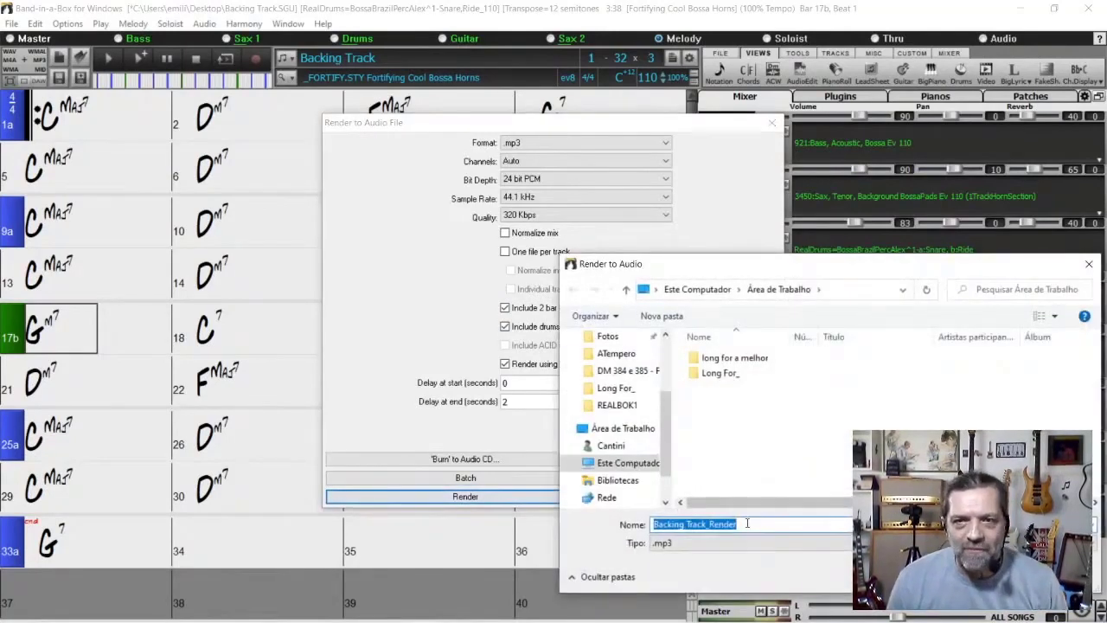
pyautogui.press('Return')
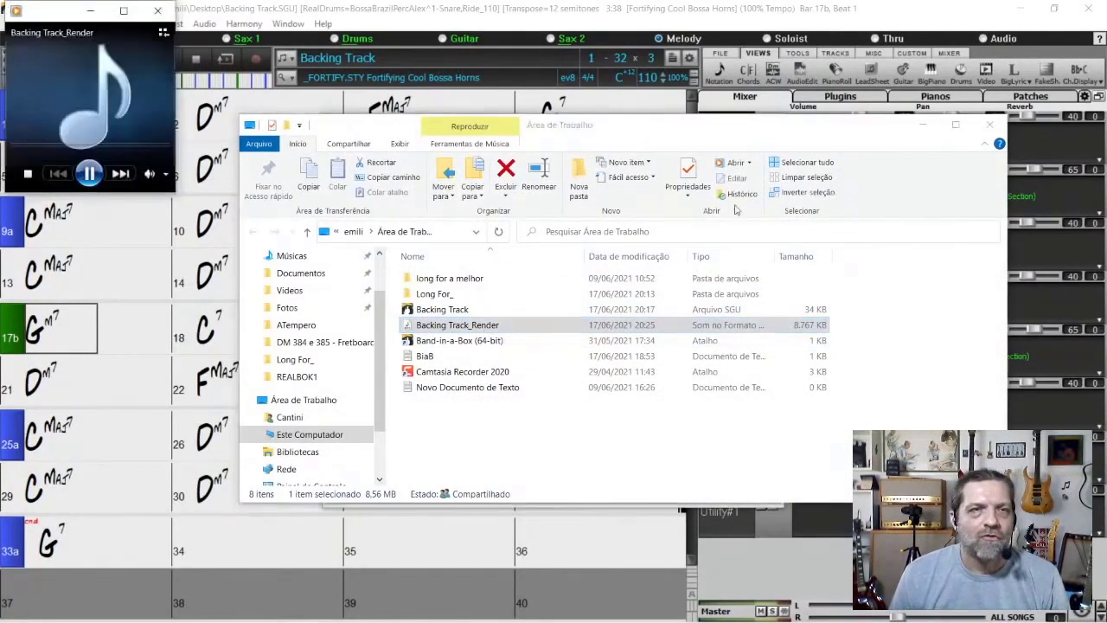
# - Listen to the rendered mp3 with the media player's volume at 83, and close the player, the desktop folder and the render dialog
pyautogui.moveTo(50, 12); pyautogui.dragTo(478, 131)
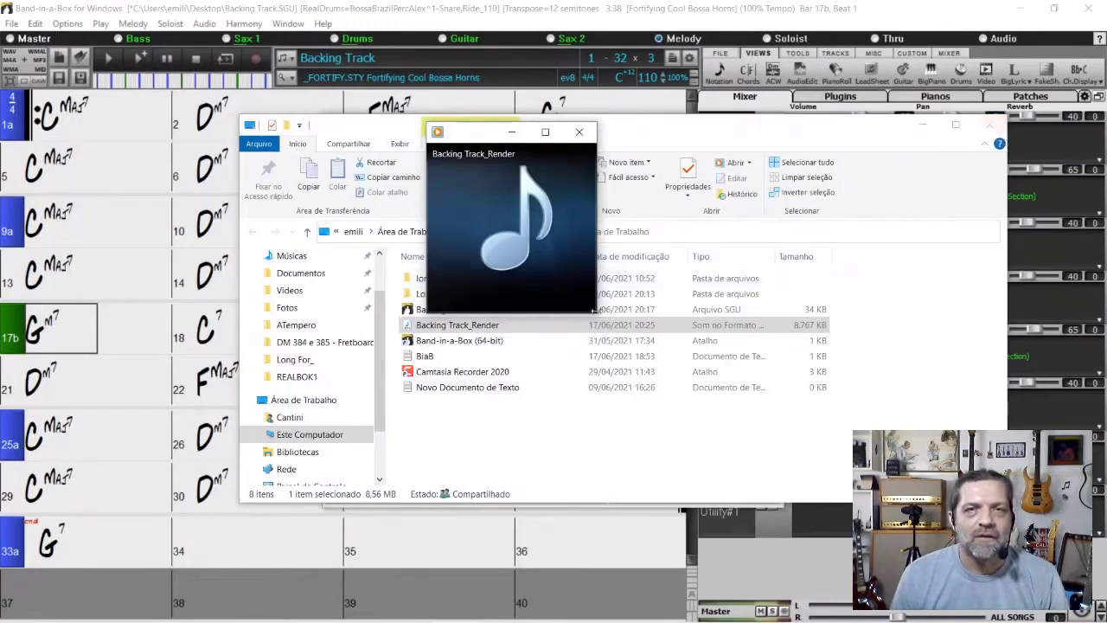
pyautogui.moveTo(588, 316)
pyautogui.moveTo(571, 296)
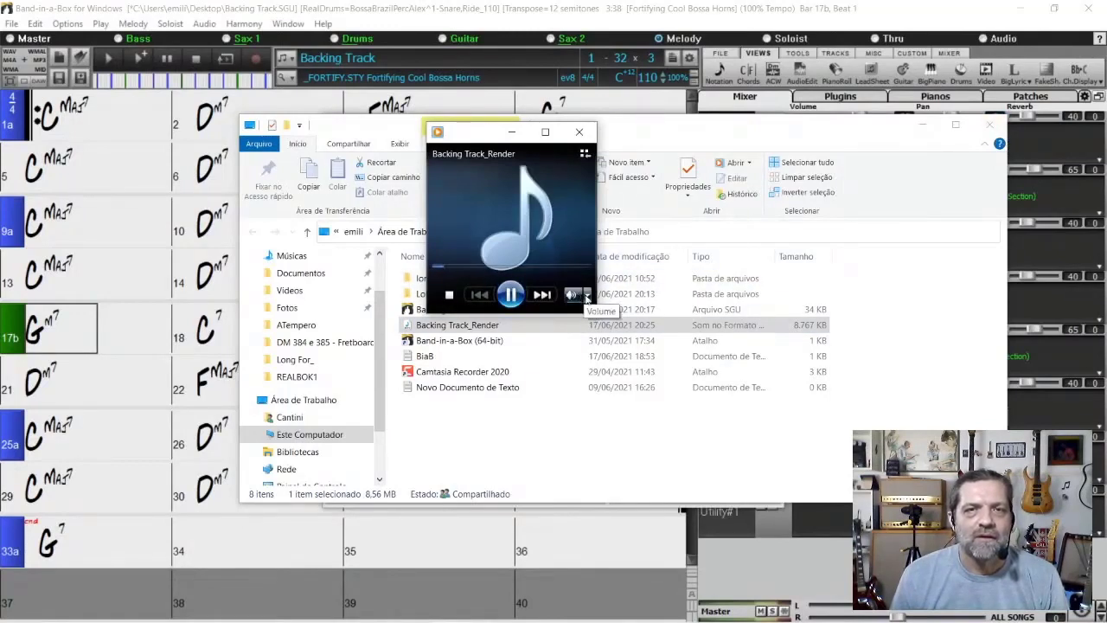
pyautogui.moveTo(556, 299); pyautogui.dragTo(575, 301)
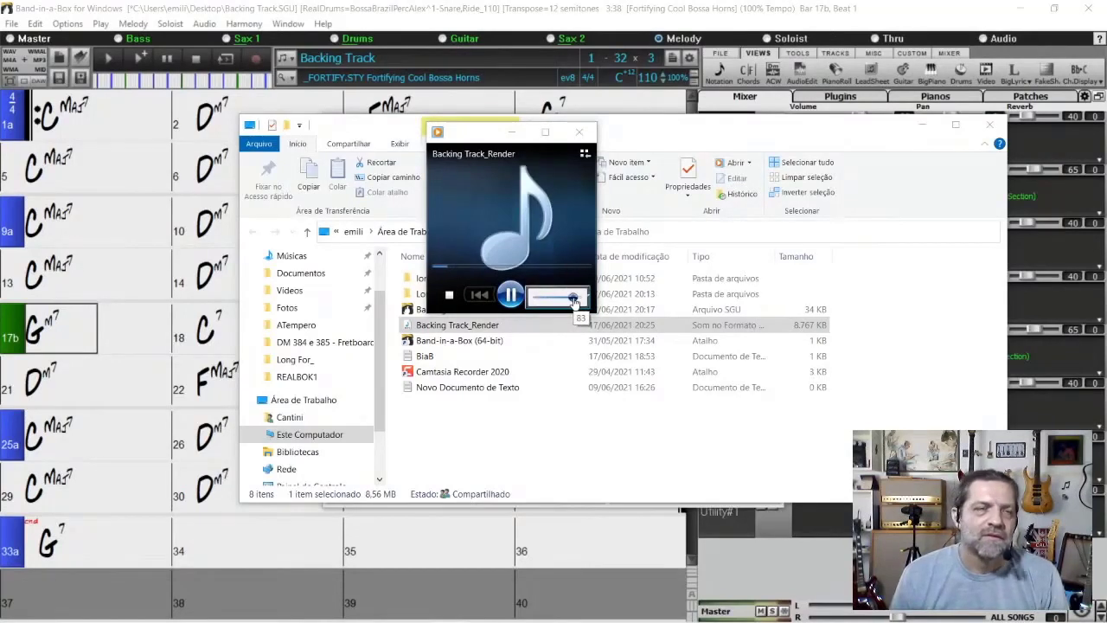
pyautogui.click(580, 133)
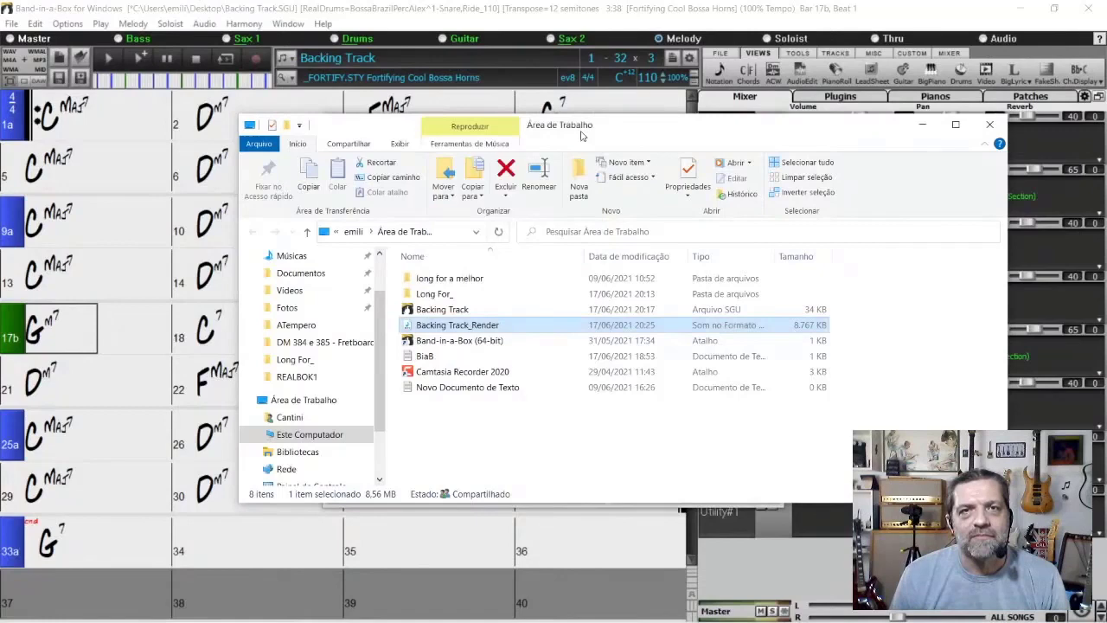
pyautogui.click(990, 128)
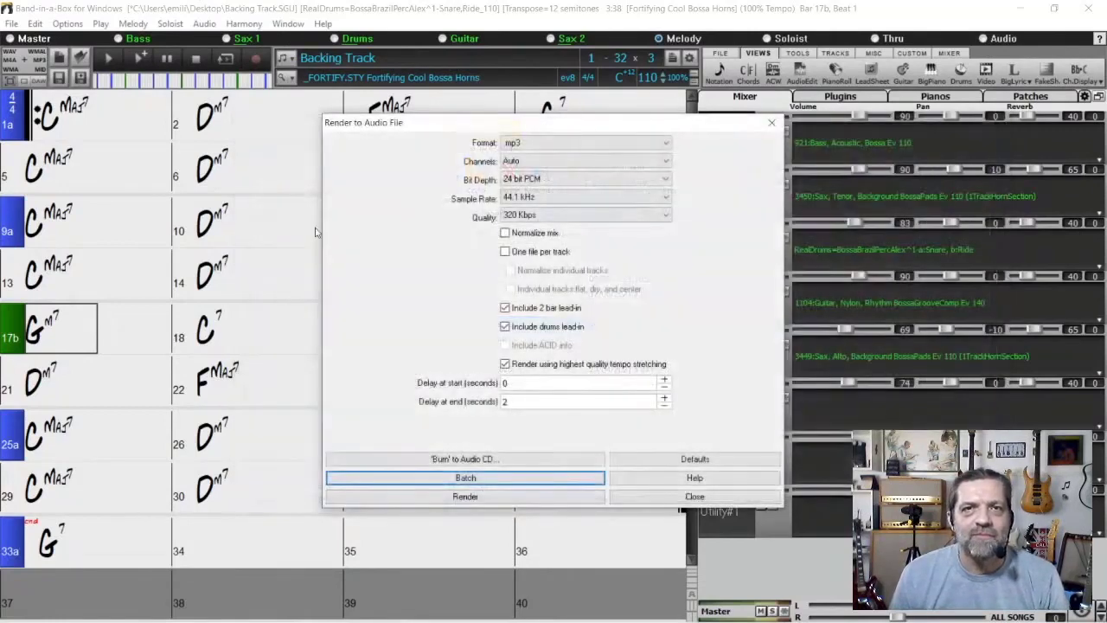
pyautogui.click(773, 125)
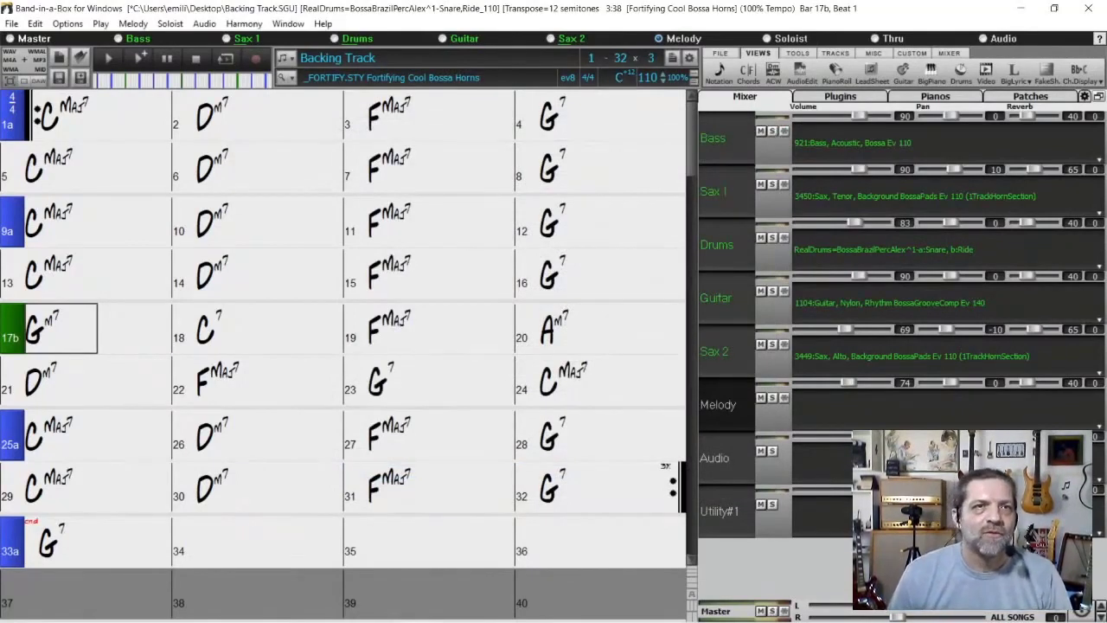
# - Transpose the song to the key of D and switch it to the _FUSE Fuse Fast Fusion Quartet style
pyautogui.click(620, 78)
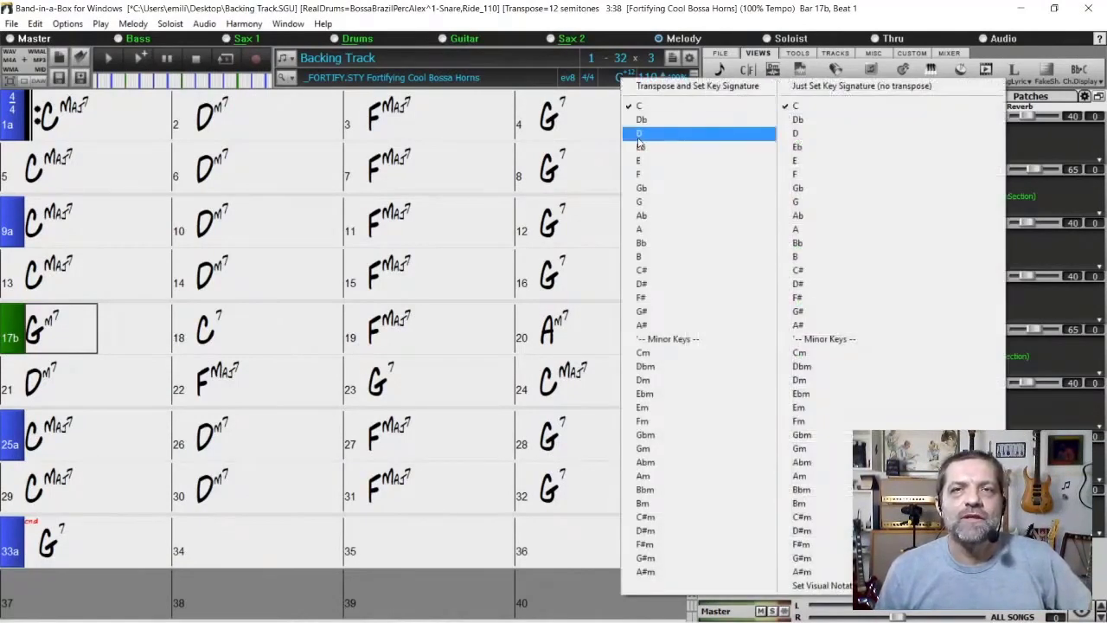
pyautogui.click(640, 134)
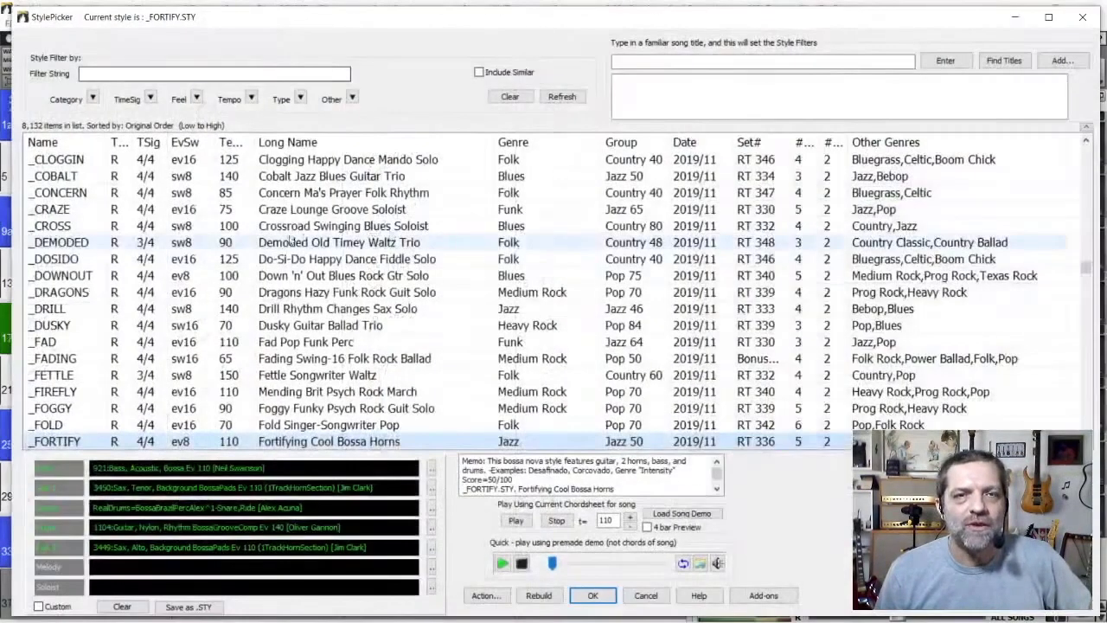
pyautogui.scroll(-4, 356, 403)
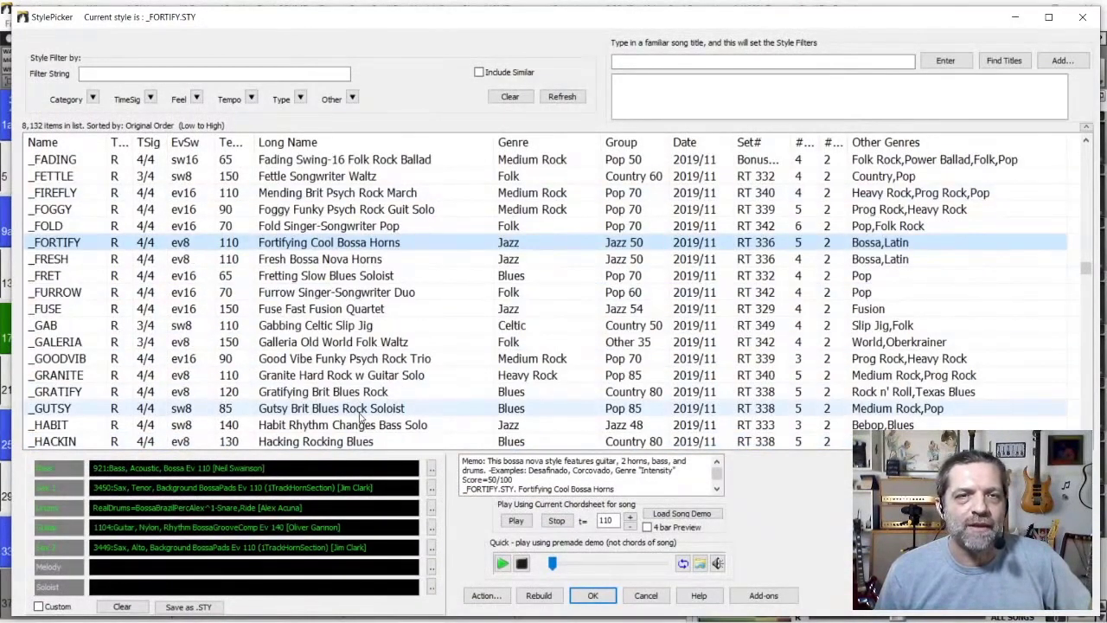
pyautogui.click(363, 417)
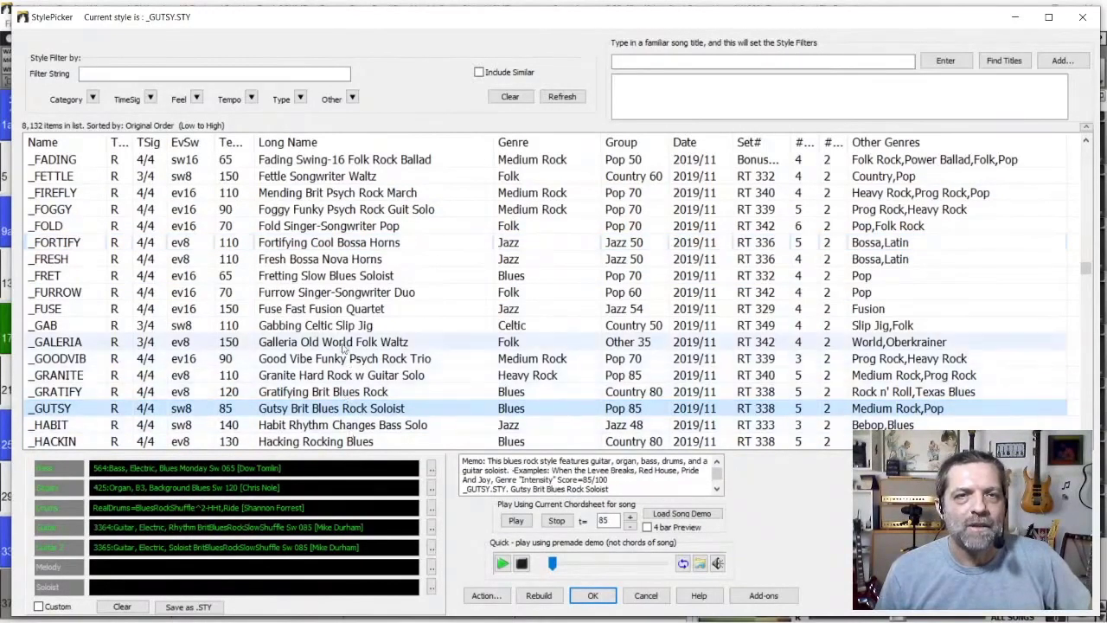
pyautogui.click(339, 313)
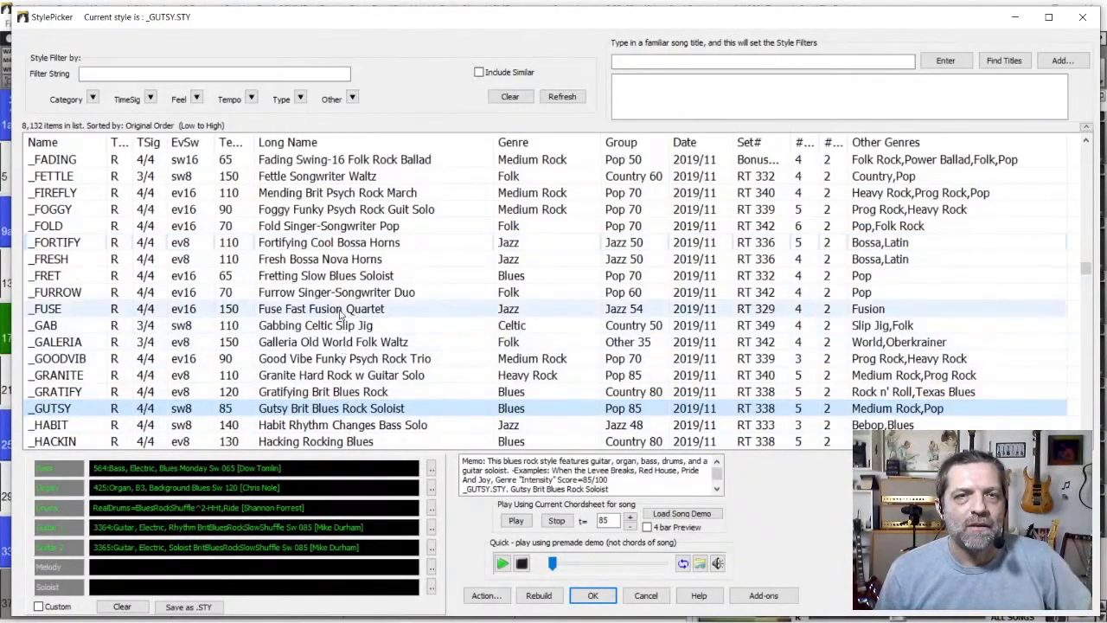
pyautogui.click(592, 596)
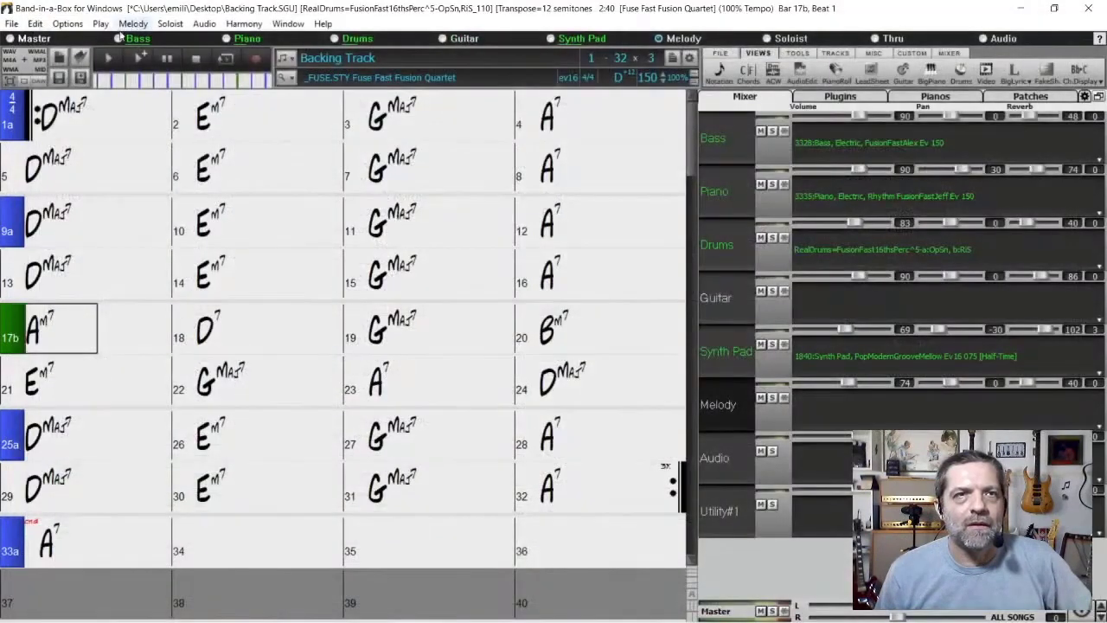
# - Play the song in the new style, audition the Bass, Drums and Piano tracks solo, and stop playback
pyautogui.click(108, 57)
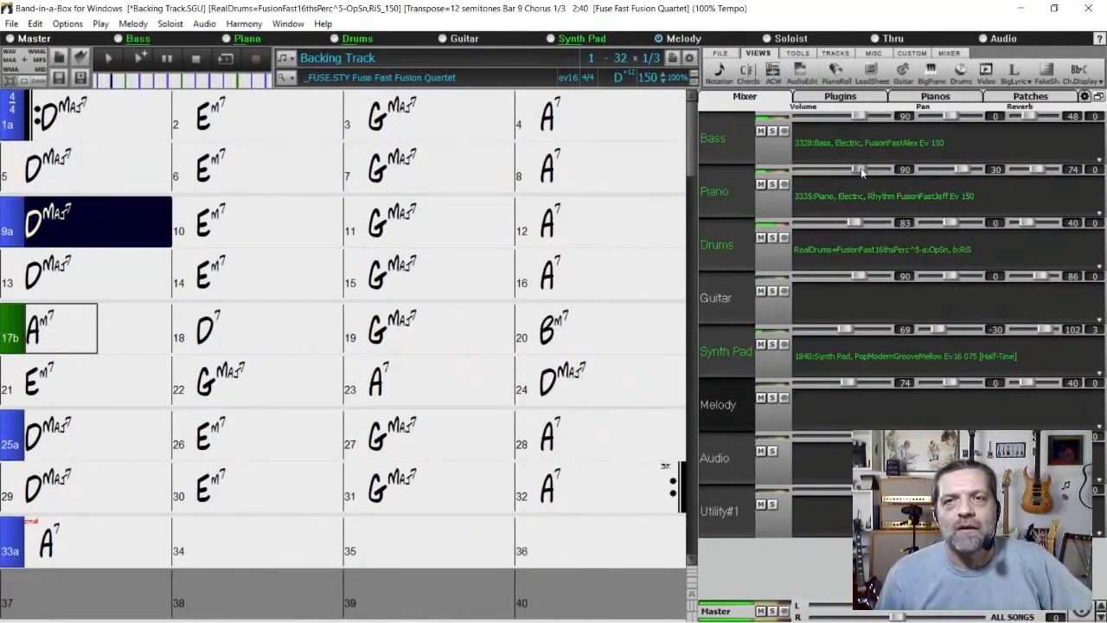
pyautogui.click(772, 133)
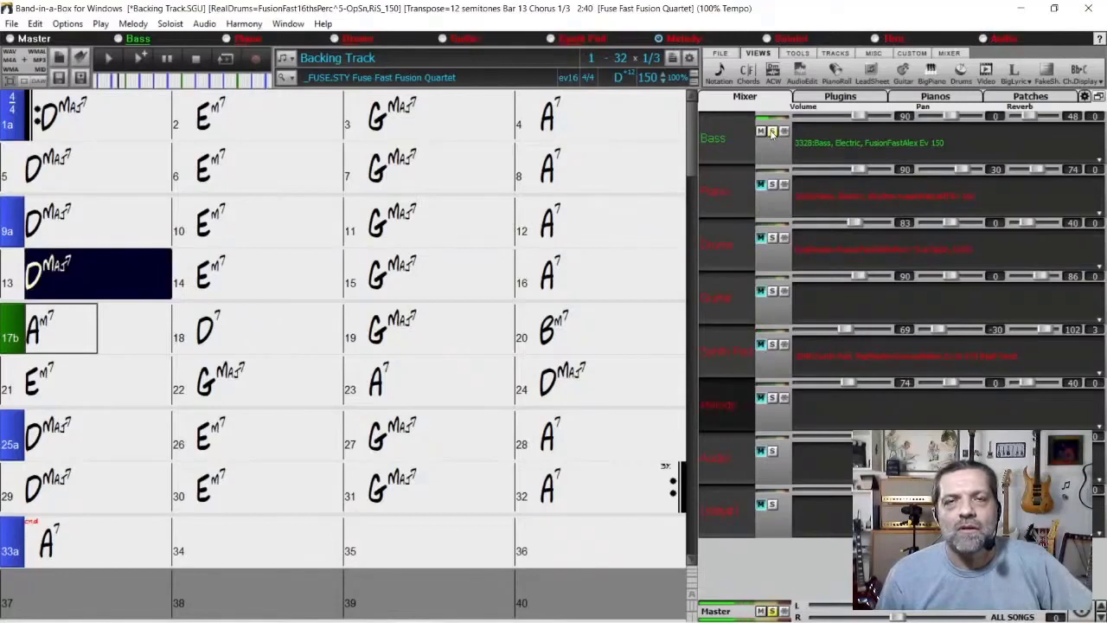
pyautogui.click(772, 131)
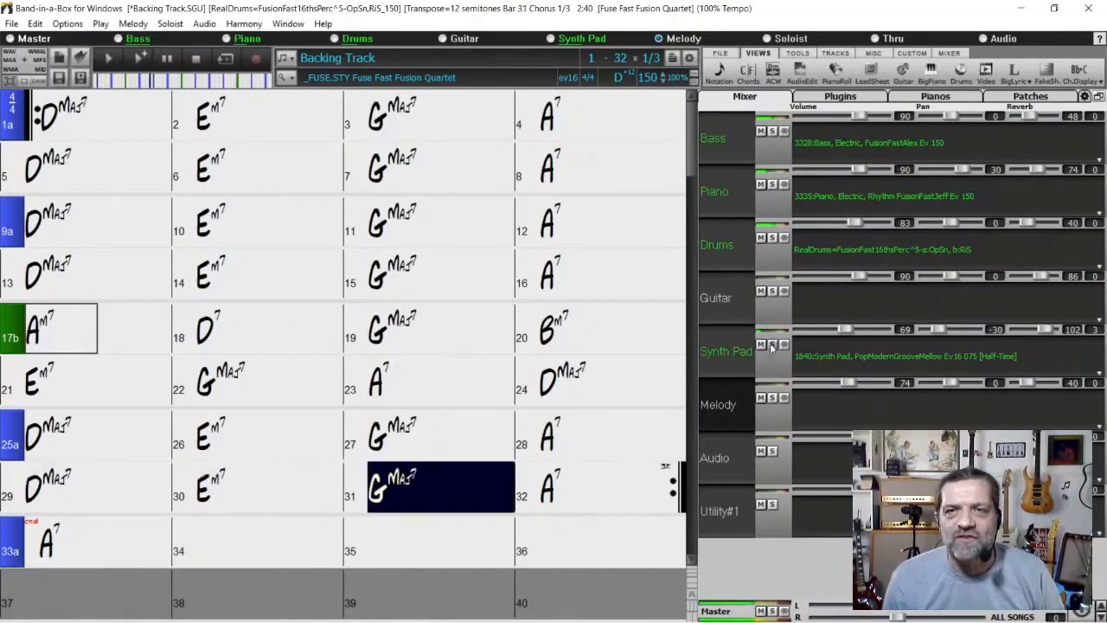
pyautogui.click(773, 238)
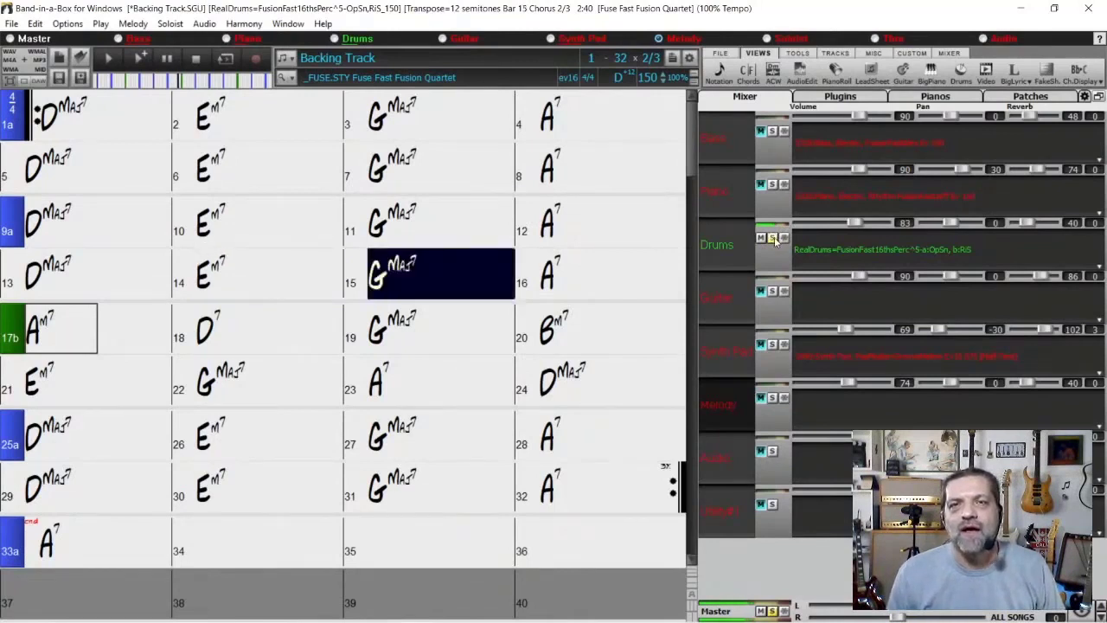
pyautogui.click(774, 133)
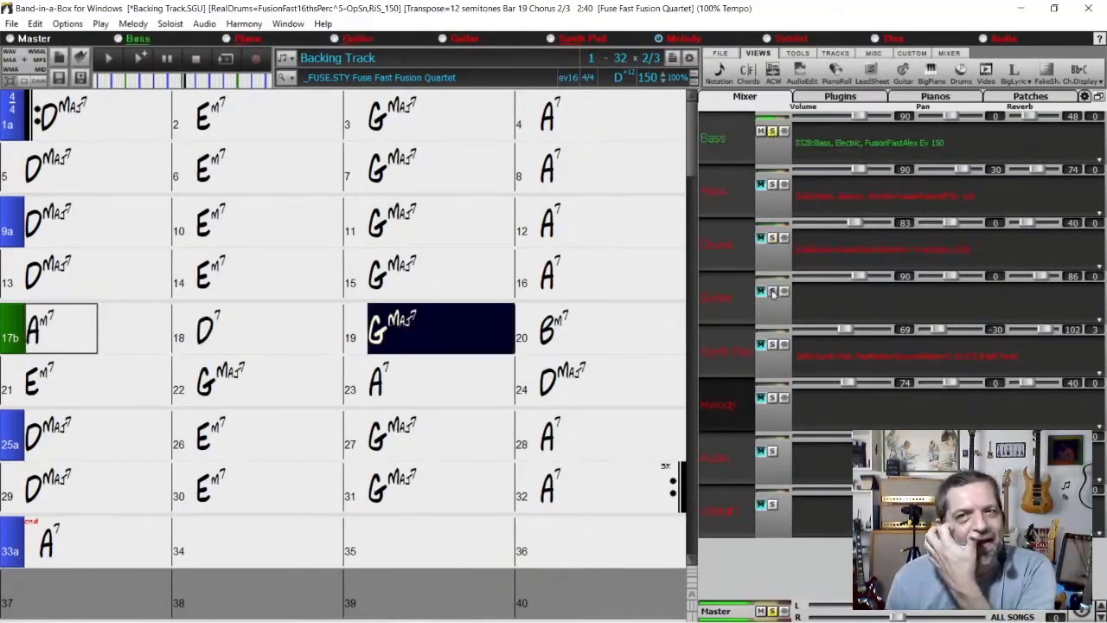
pyautogui.click(774, 133)
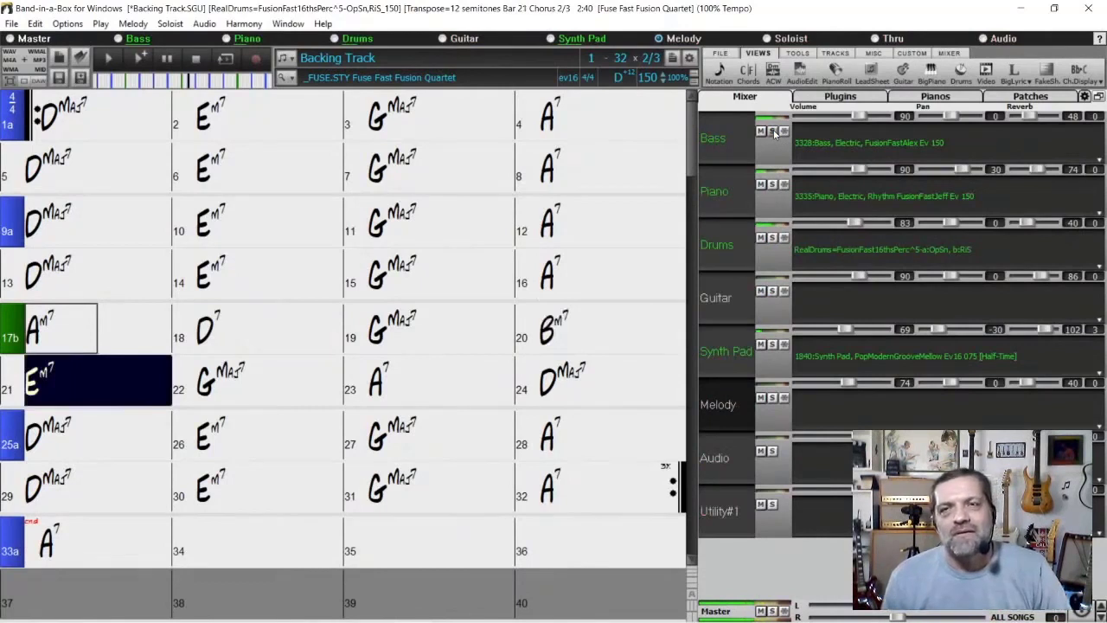
pyautogui.click(774, 184)
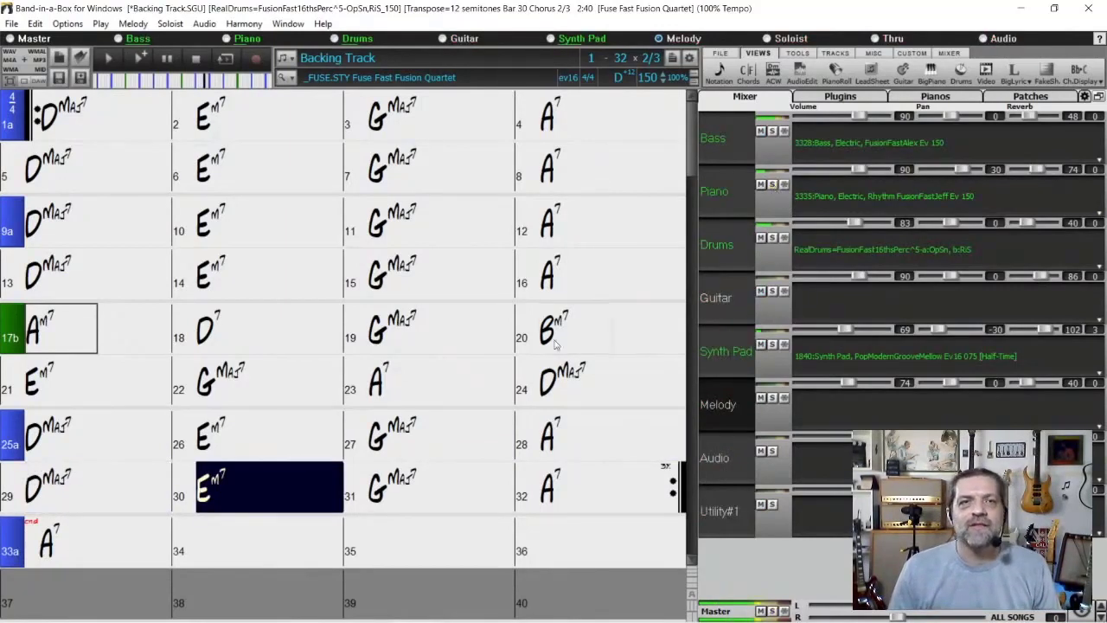
pyautogui.click(196, 60)
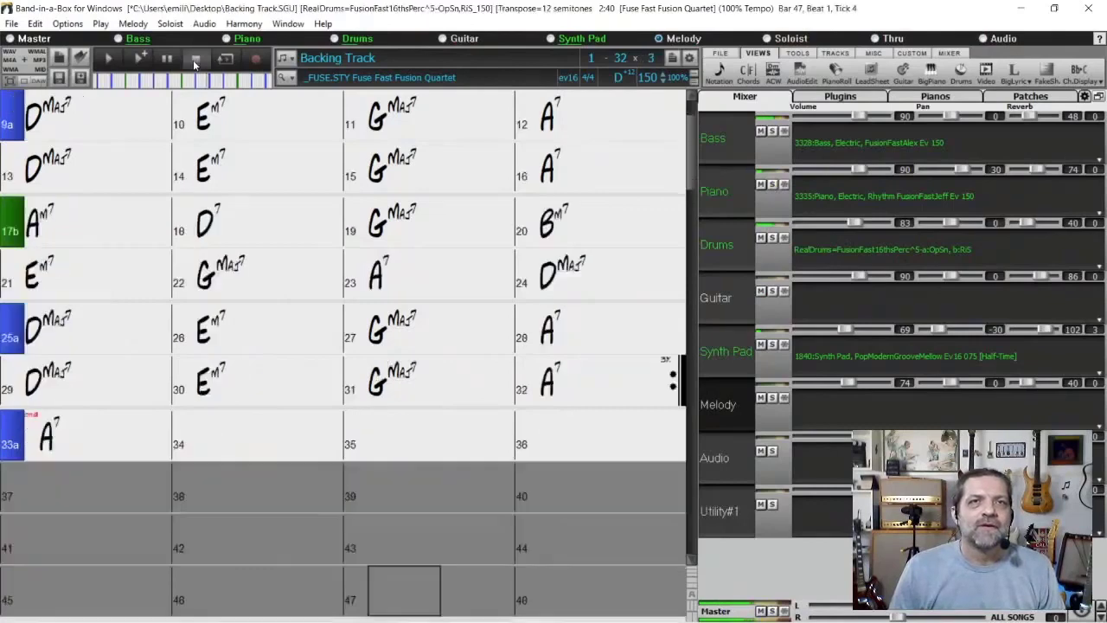
# - Review the settings for rendering the song to an audio file and close them without rendering
pyautogui.click(212, 27)
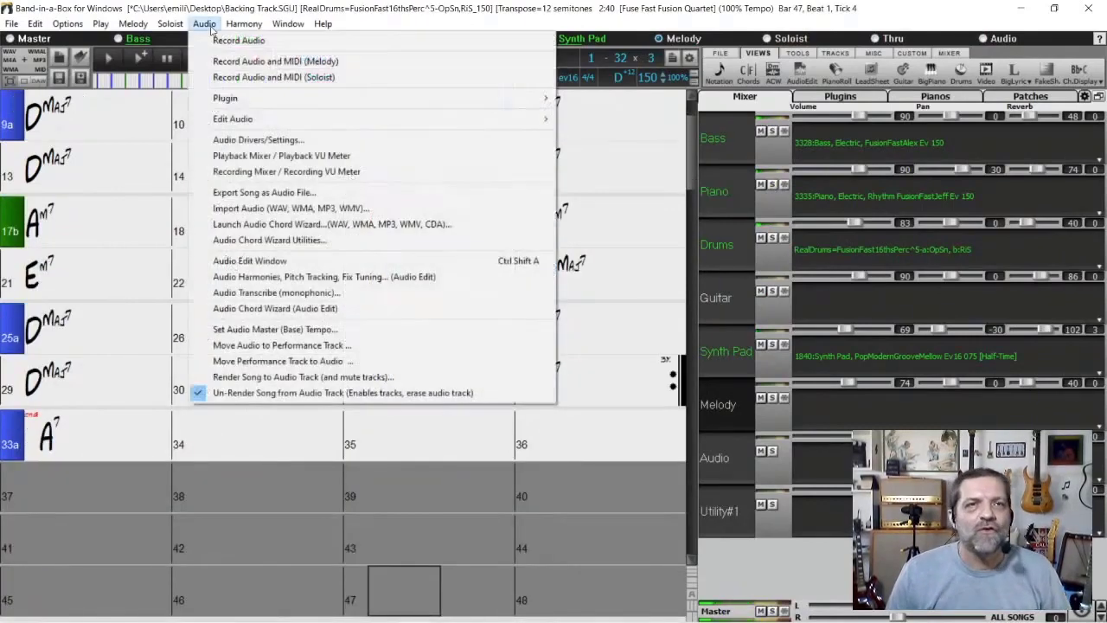
pyautogui.click(251, 193)
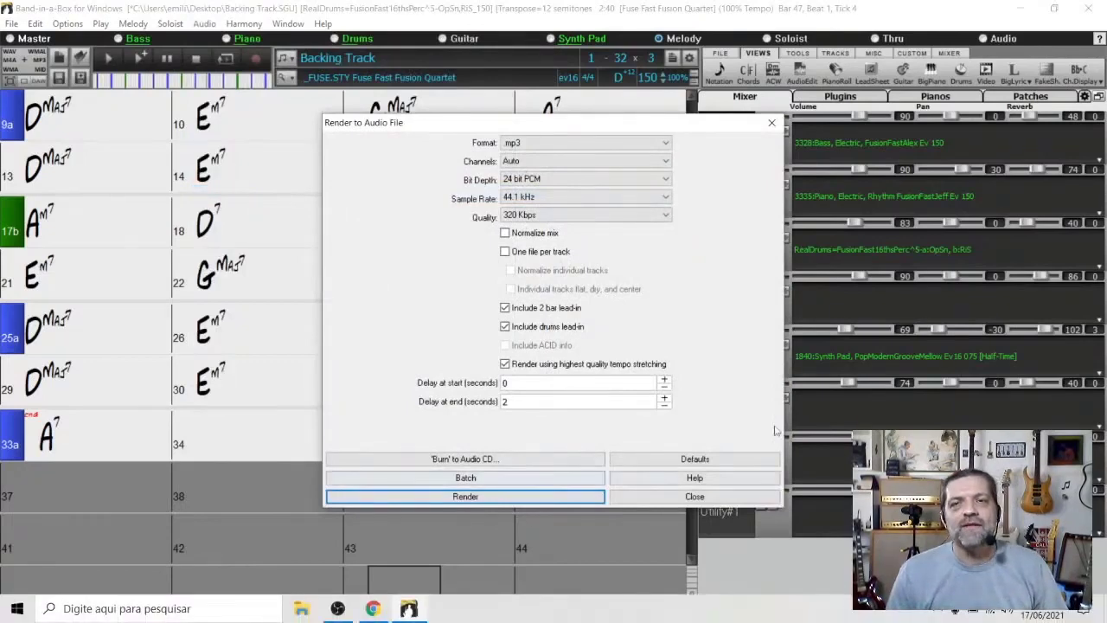
pyautogui.click(689, 498)
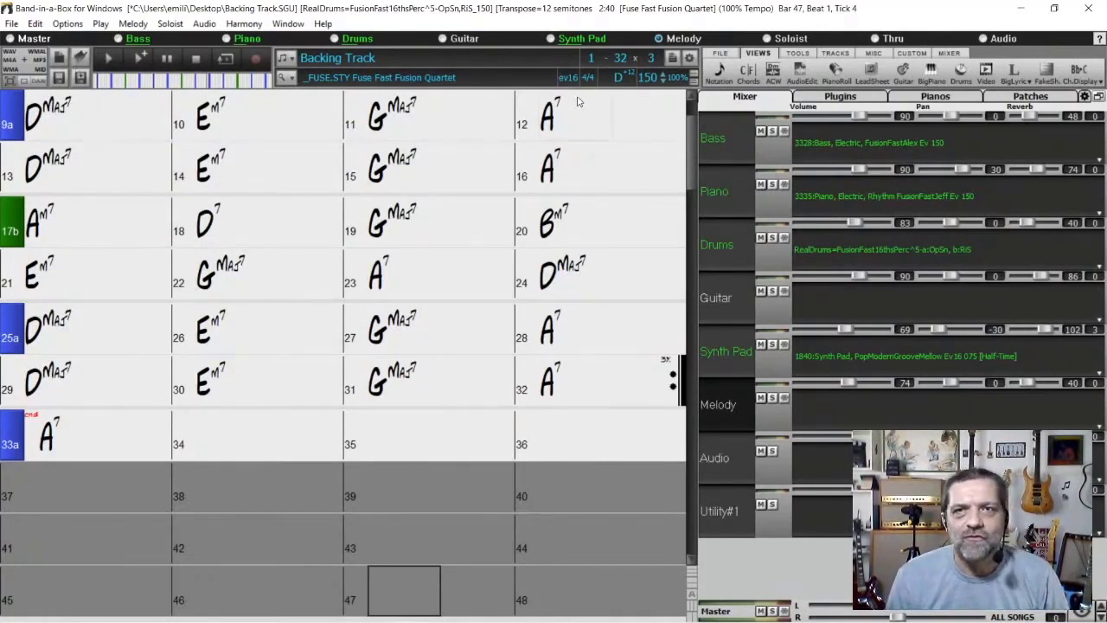
pyautogui.click(603, 457)
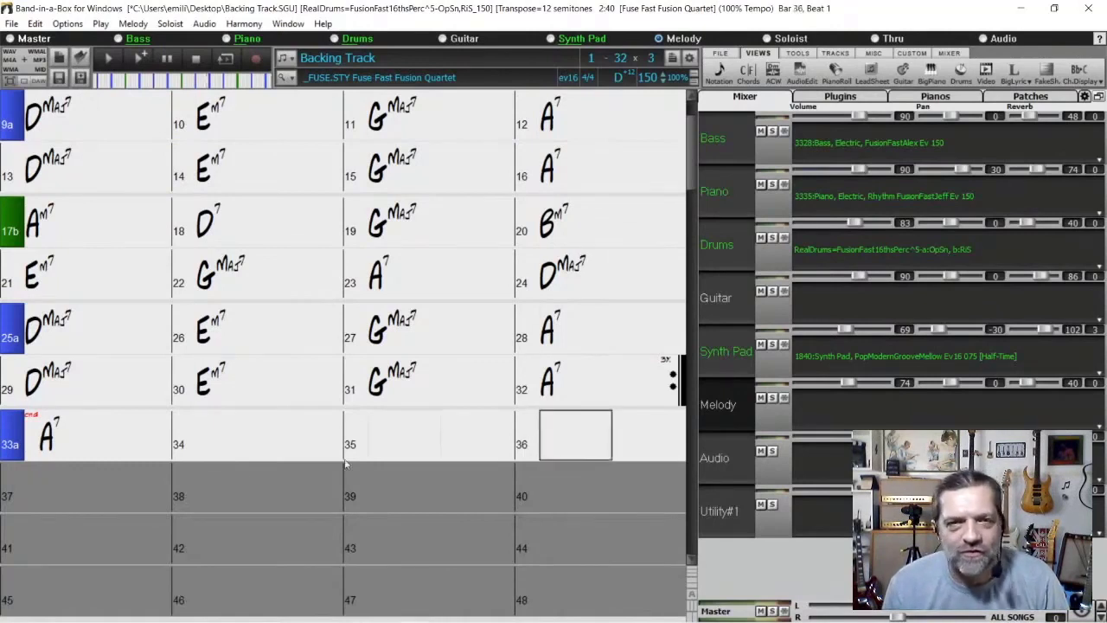
pyautogui.click(148, 456)
pyautogui.click(236, 457)
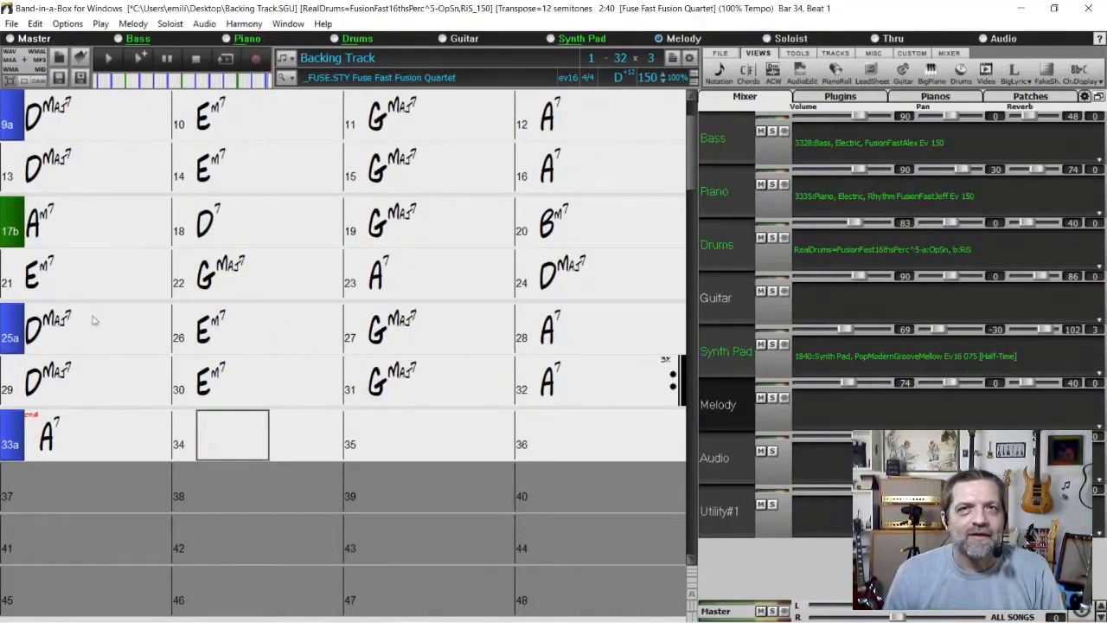
pyautogui.scroll(2, 689, 117)
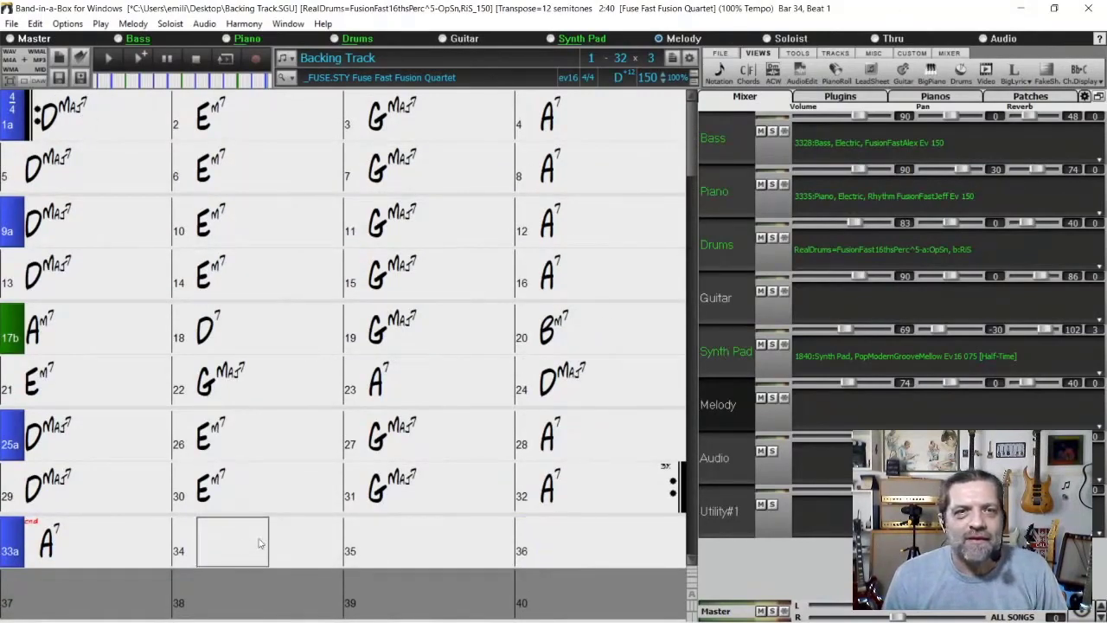
pyautogui.click(422, 554)
pyautogui.click(606, 551)
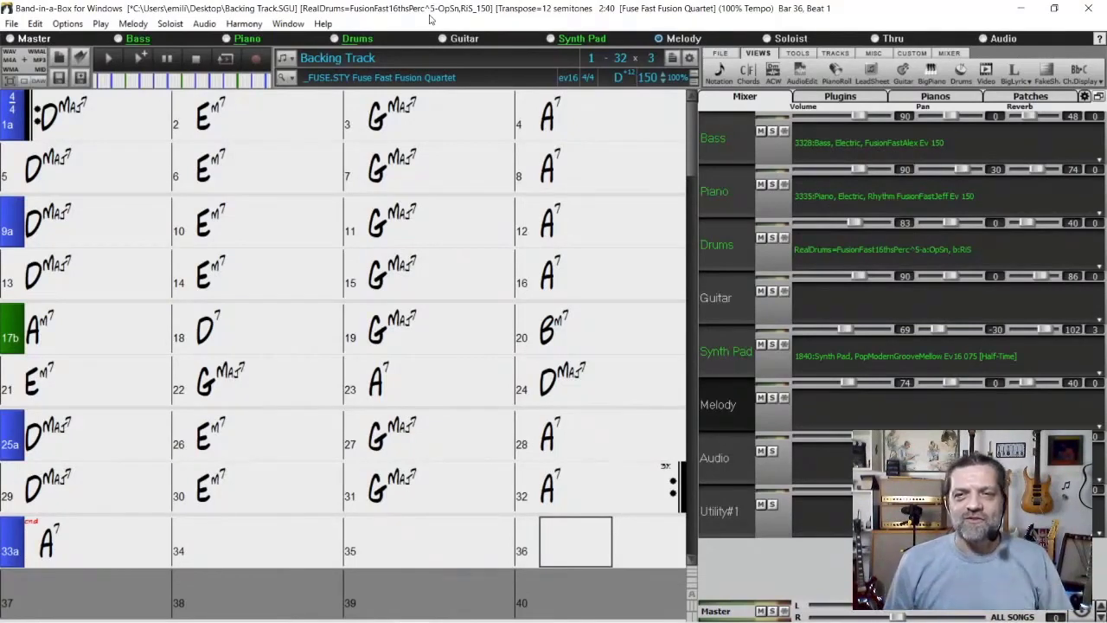
# - View the audio waveforms of the Piano, Drums, Synth Pad and Bass tracks one after another
pyautogui.click(720, 194)
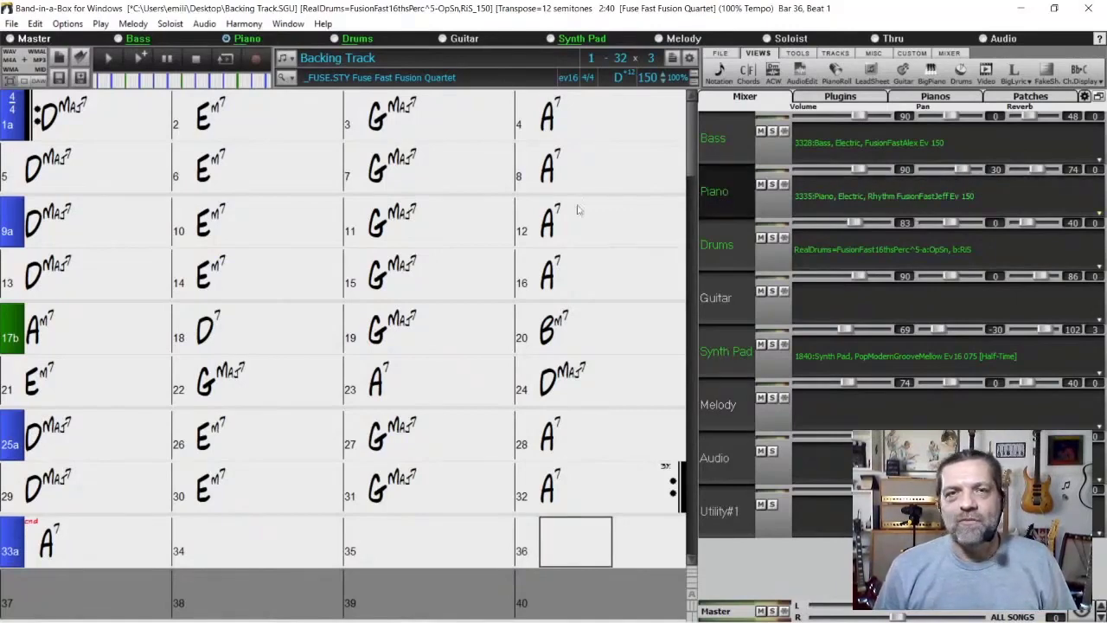
pyautogui.click(801, 73)
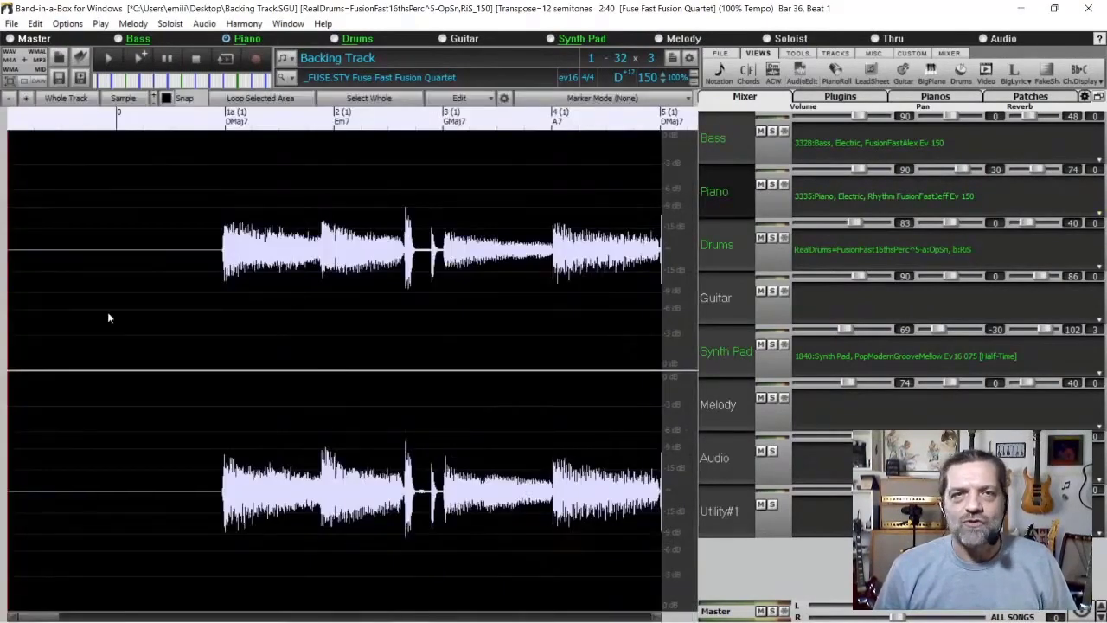
pyautogui.click(717, 246)
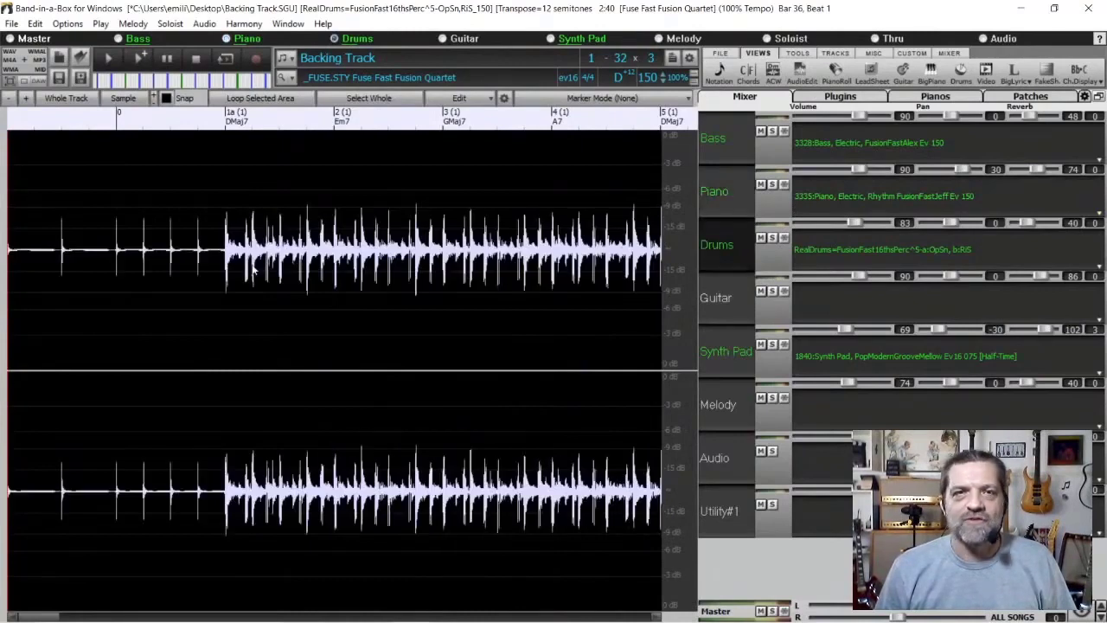
pyautogui.click(725, 350)
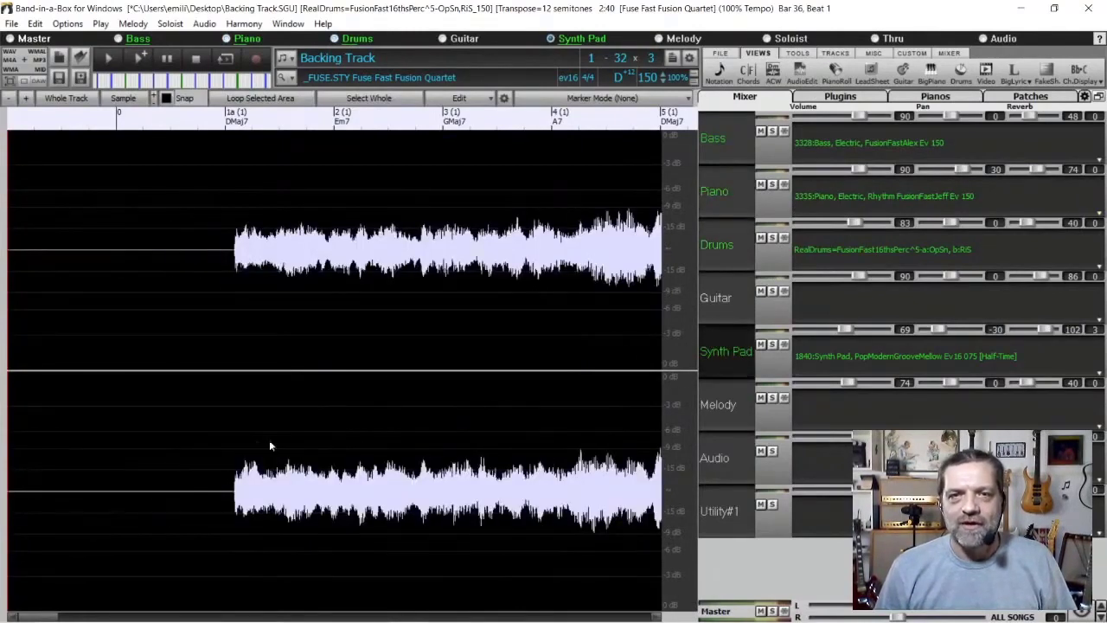
pyautogui.click(706, 151)
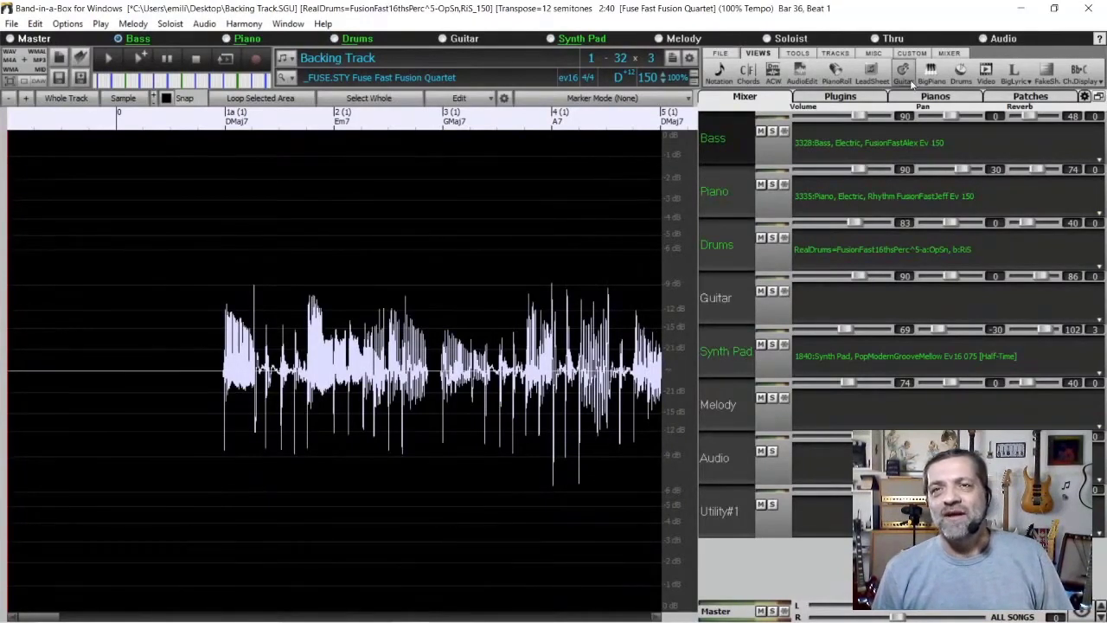
# - Show the Bass track as notation with tab, play the song, hide the mixer to widen the score, and stop playback
pyautogui.click(719, 73)
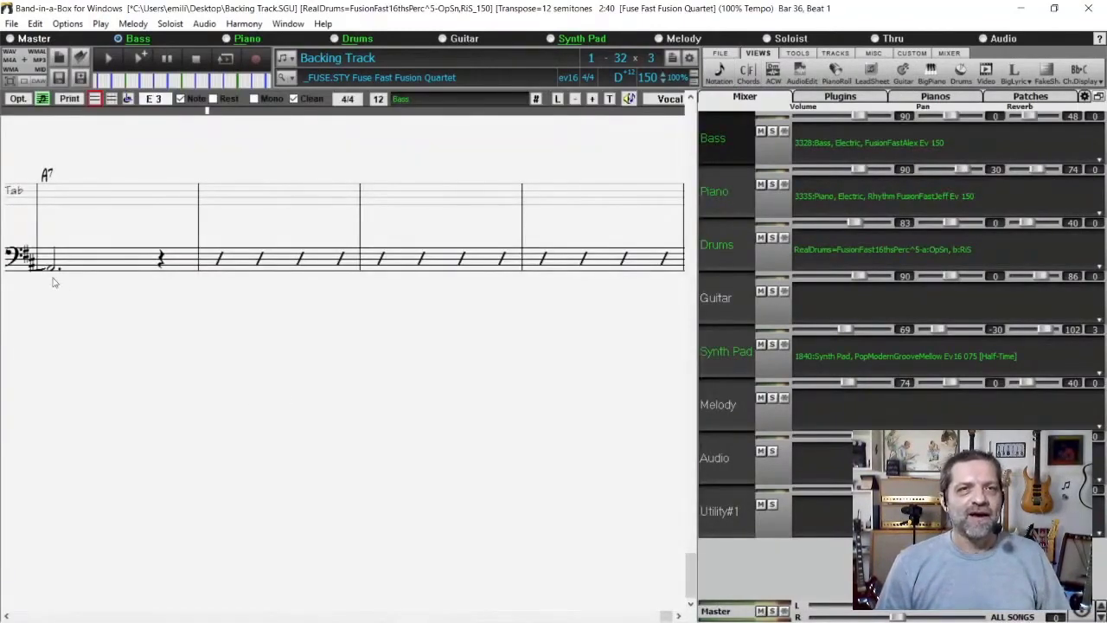
pyautogui.click(117, 82)
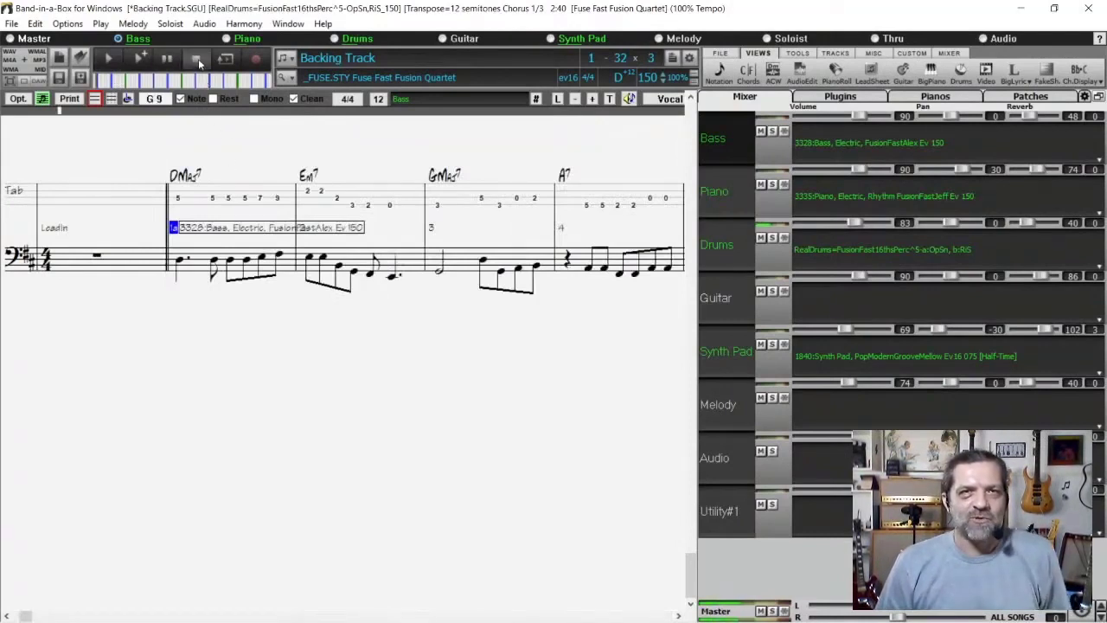
pyautogui.click(227, 178)
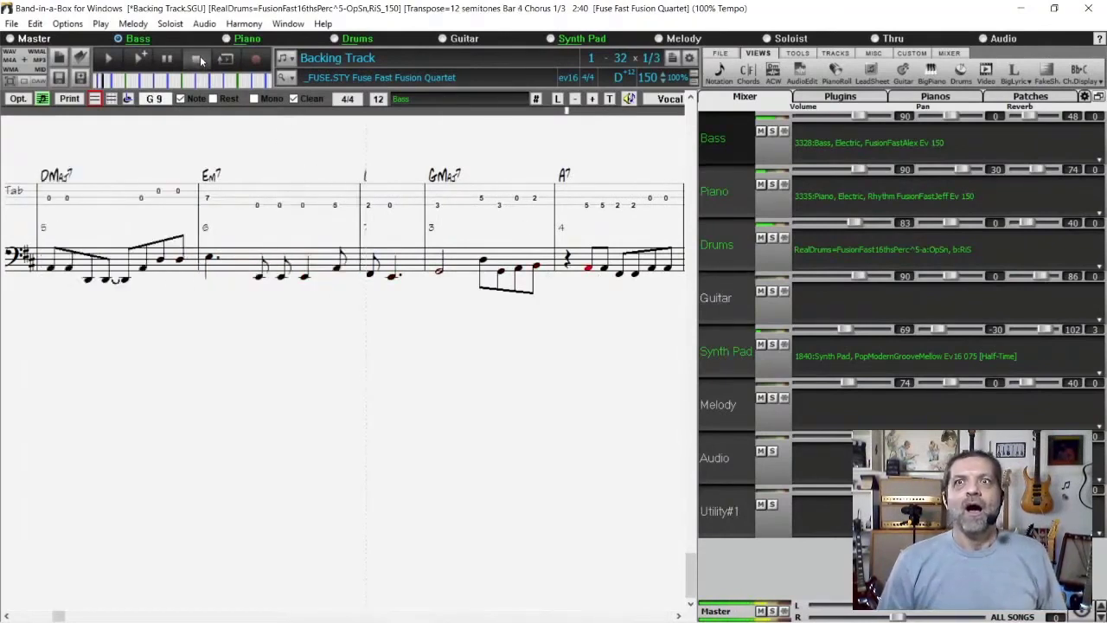
pyautogui.click(949, 54)
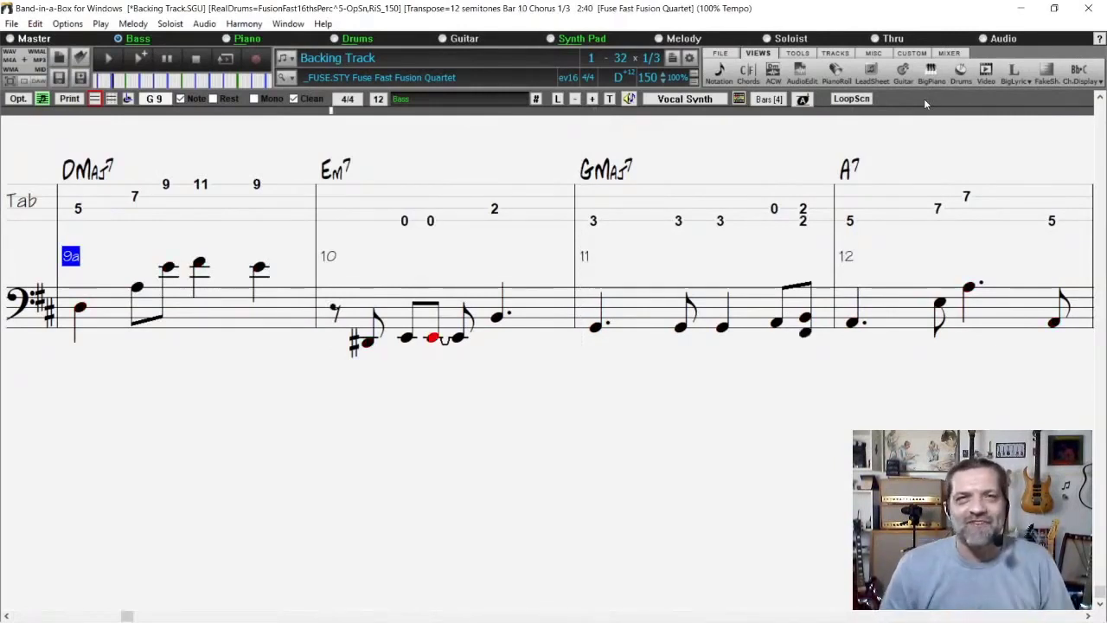
pyautogui.press('Escape')
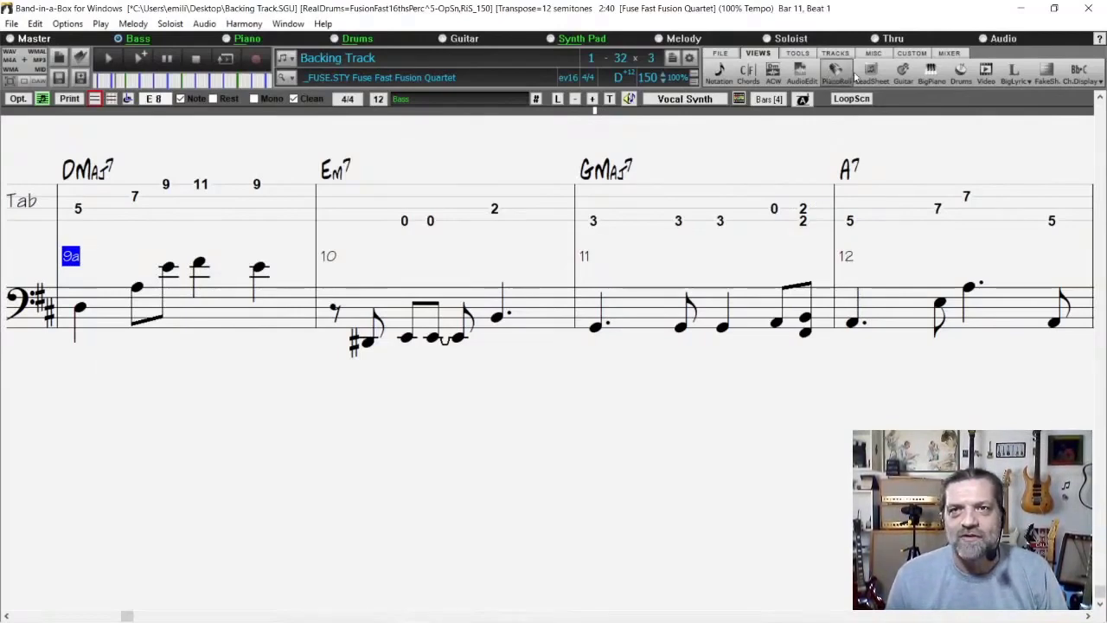
# - Display the Bass track on the guitar fretboard and accept its settings with the fretboard type left at Guitar
pyautogui.click(905, 80)
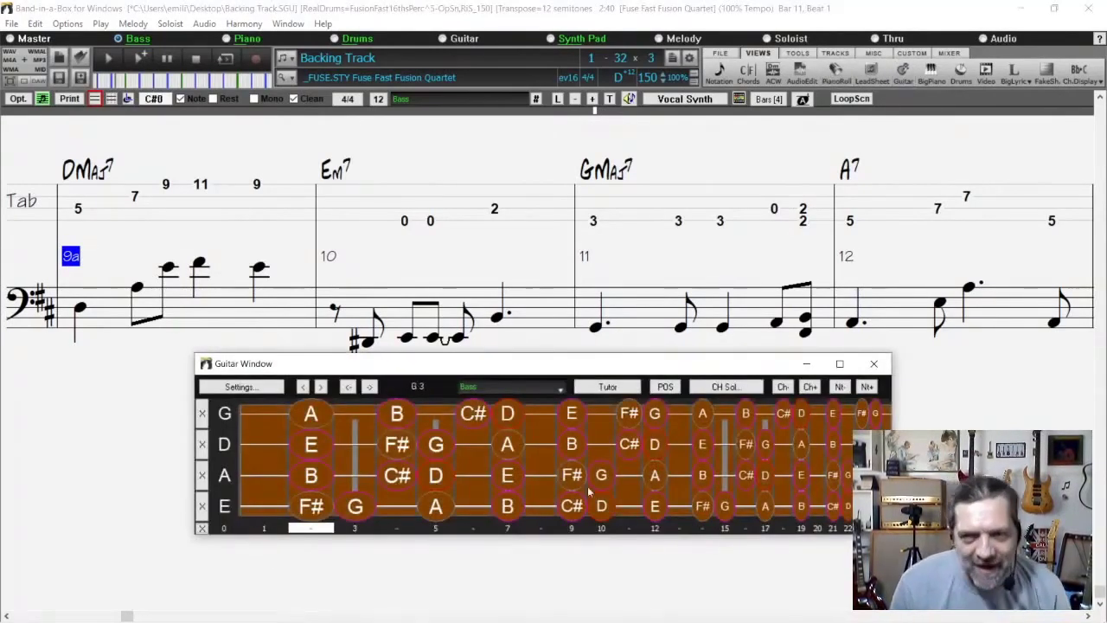
pyautogui.click(257, 389)
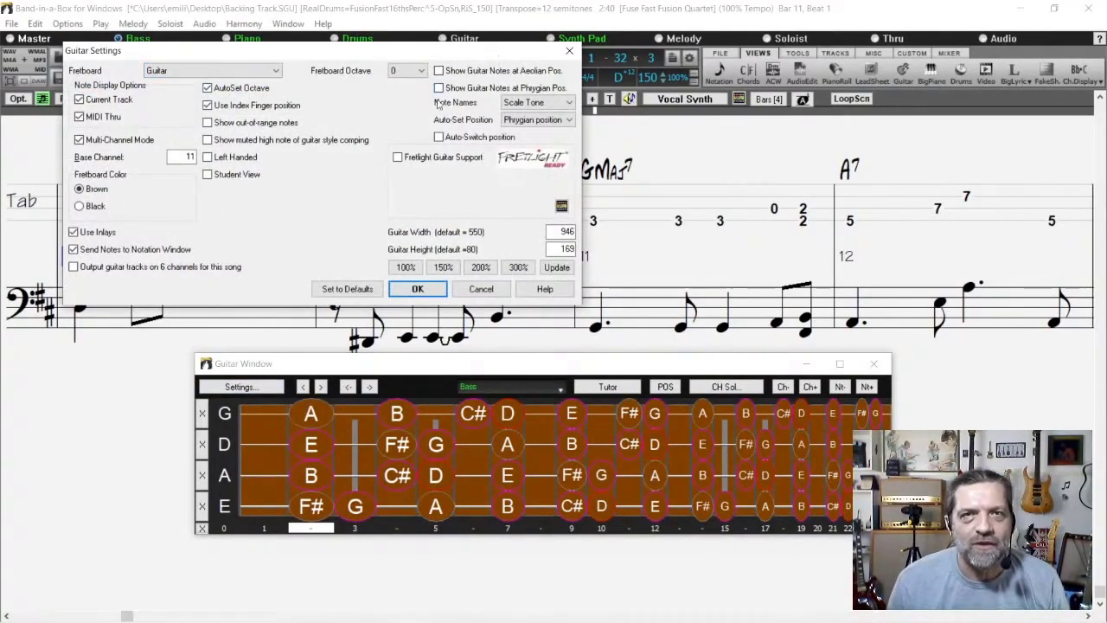
pyautogui.click(433, 294)
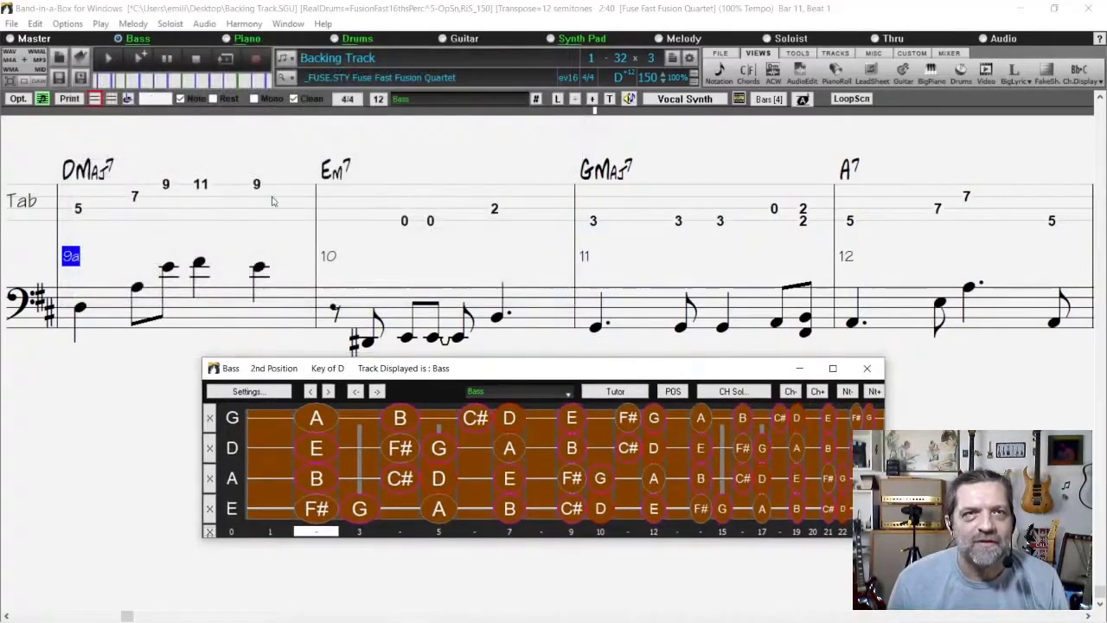
# - Play the song with the fretboard below the staff and the mixer shown, audition the Bass solo, stop, close the fretboard and unsolo the Bass
pyautogui.click(110, 61)
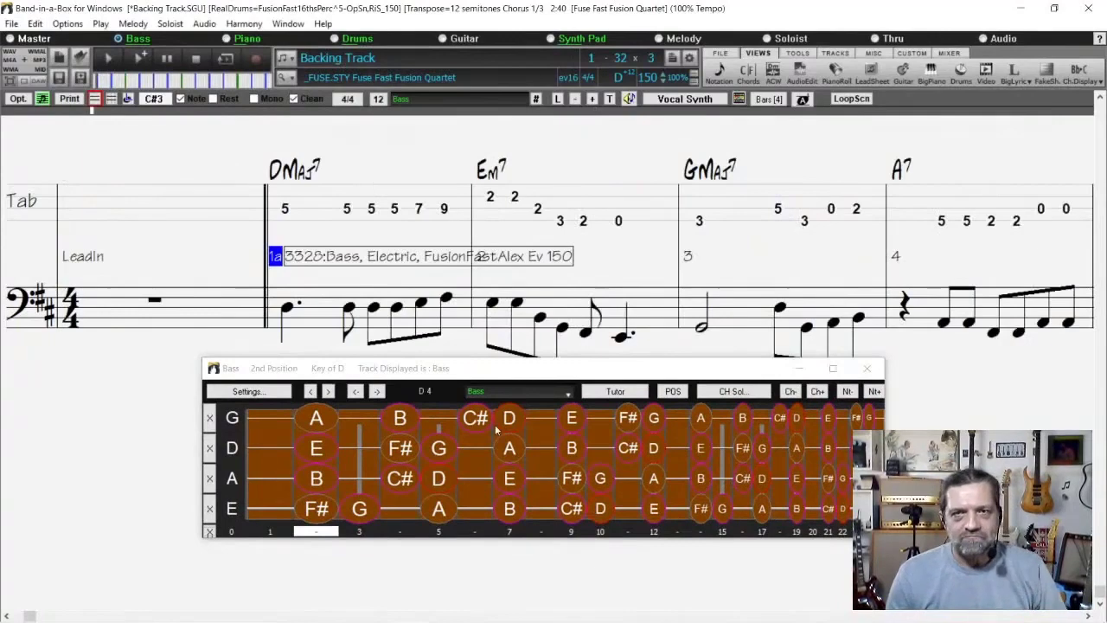
pyautogui.moveTo(584, 367); pyautogui.dragTo(589, 398)
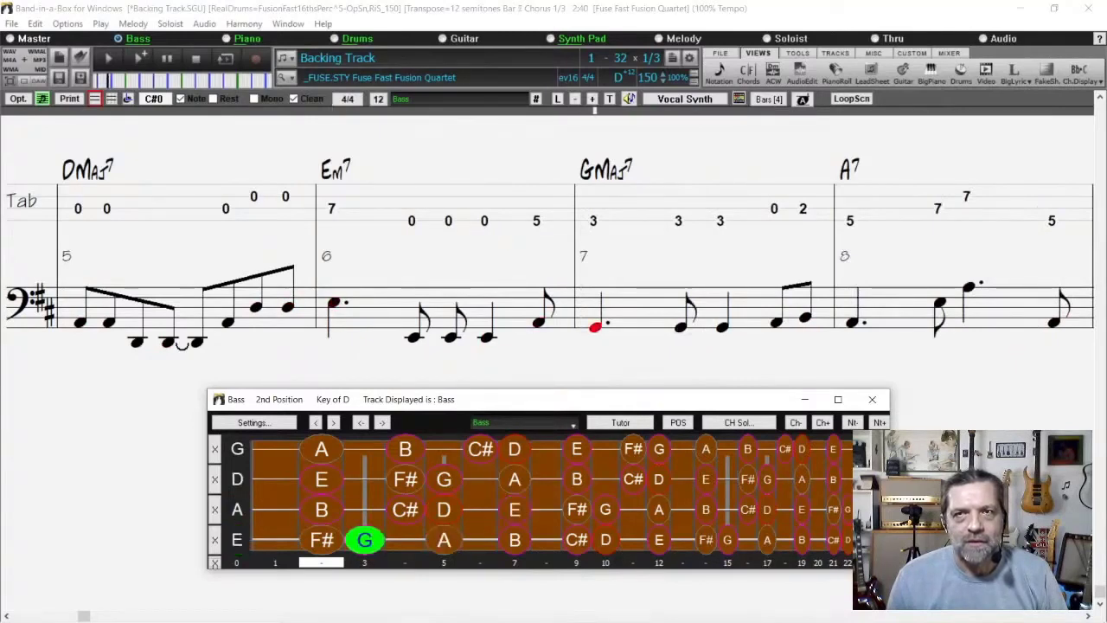
pyautogui.click(950, 57)
pyautogui.click(949, 54)
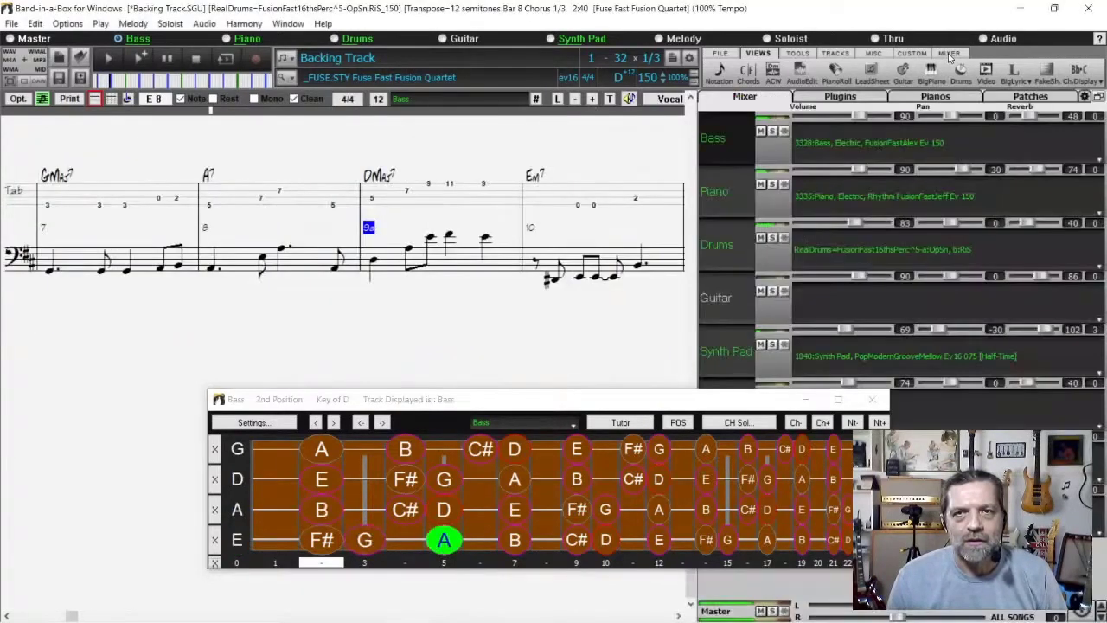
pyautogui.click(772, 132)
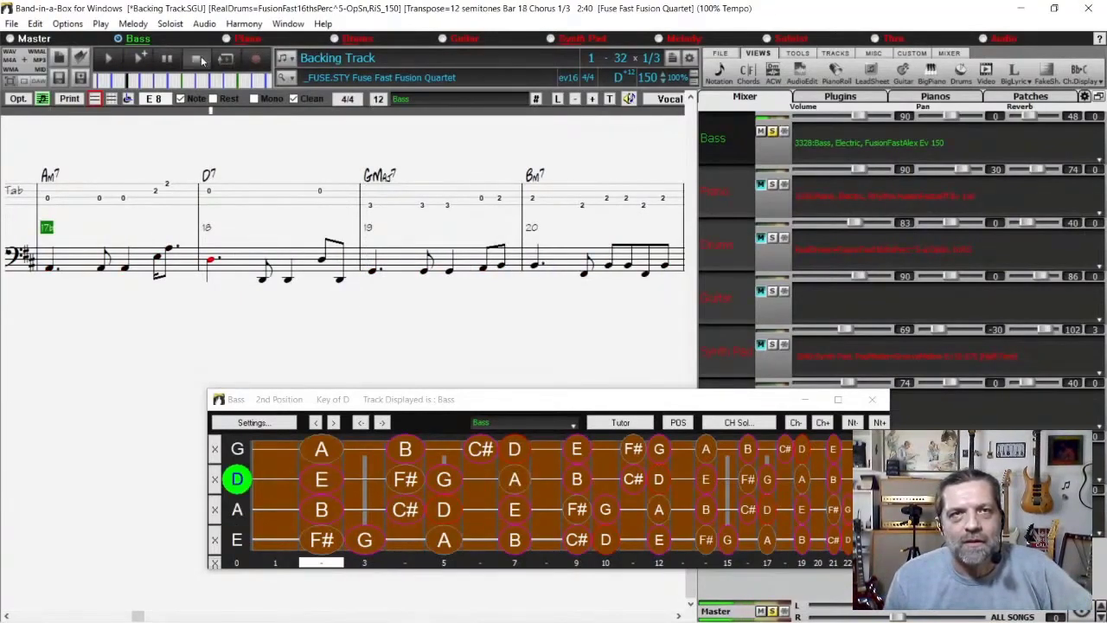
pyautogui.press('Escape')
pyautogui.click(872, 399)
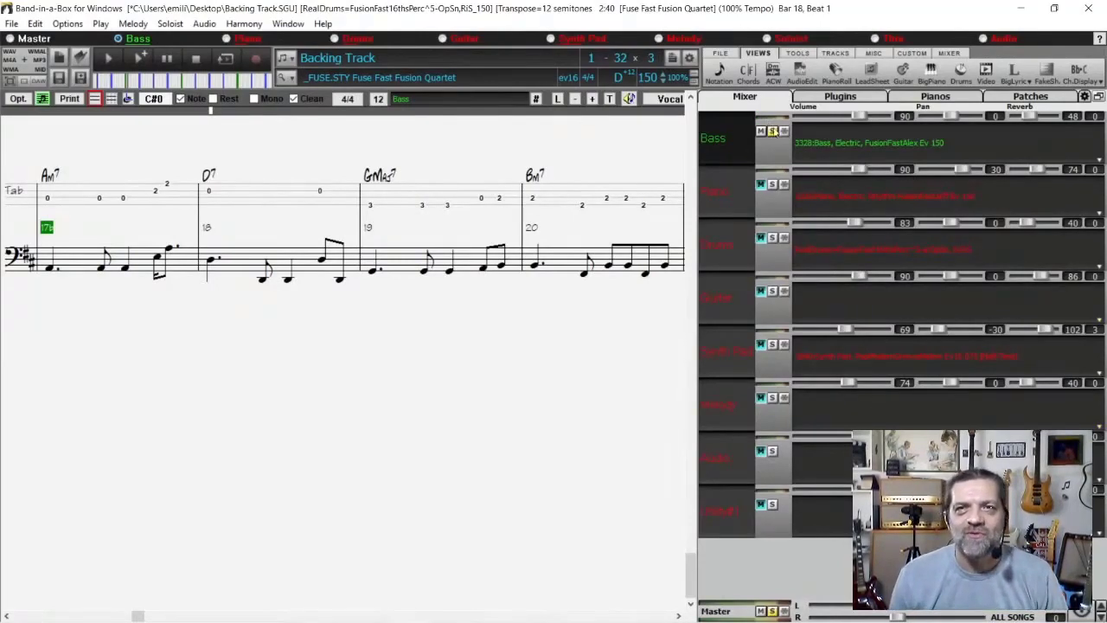
pyautogui.click(773, 132)
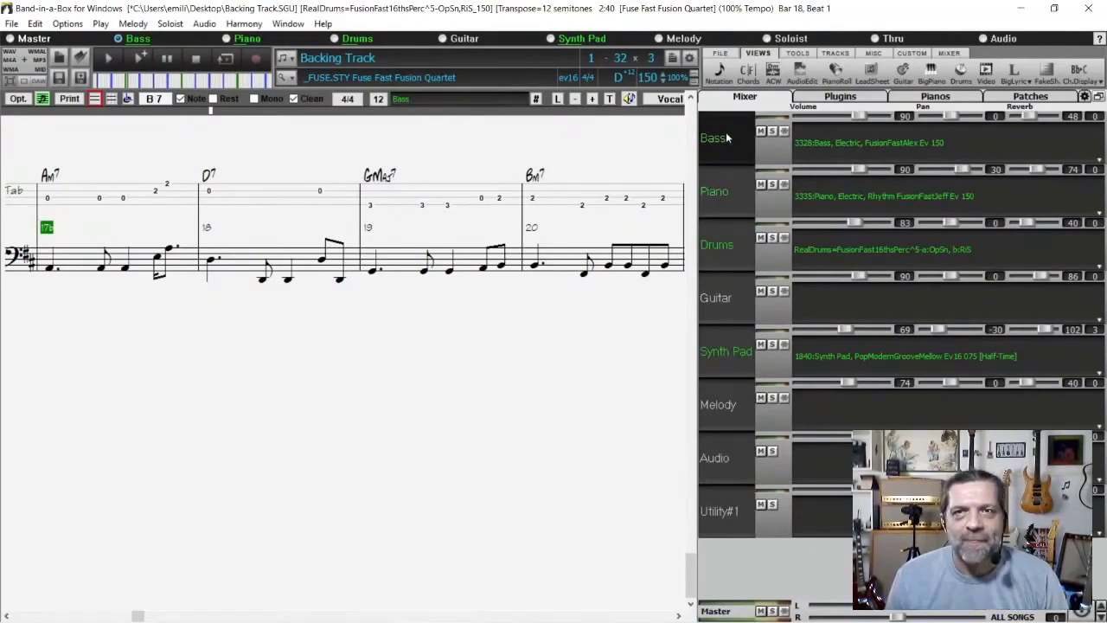
# - Show the Bass track's audio waveform and mark a short region within bar 3
pyautogui.click(801, 76)
pyautogui.moveTo(384, 362); pyautogui.dragTo(491, 370)
pyautogui.click(481, 370)
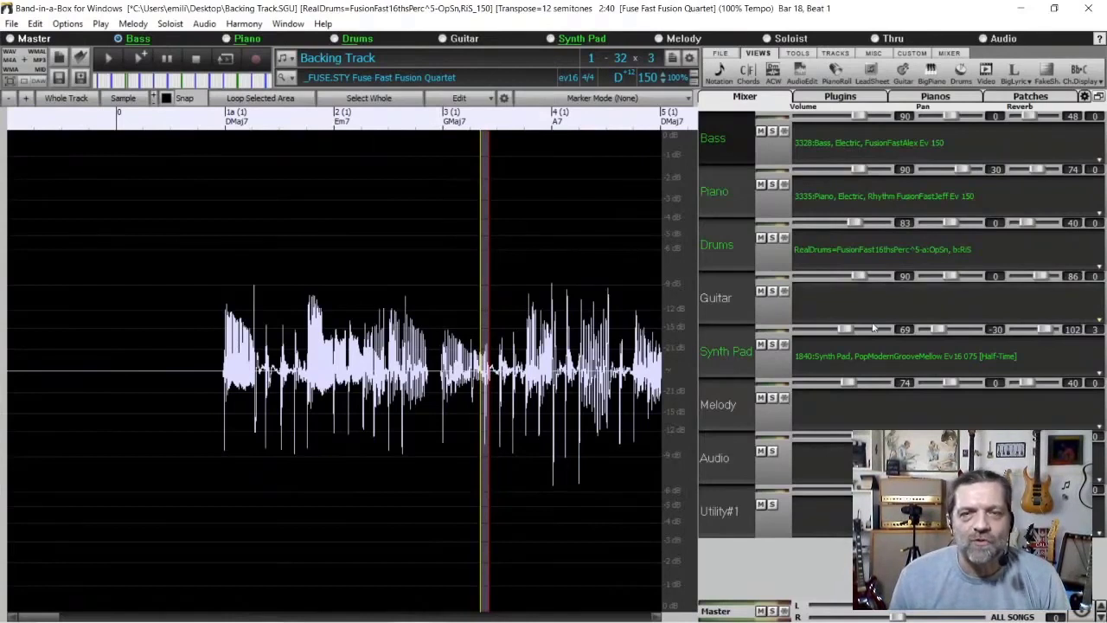
# - Clear the marked waveform region, return to the chord sheet and save the song
pyautogui.click(543, 208)
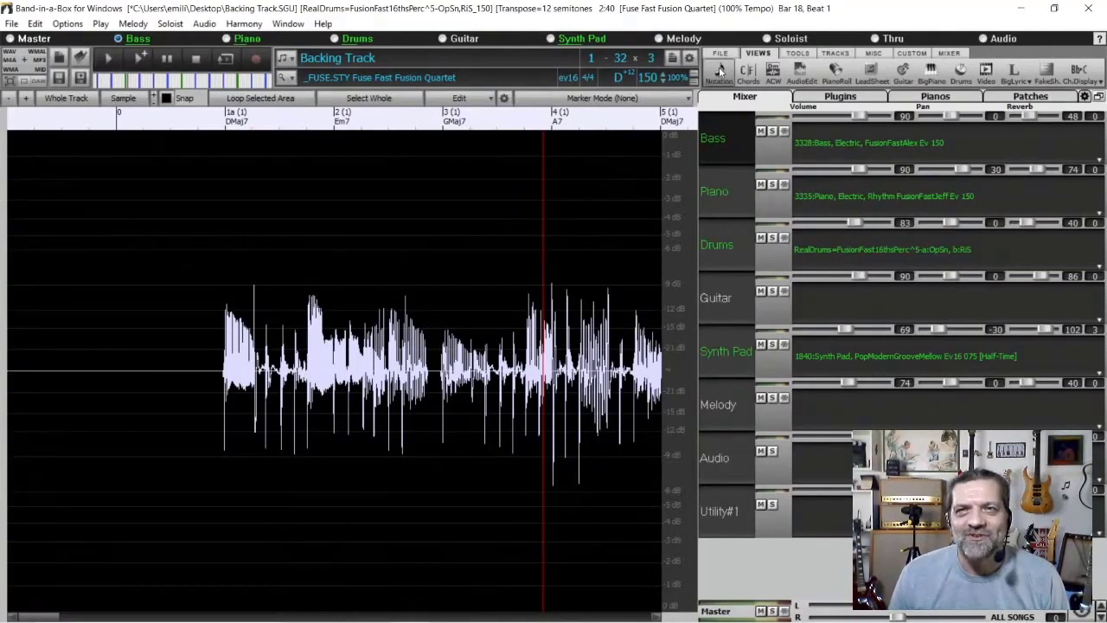
pyautogui.click(748, 69)
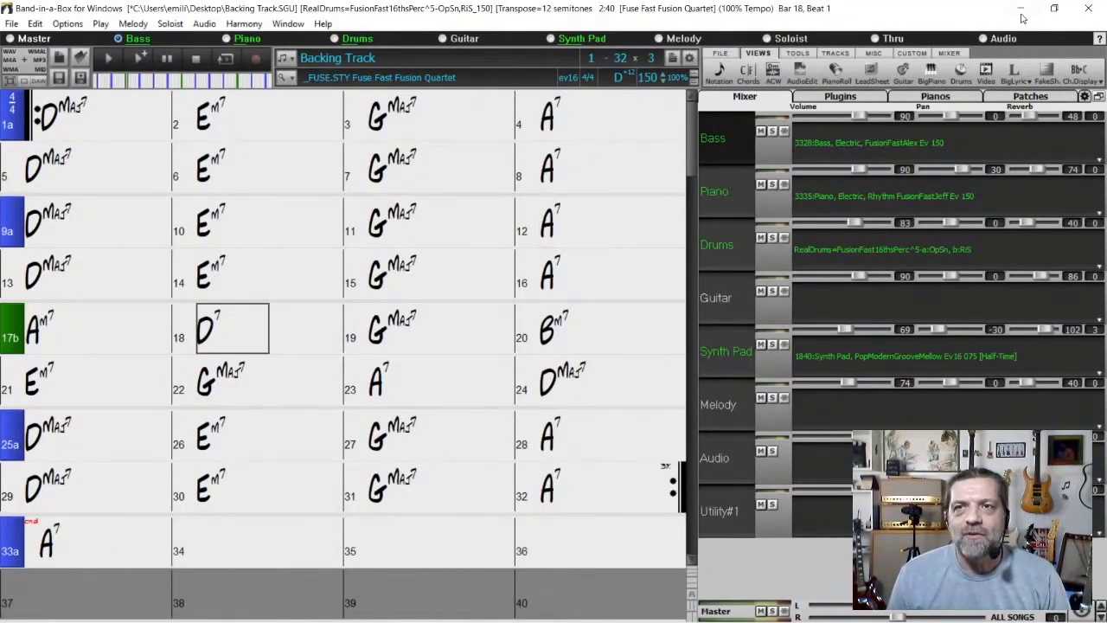
pyautogui.click(57, 79)
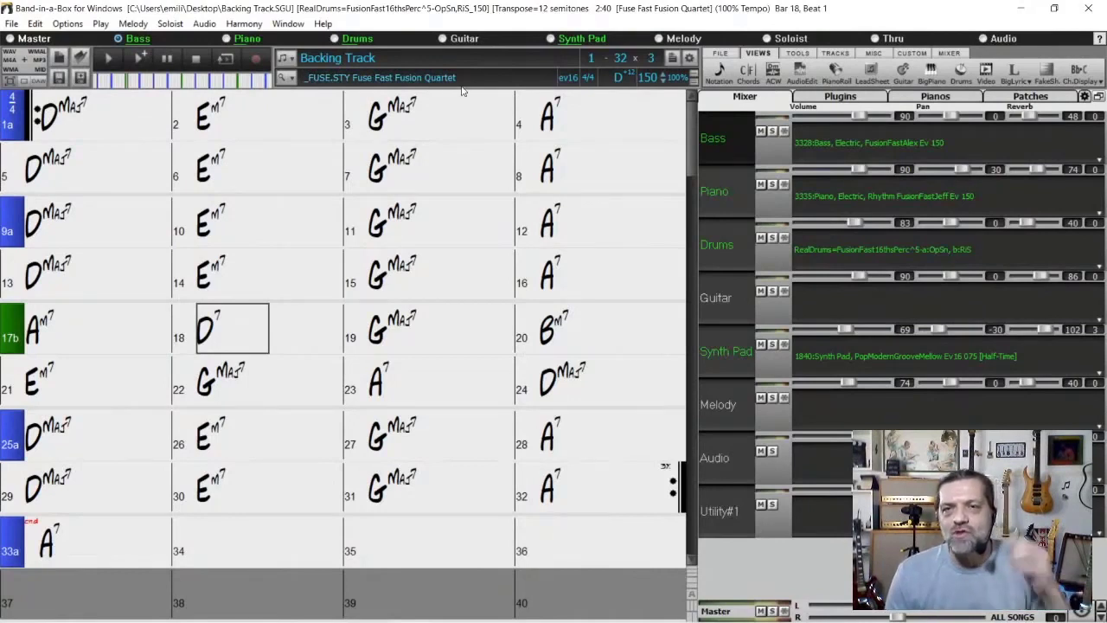
# - Launch REAPER from the desktop and close the standalone Band-in-a-Box program
pyautogui.click(1021, 11)
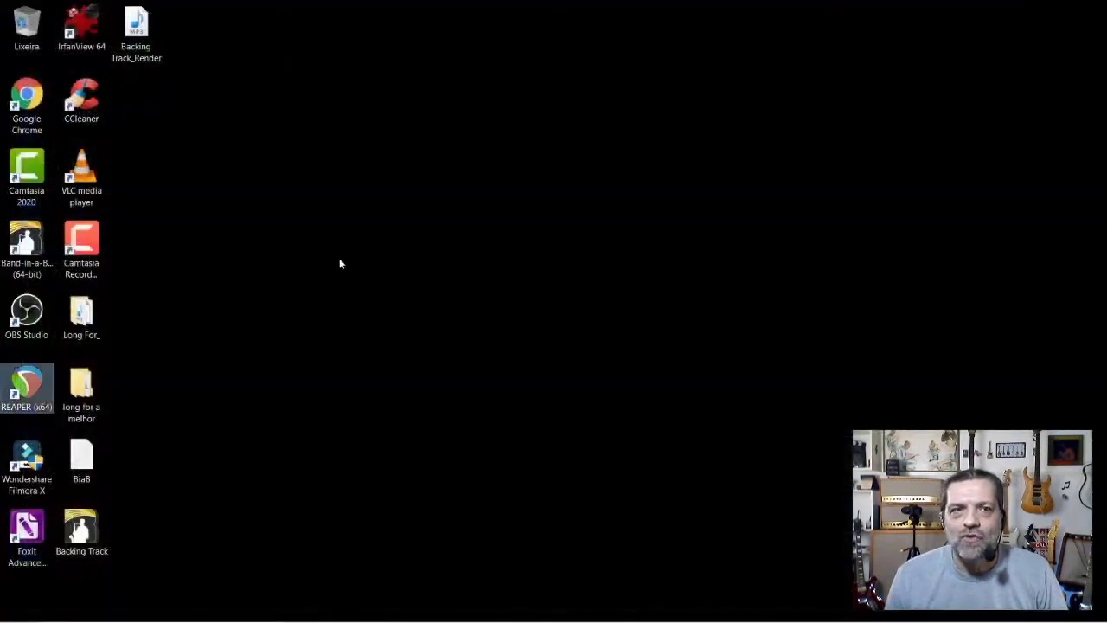
pyautogui.doubleClick(26, 387)
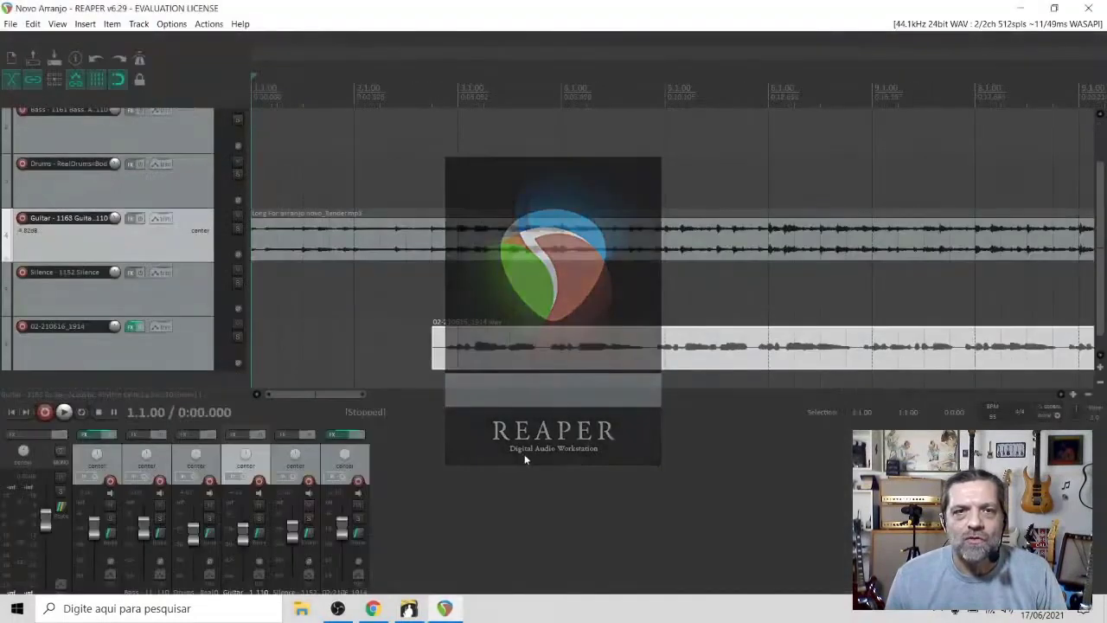
pyautogui.click(407, 609)
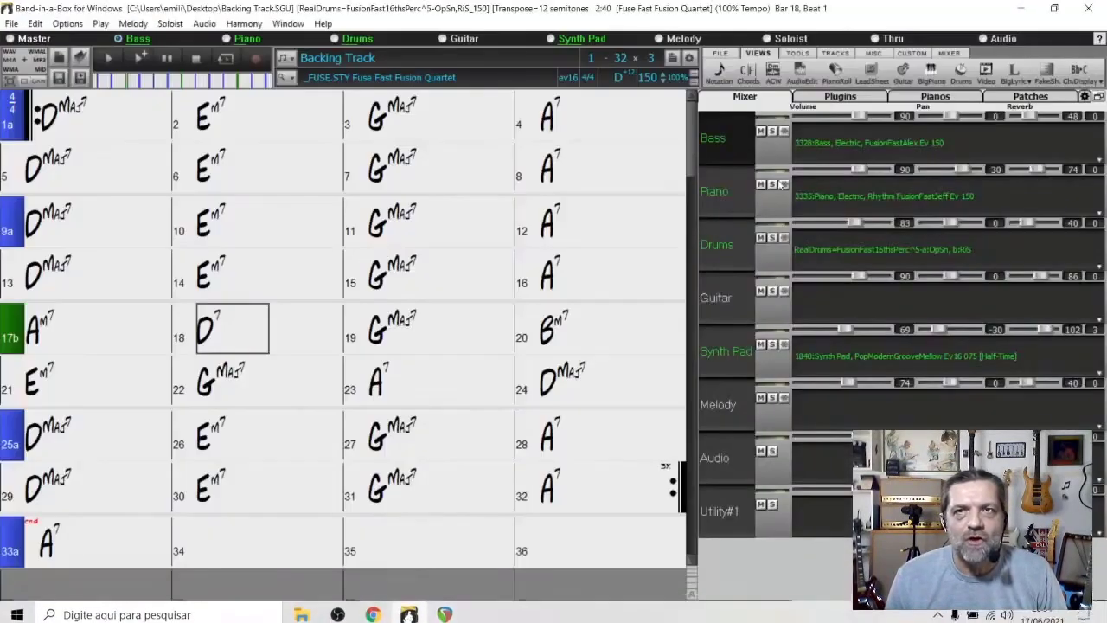
pyautogui.click(1090, 8)
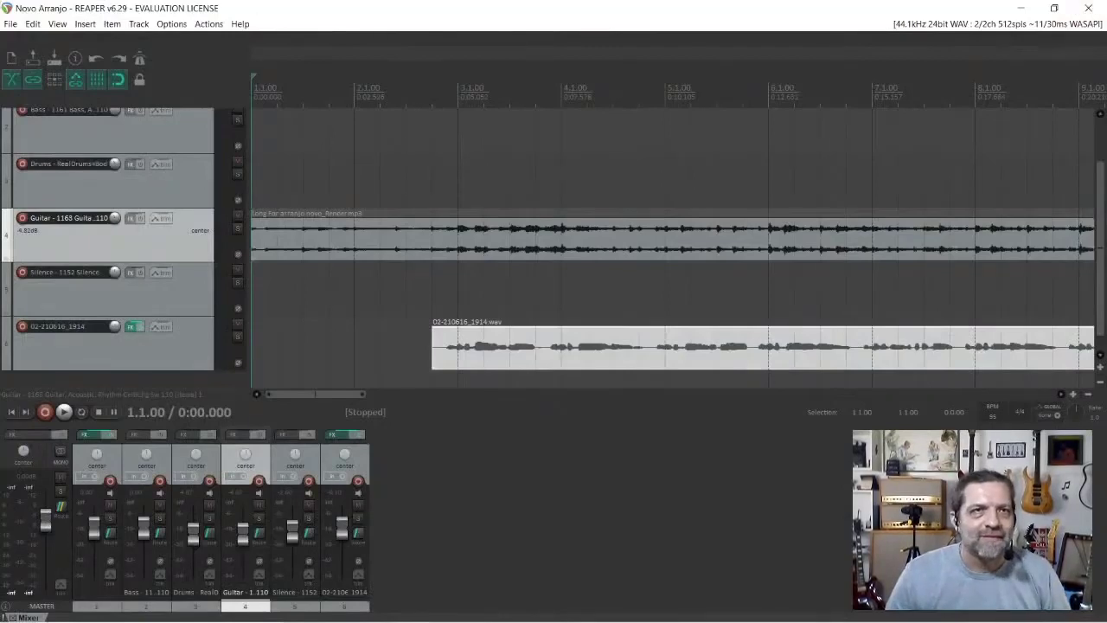
# - Close the Novo Arranjo project and insert the Band-in-a-Box DAW VST3 Plugin on a new track, filtering all plugins by "band"
pyautogui.click(10, 23)
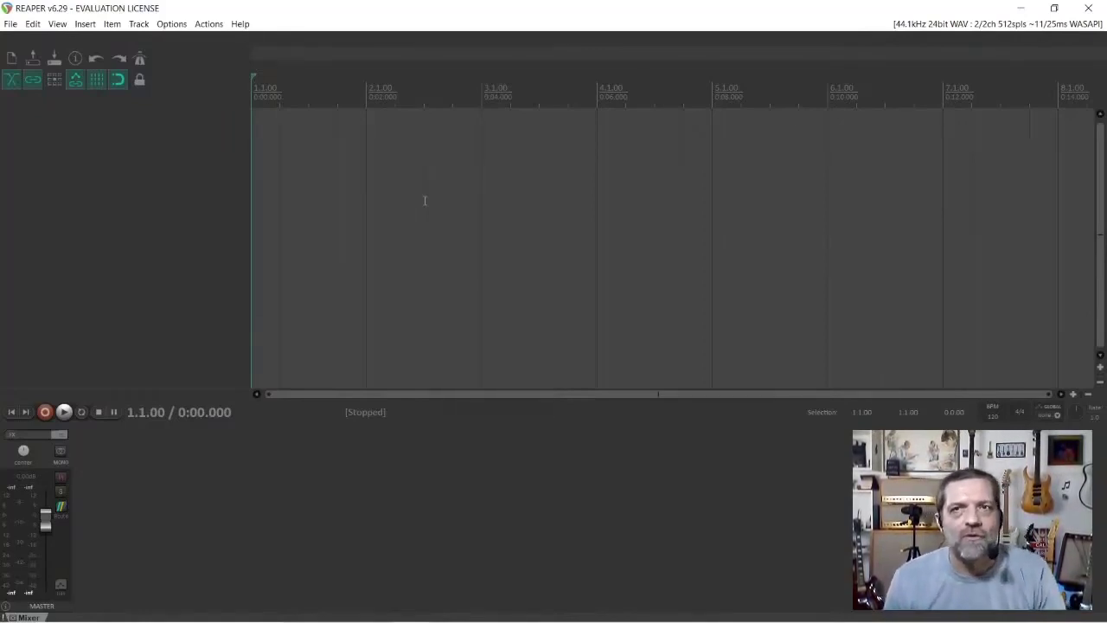
pyautogui.doubleClick(107, 135)
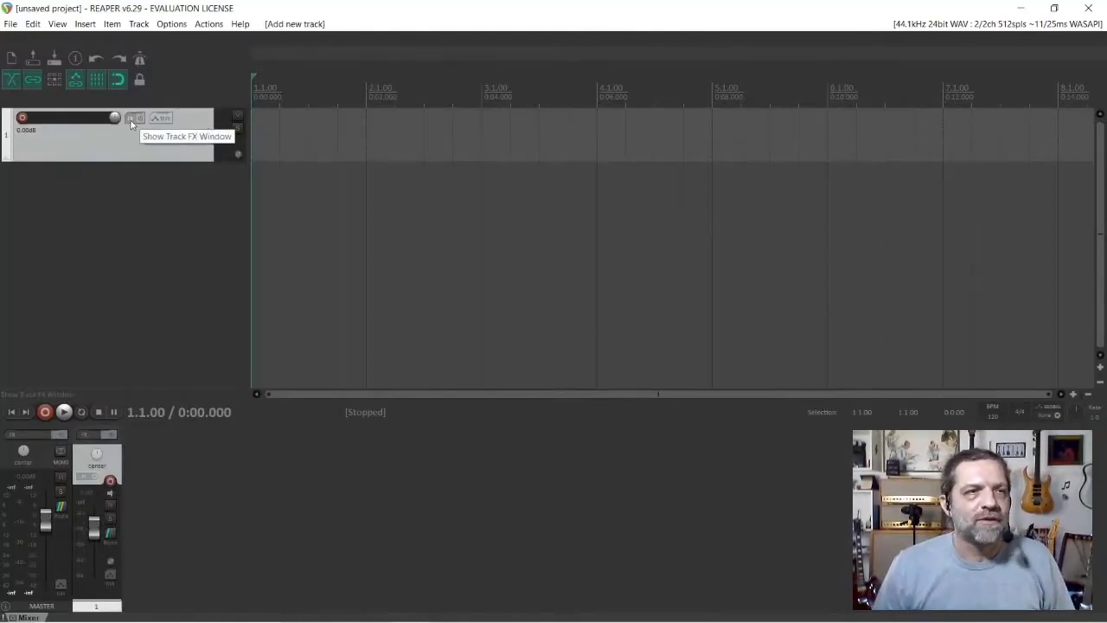
pyautogui.click(130, 119)
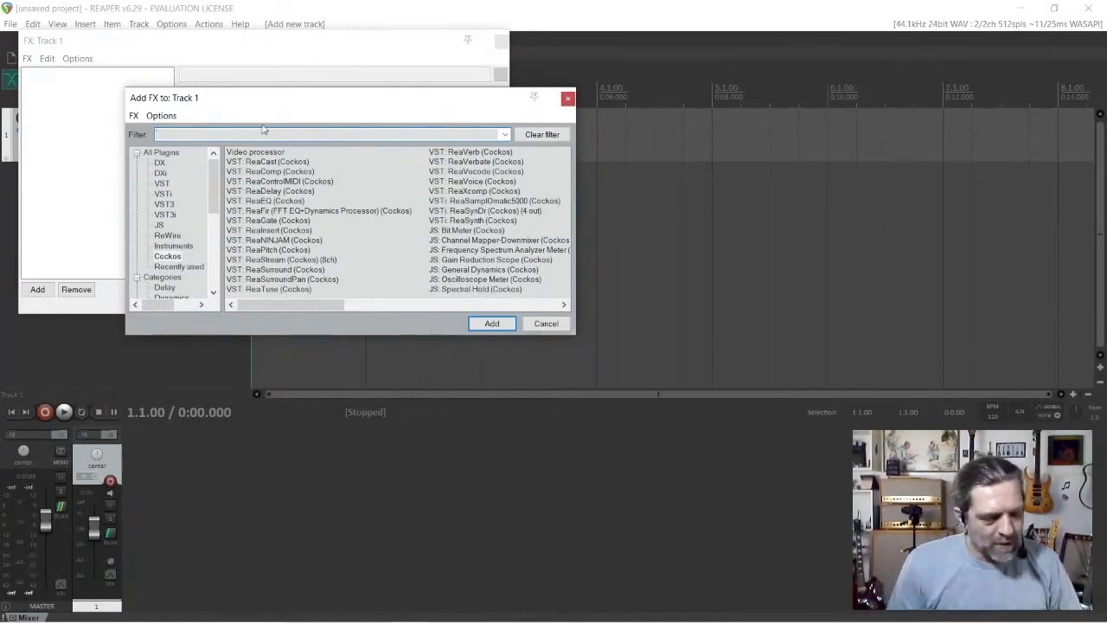
pyautogui.write('band')
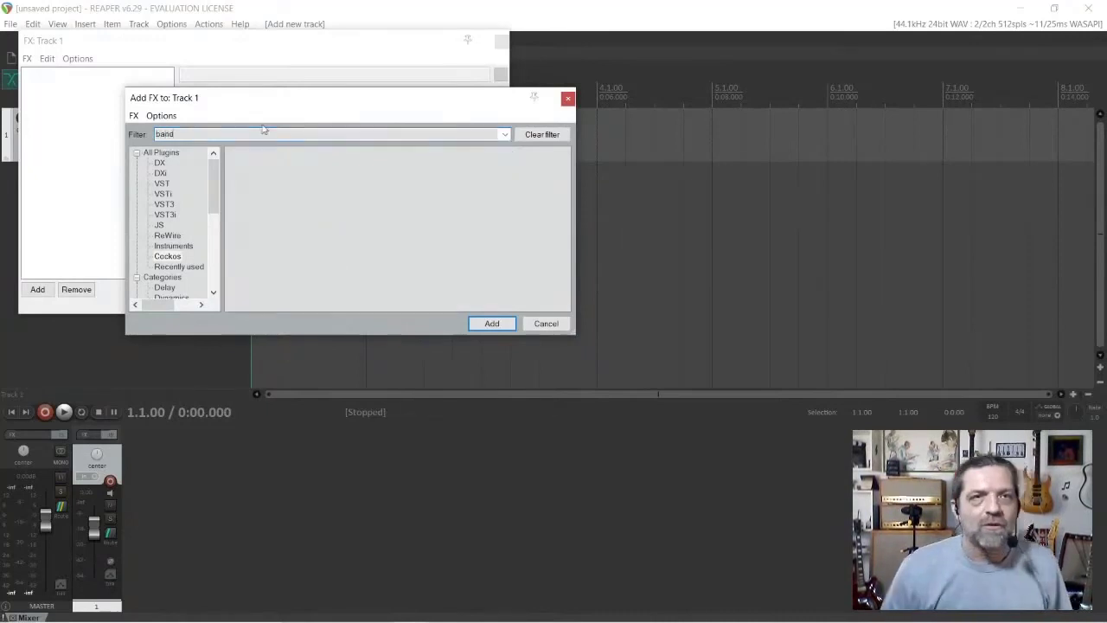
pyautogui.click(161, 152)
pyautogui.click(359, 154)
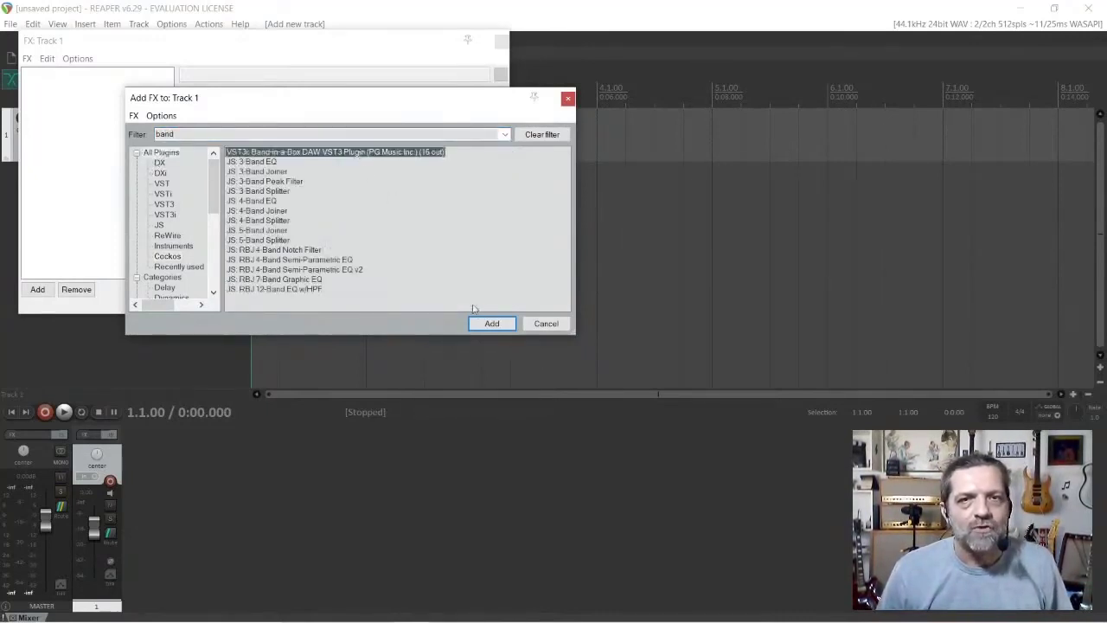
pyautogui.click(491, 324)
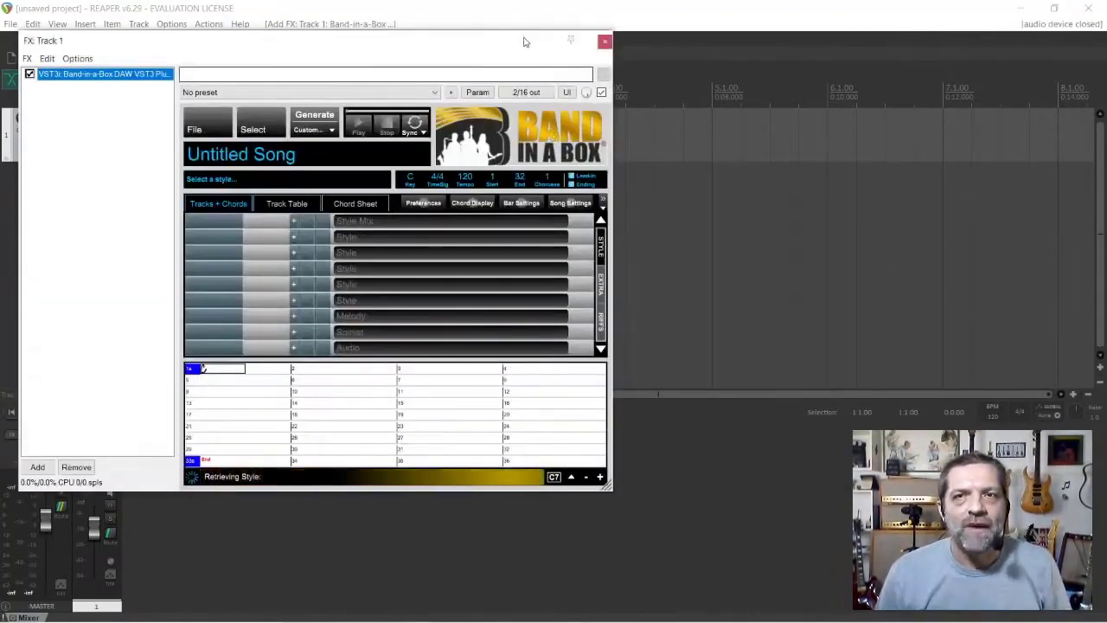
# - Float the Band-in-a-Box plugin in its own window, close the track's FX chain window and reposition the plugin over the arrangement
pyautogui.moveTo(521, 40); pyautogui.dragTo(960, 142)
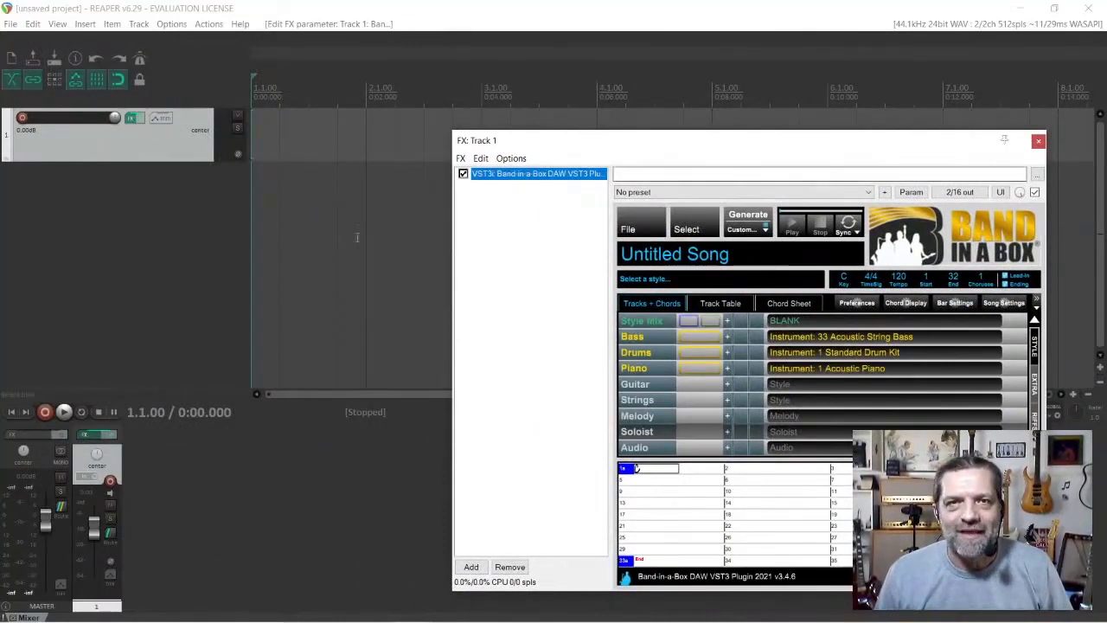
pyautogui.click(461, 158)
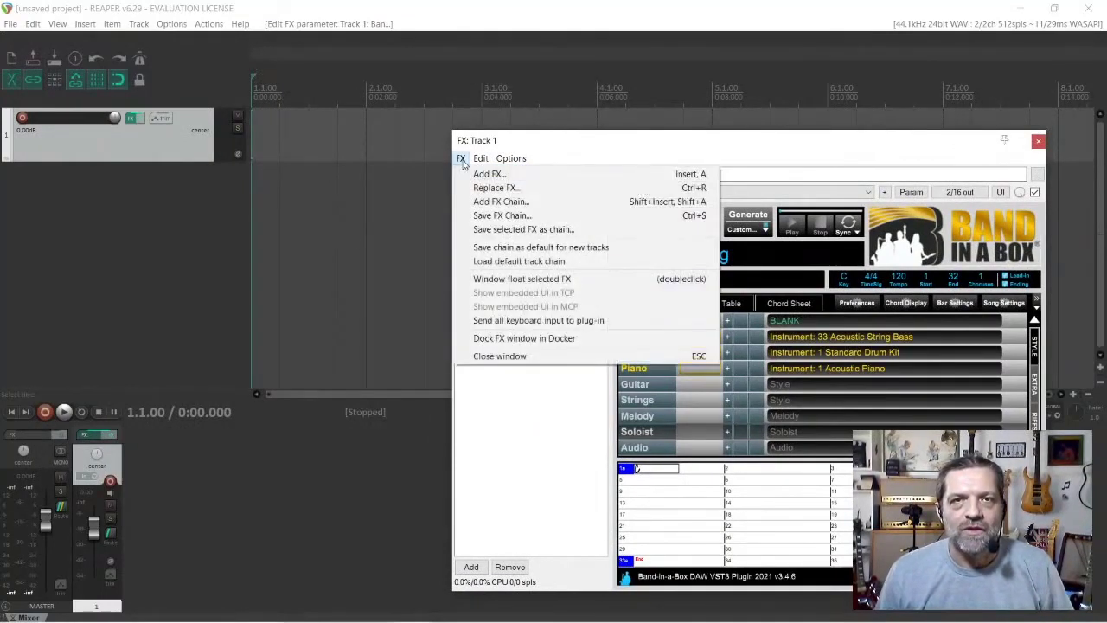
pyautogui.click(501, 279)
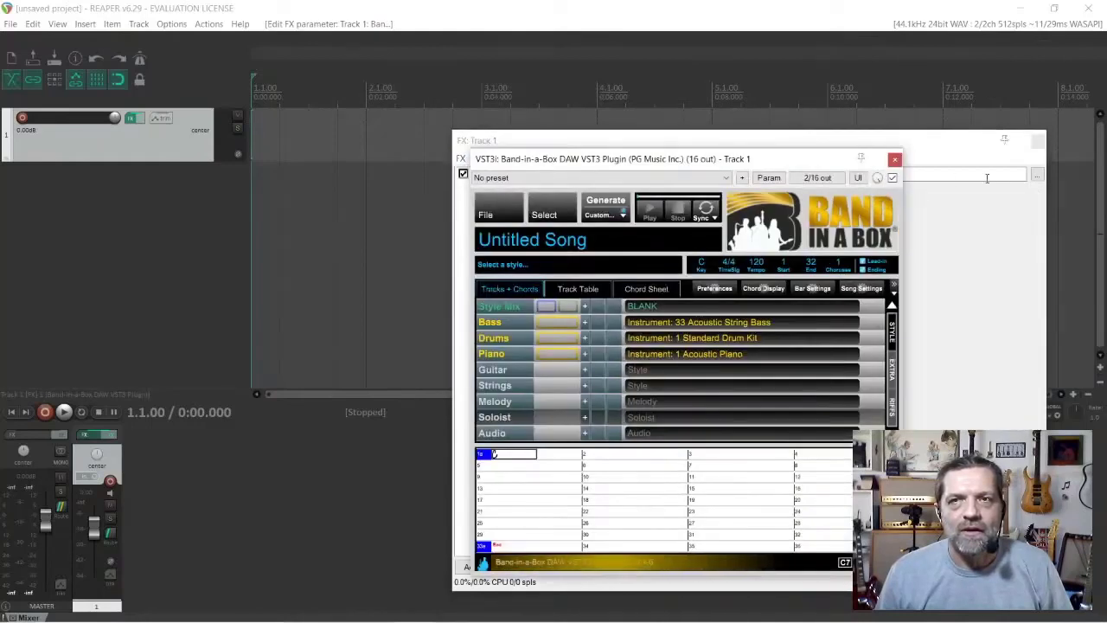
pyautogui.click(1037, 141)
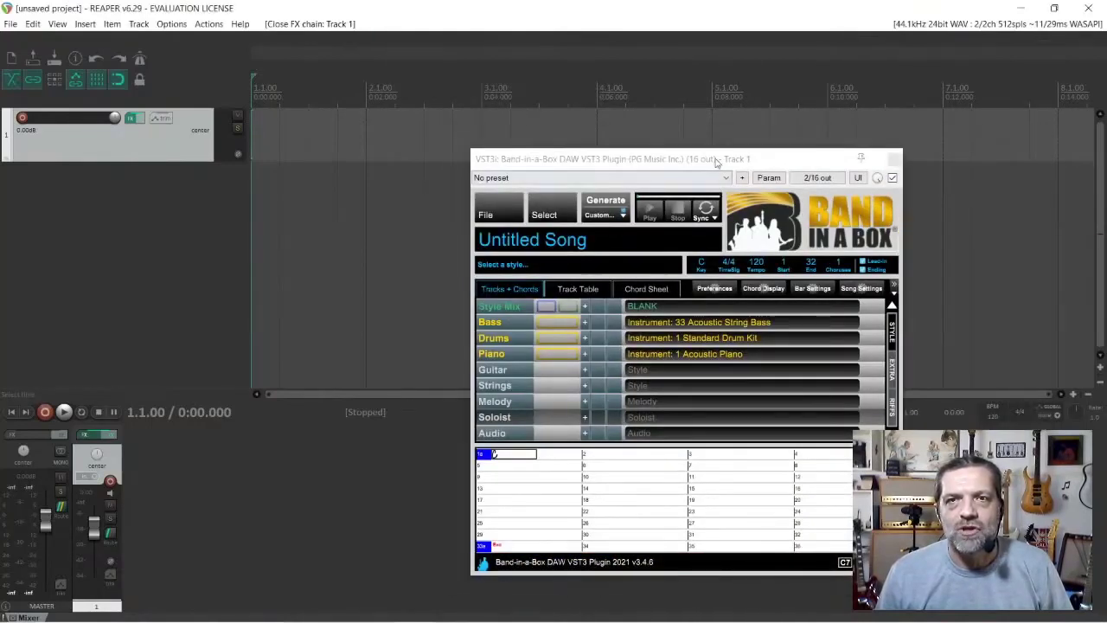
pyautogui.moveTo(717, 160); pyautogui.dragTo(909, 161)
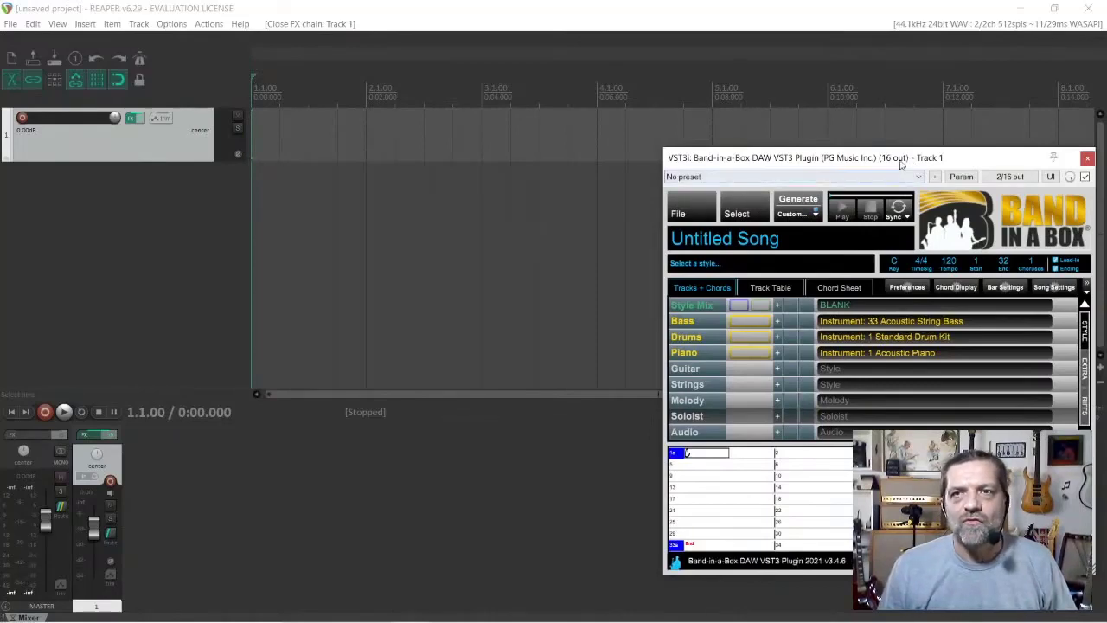
pyautogui.moveTo(902, 163); pyautogui.dragTo(656, 192)
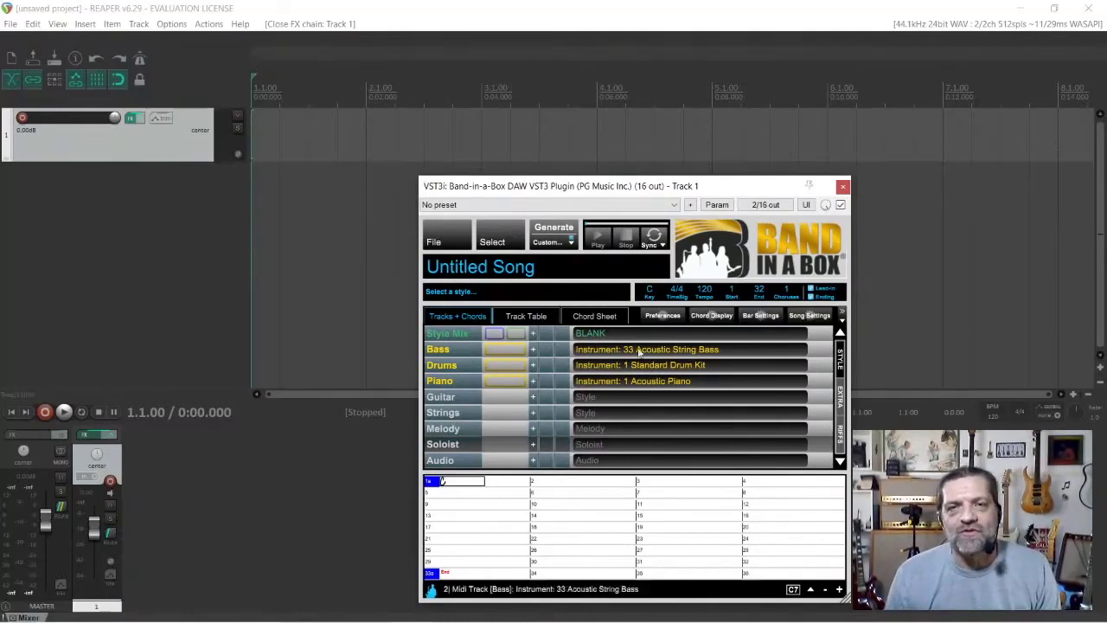
# - View the plugin's track table alone and chord sheet alone, and return to the combined tracks and chords view
pyautogui.click(530, 318)
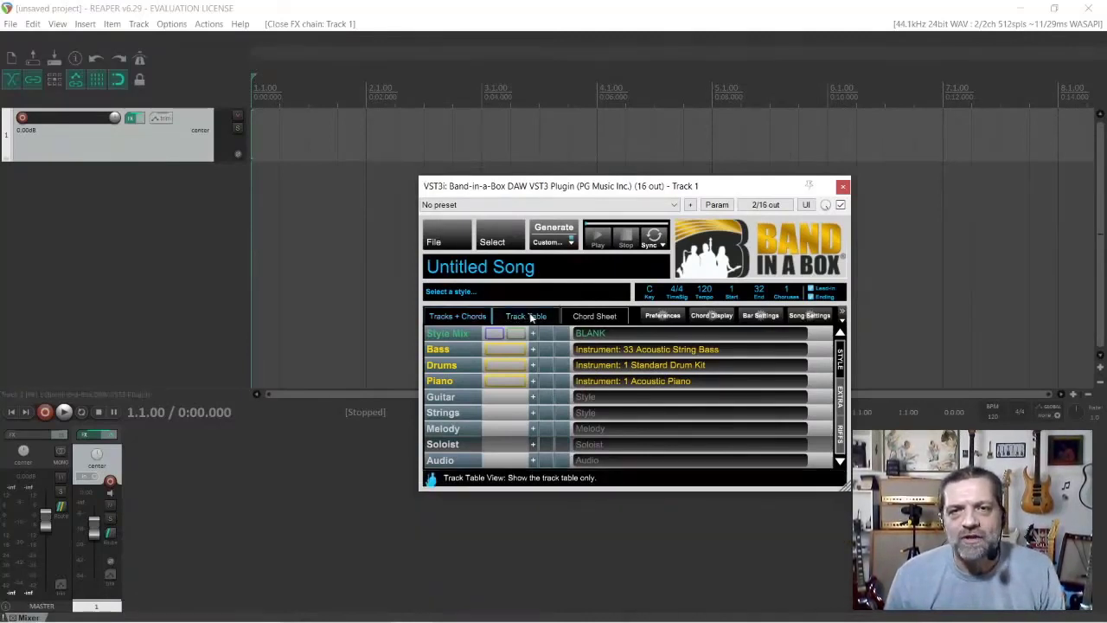
pyautogui.click(577, 319)
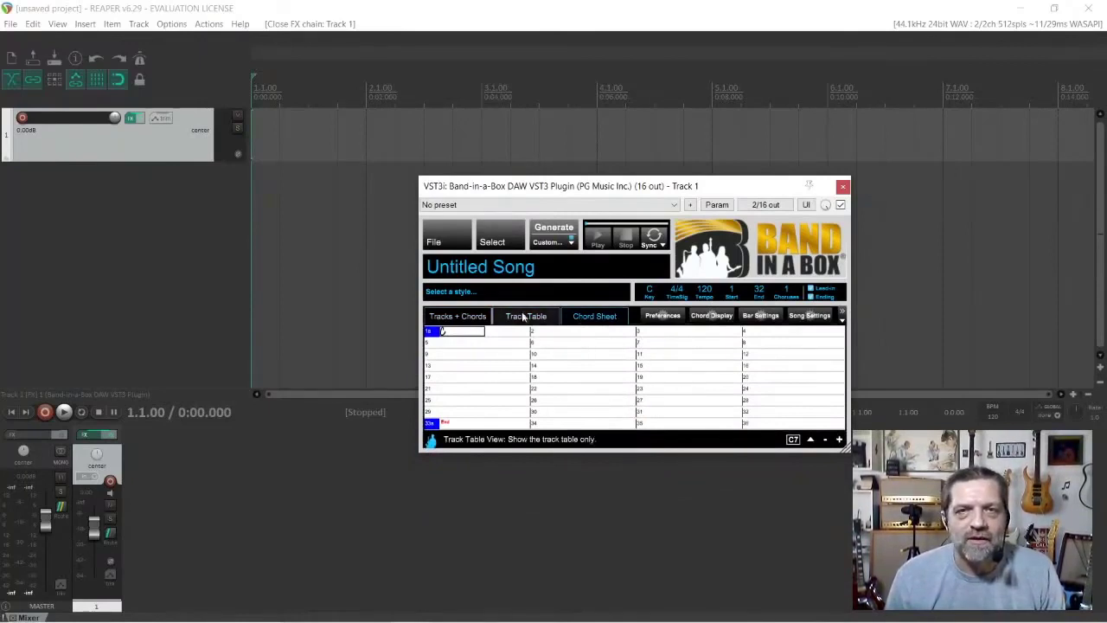
pyautogui.click(468, 320)
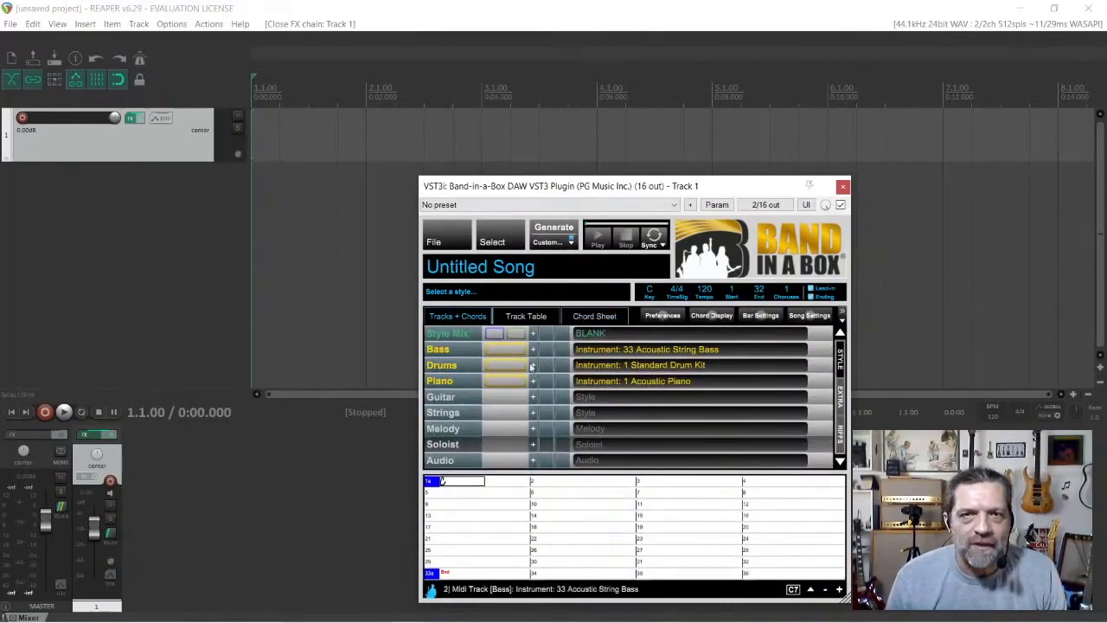
# - Open the Backing Track song from the desktop folder in the Band-in-a-Box plugin
pyautogui.click(441, 241)
pyautogui.click(476, 276)
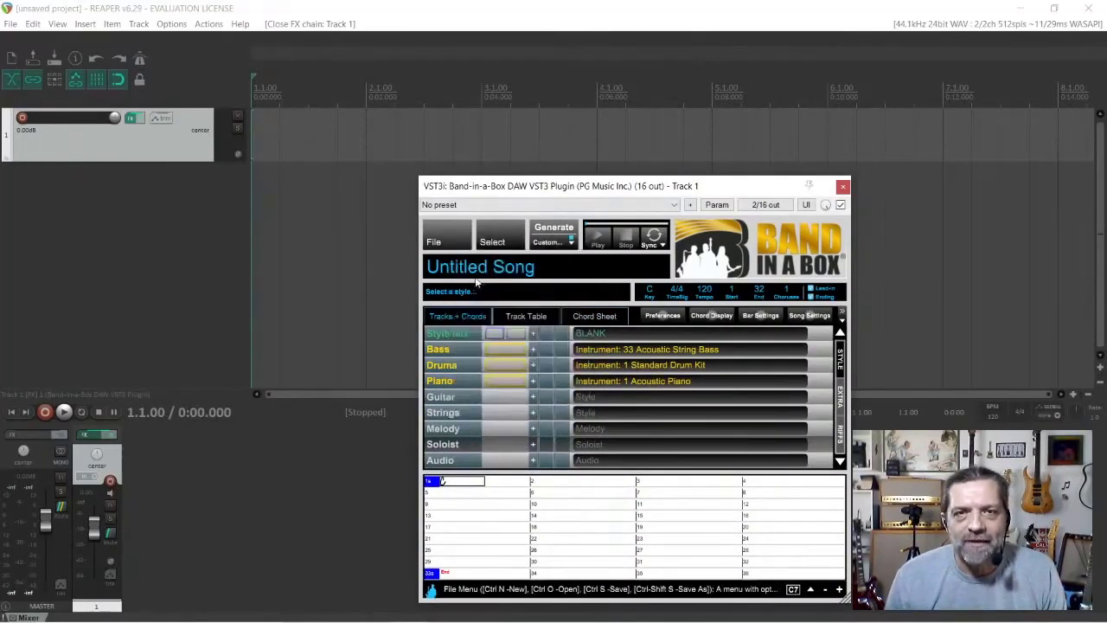
pyautogui.click(629, 467)
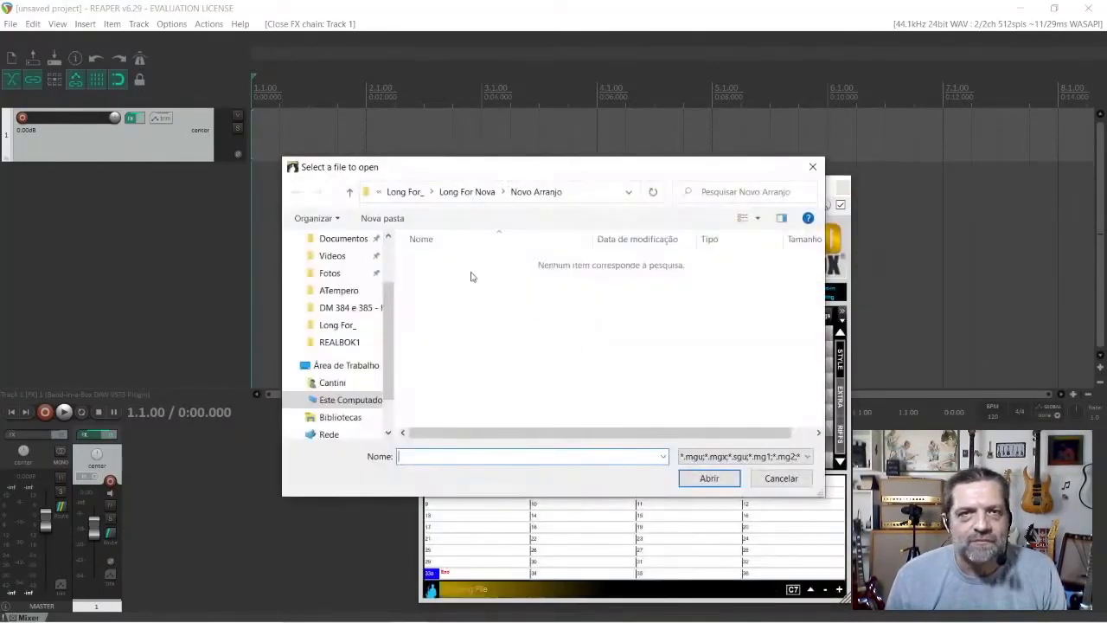
pyautogui.scroll(2, 368, 264)
pyautogui.click(368, 264)
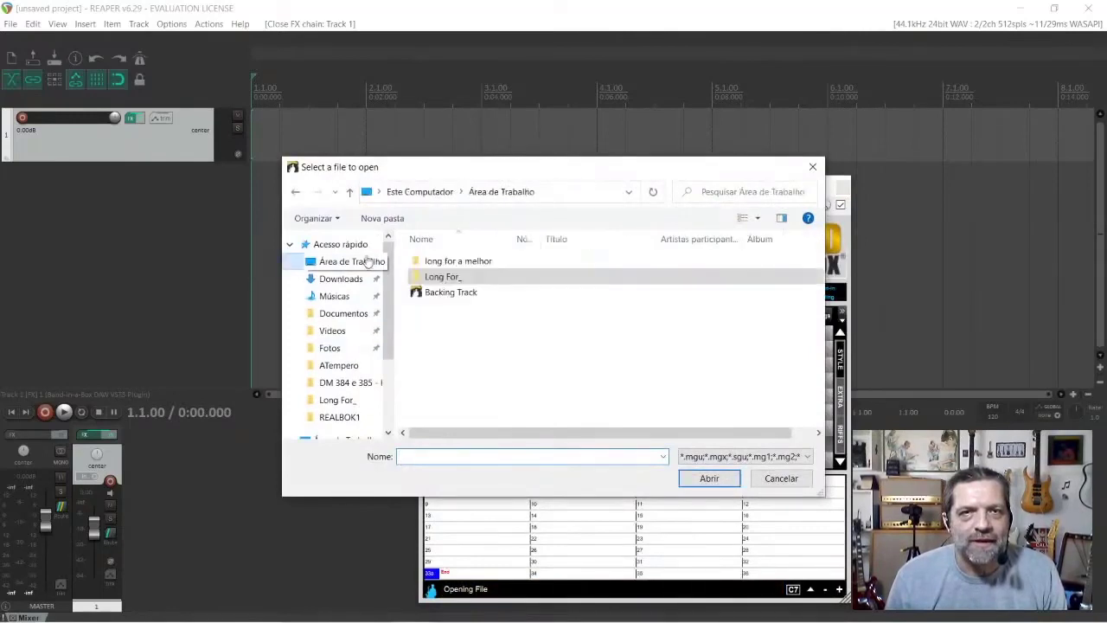
pyautogui.click(447, 295)
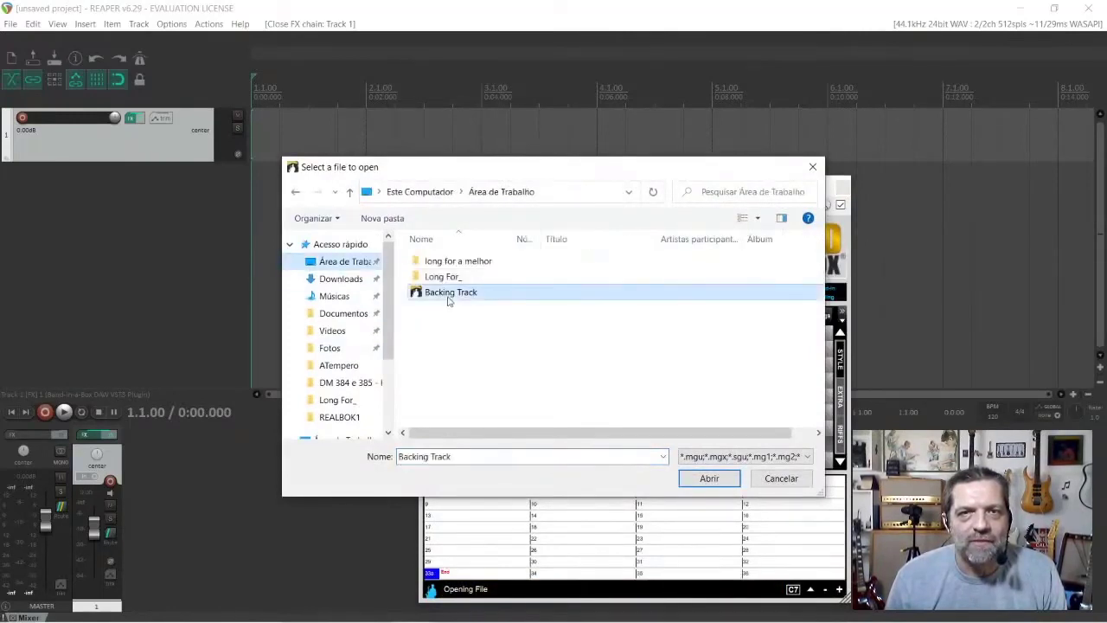
pyautogui.click(709, 480)
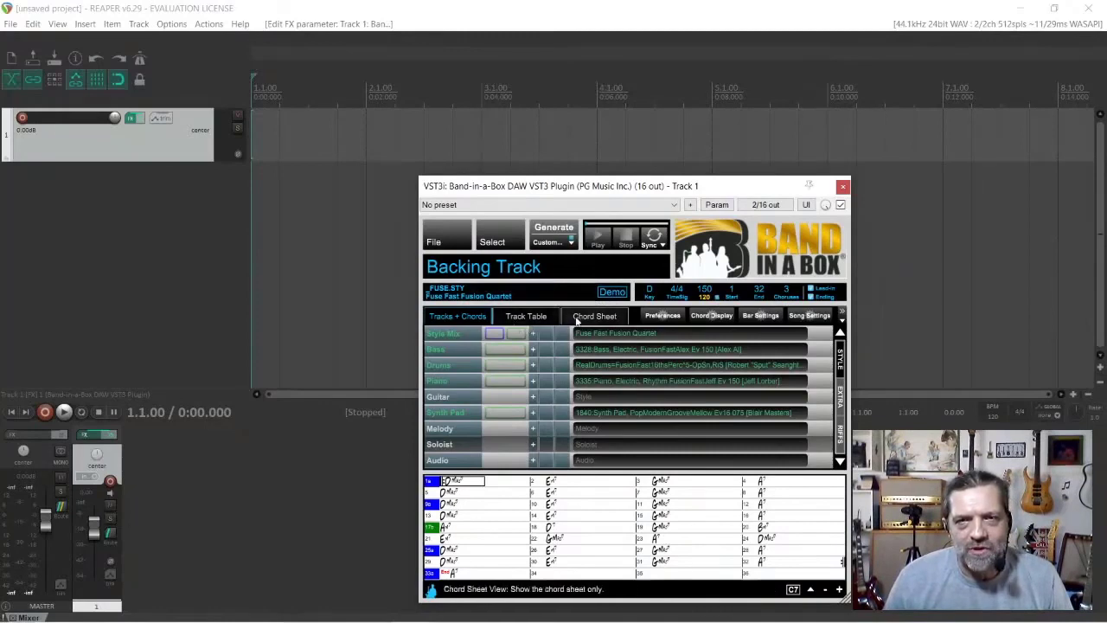
# - Show only the chord sheet, enlarge the plugin window vertically and select chord cells in several bars, ending on bar 10
pyautogui.click(580, 316)
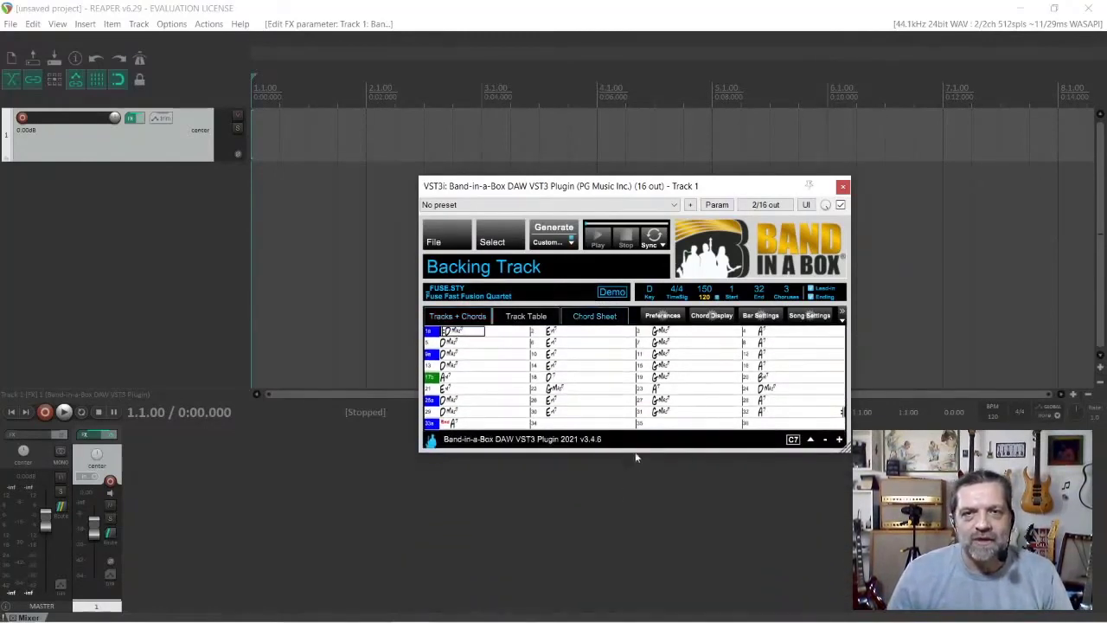
pyautogui.moveTo(636, 455); pyautogui.dragTo(649, 562)
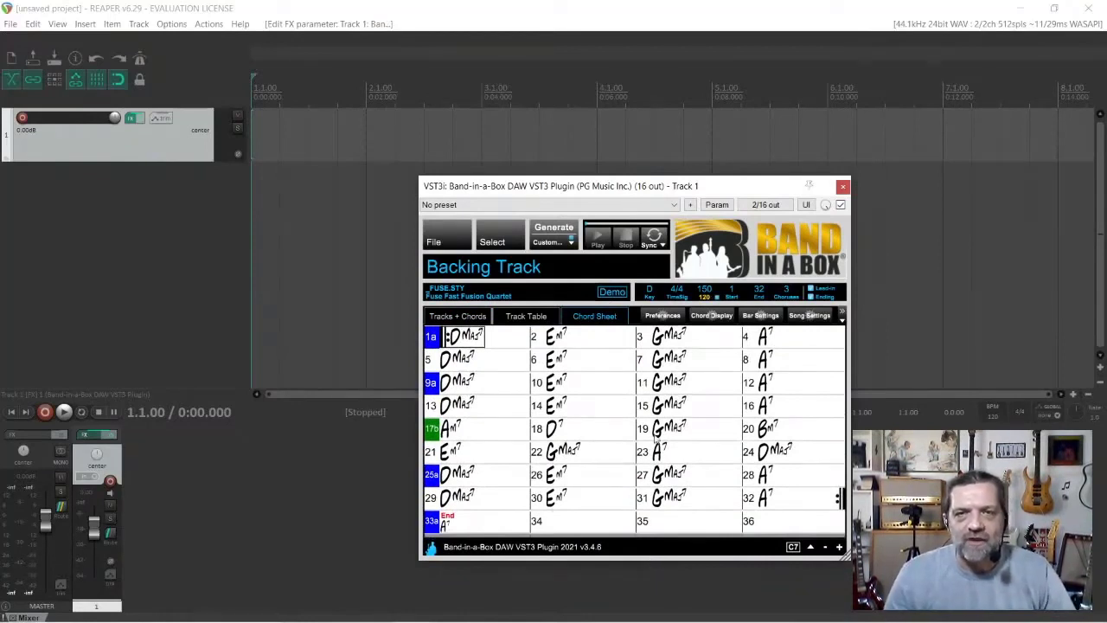
pyautogui.click(588, 342)
pyautogui.click(689, 348)
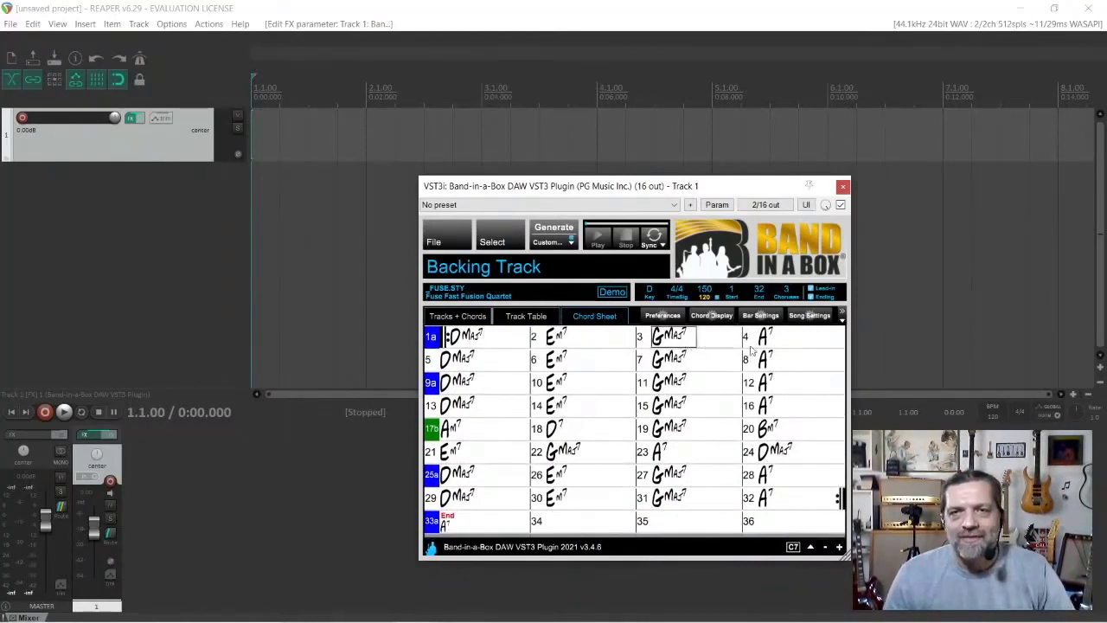
pyautogui.click(804, 356)
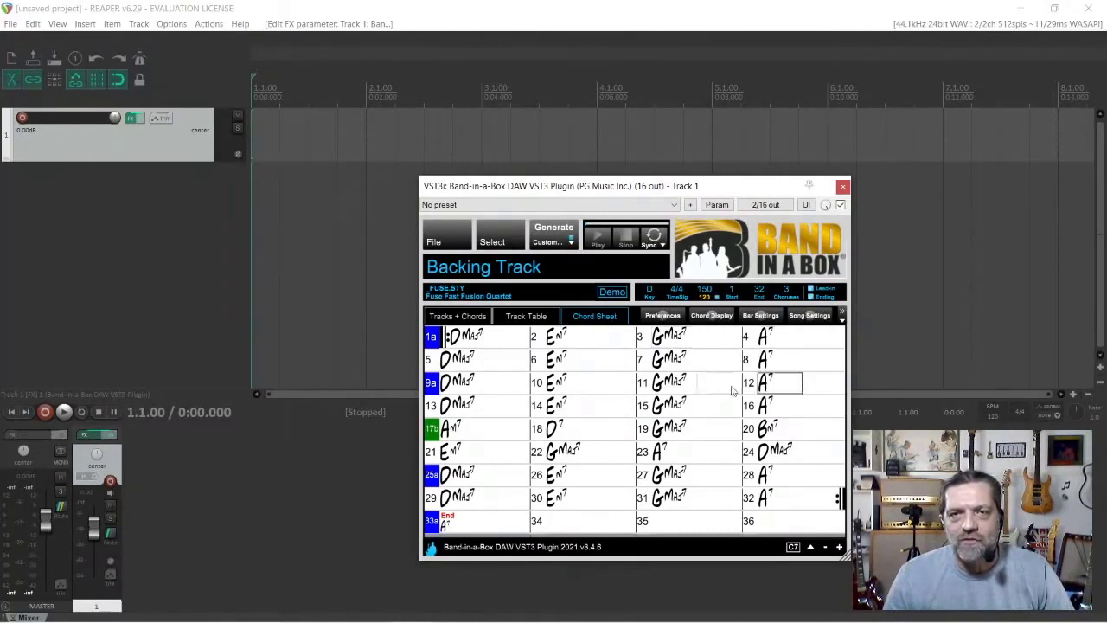
pyautogui.click(581, 388)
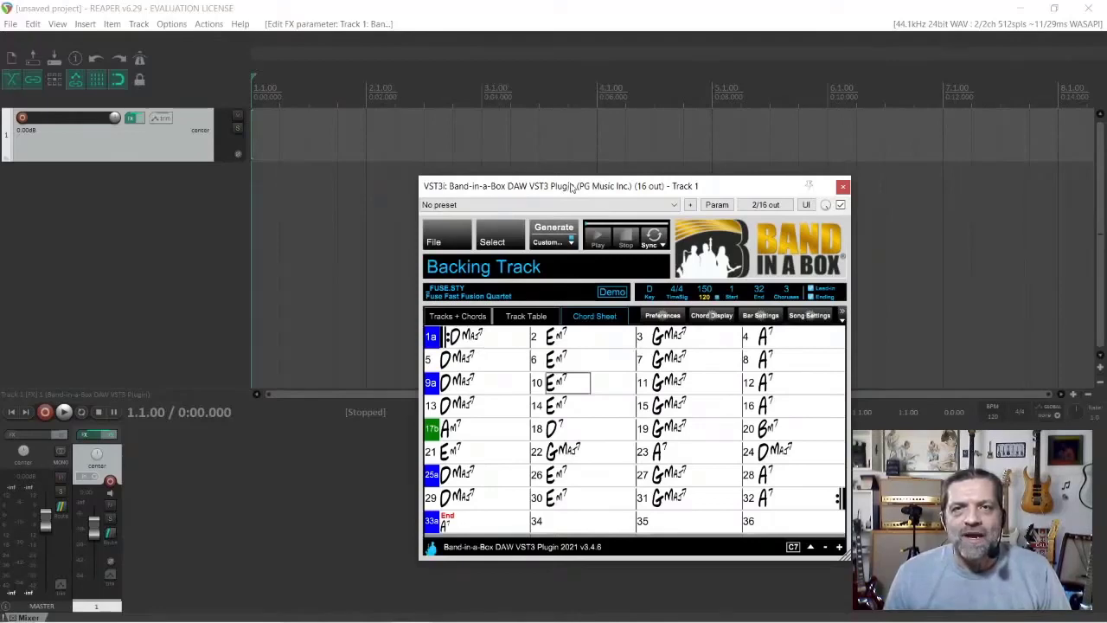
# - Reposition the plugin window over the arrangement and select the chord cell of bar 7
pyautogui.moveTo(572, 187); pyautogui.dragTo(709, 230)
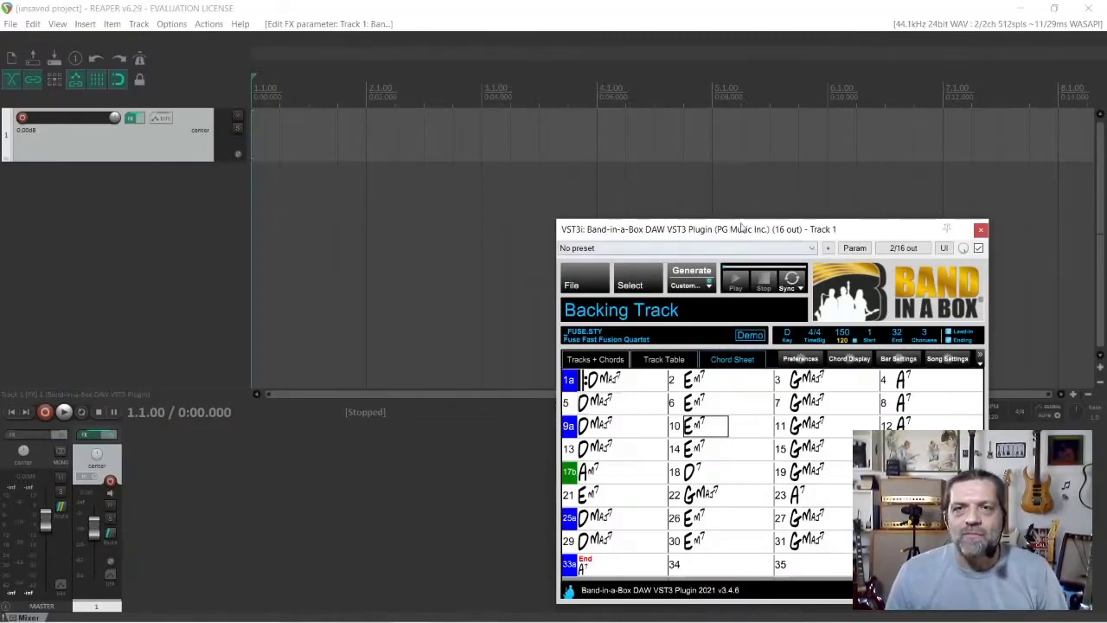
pyautogui.moveTo(740, 242); pyautogui.dragTo(664, 226)
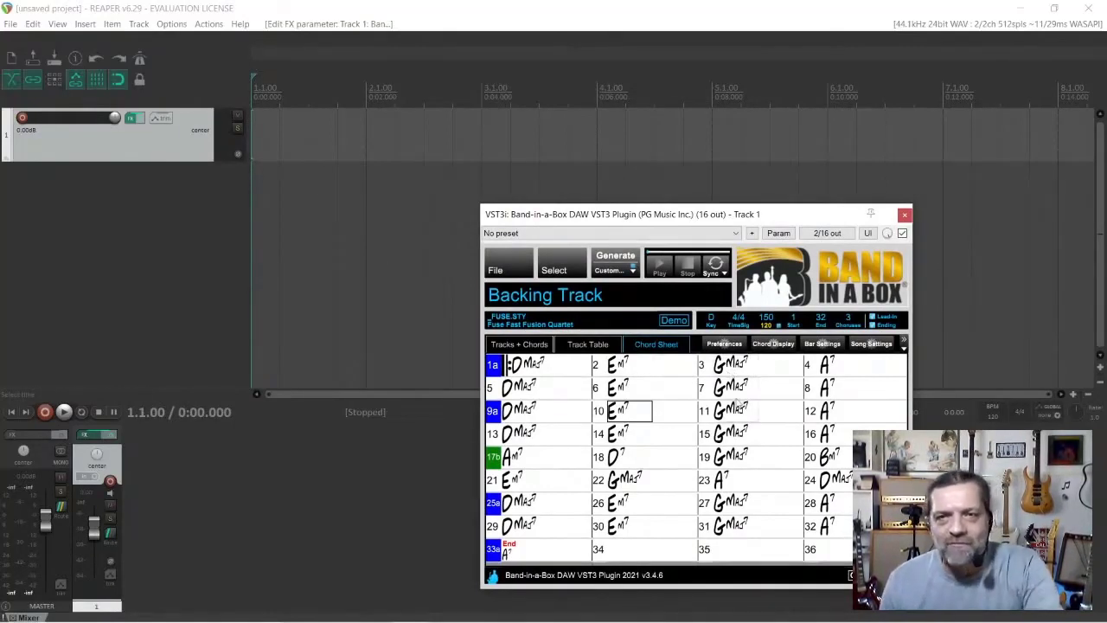
pyautogui.click(734, 388)
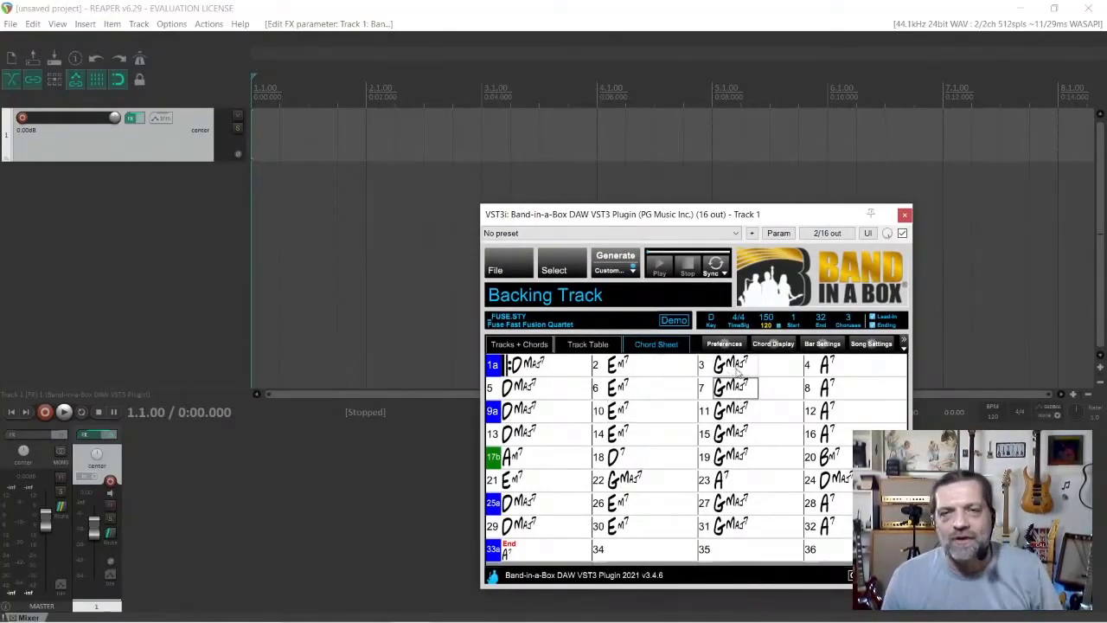
# - Change the chord of bar 7 in the plugin's chord sheet to Gm7
pyautogui.write('G')
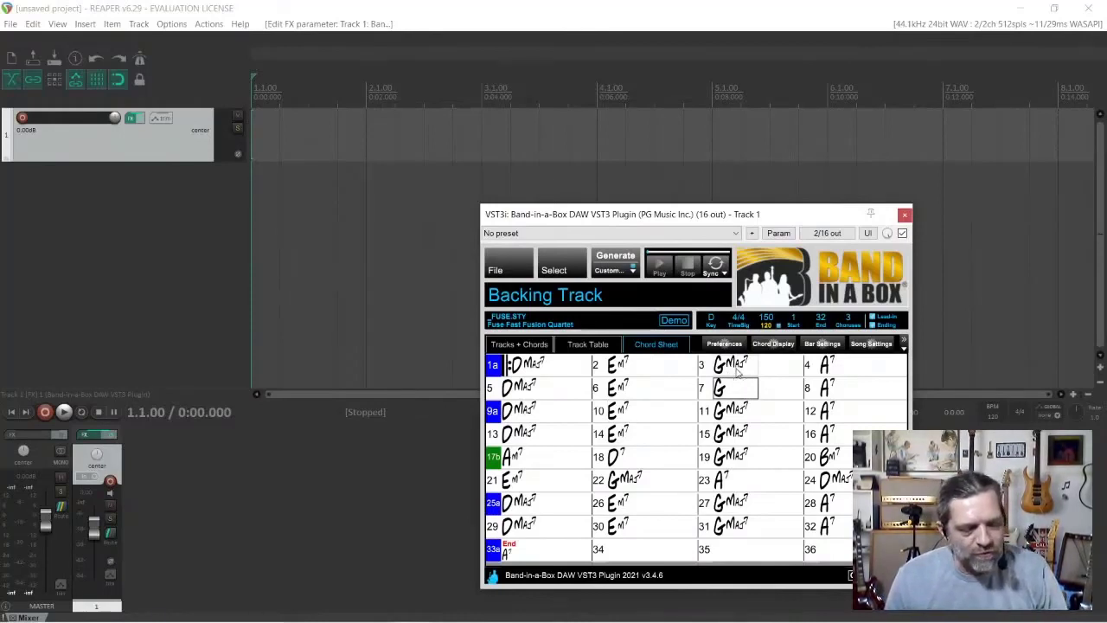
pyautogui.write('m7')
pyautogui.click(736, 367)
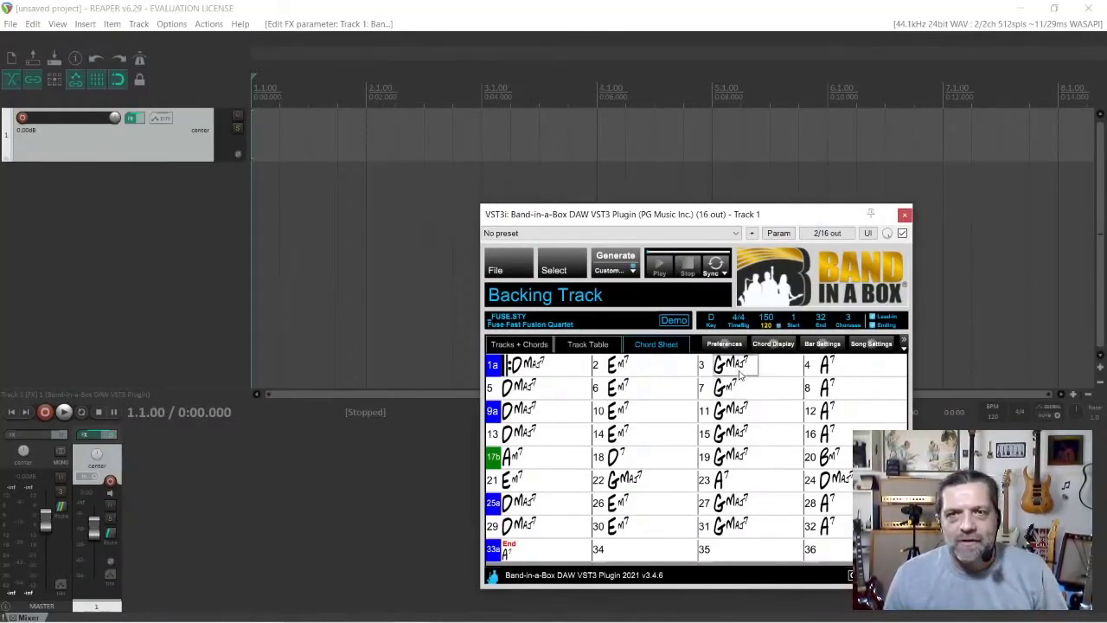
pyautogui.click(732, 394)
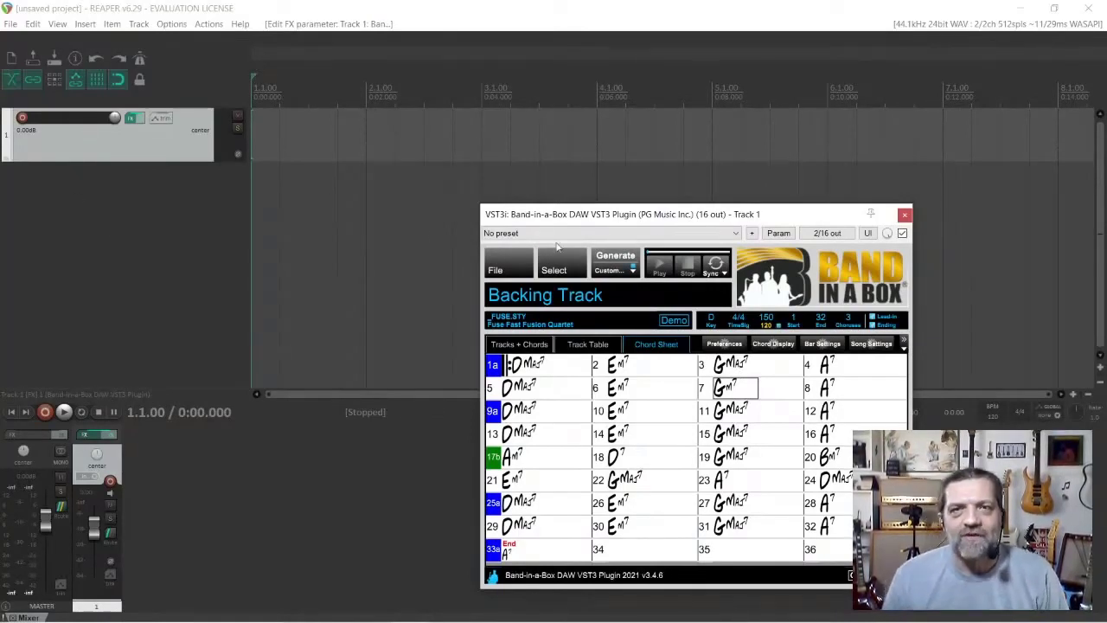
# - Reposition the plugin window and set the chord of bar 7 back to GMaj7
pyautogui.moveTo(595, 219); pyautogui.dragTo(679, 235)
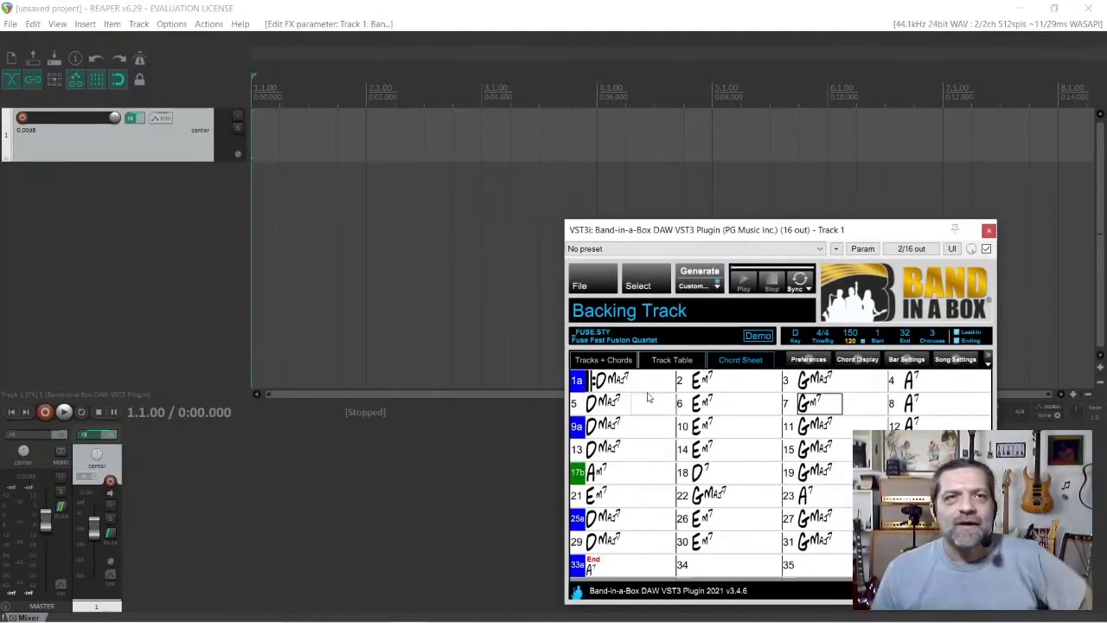
pyautogui.moveTo(891, 231); pyautogui.dragTo(959, 232)
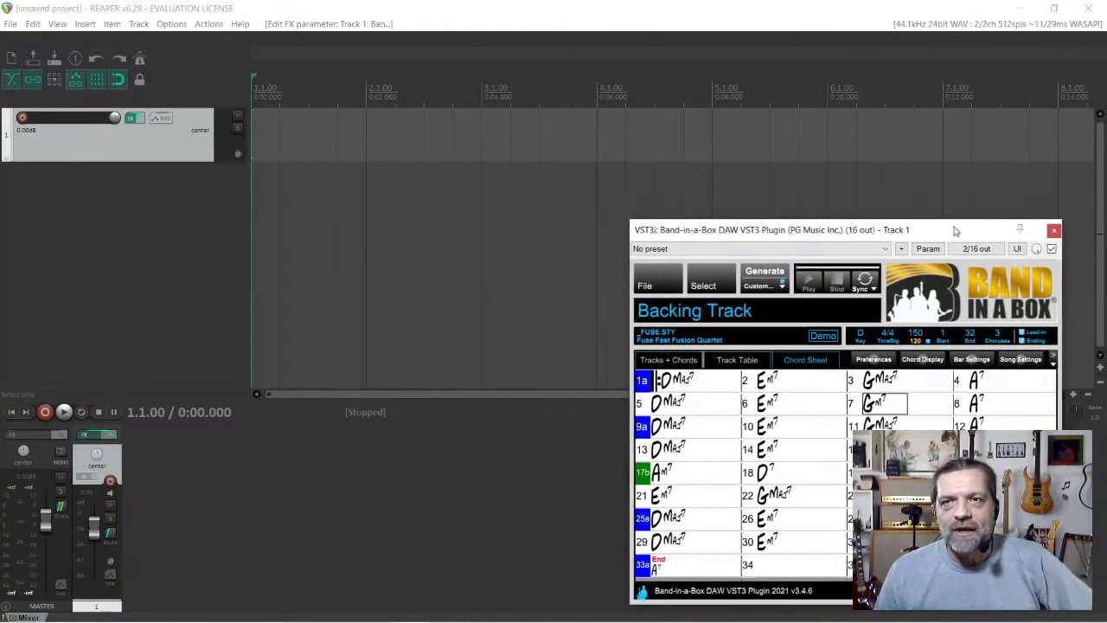
pyautogui.moveTo(785, 235); pyautogui.dragTo(759, 215)
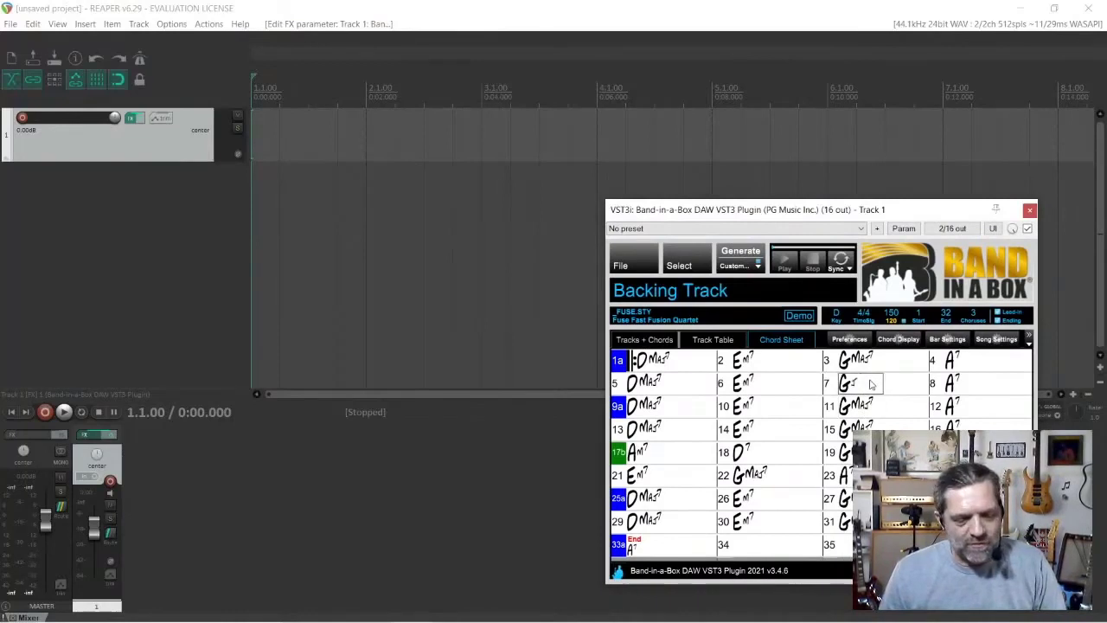
pyautogui.press('Return')
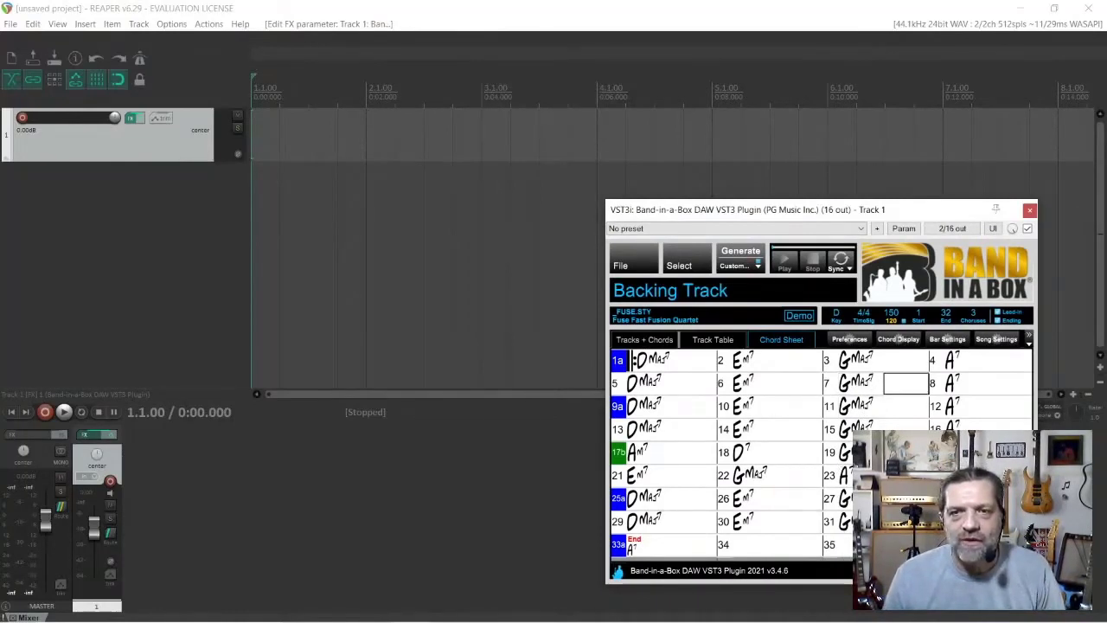
# - Generate the song's tracks in the plugin, setting the REAPER project tempo to 150 BPM while generation runs
pyautogui.click(746, 259)
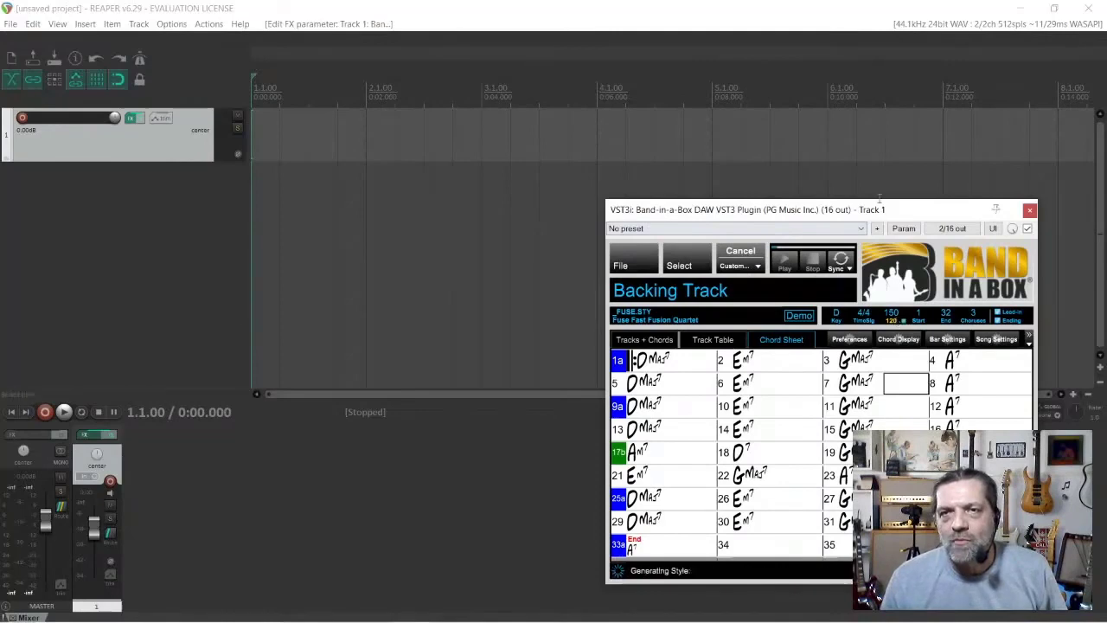
pyautogui.moveTo(890, 212); pyautogui.dragTo(753, 201)
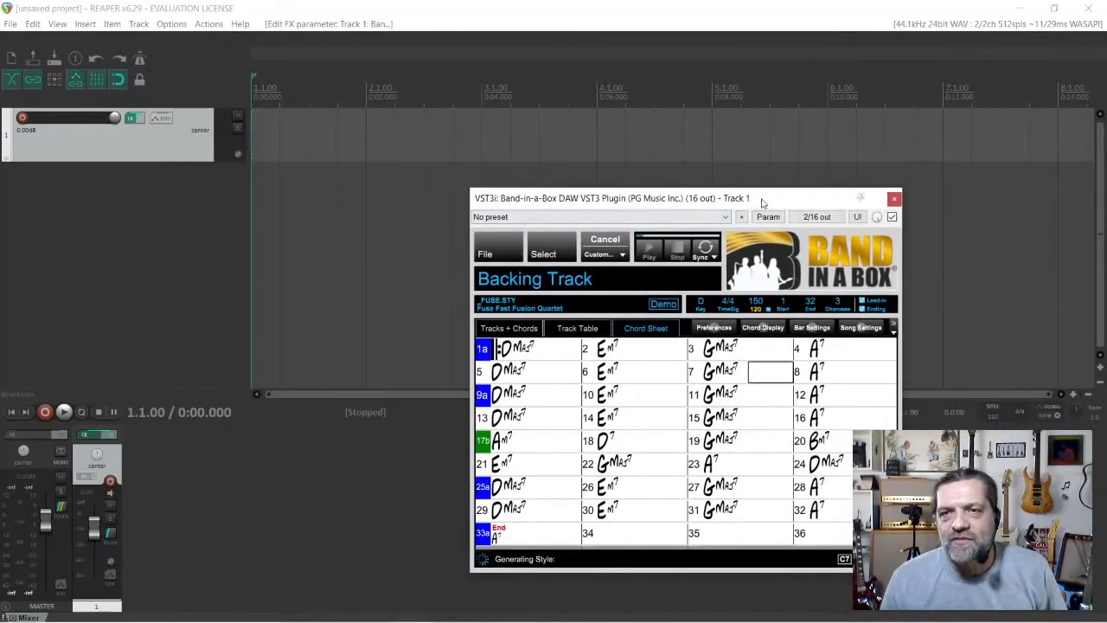
pyautogui.click(992, 422)
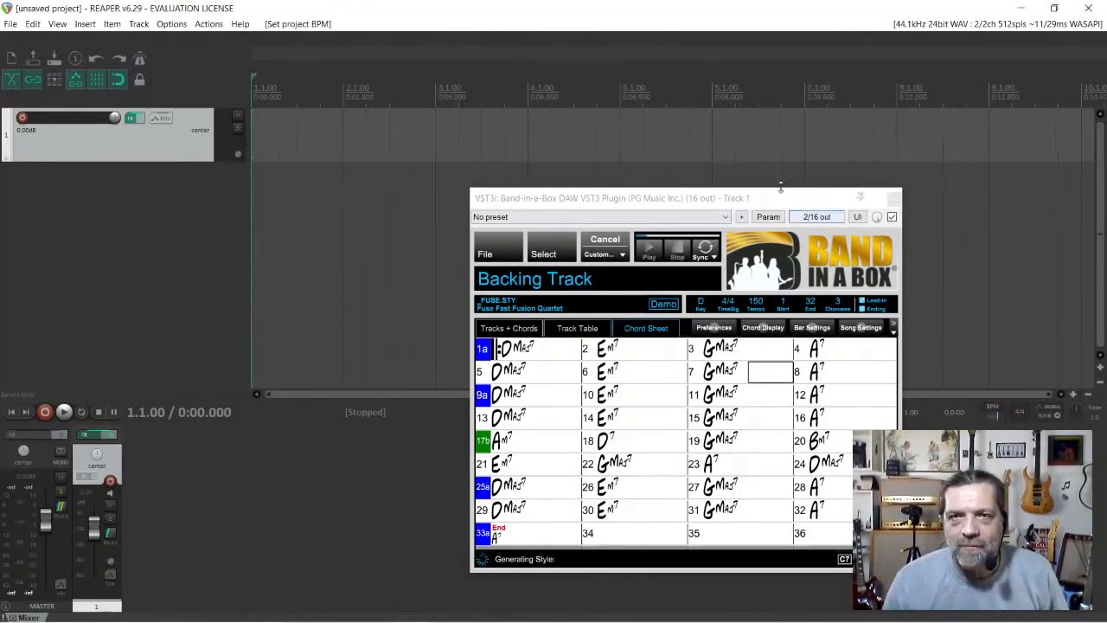
pyautogui.moveTo(793, 202); pyautogui.dragTo(768, 207)
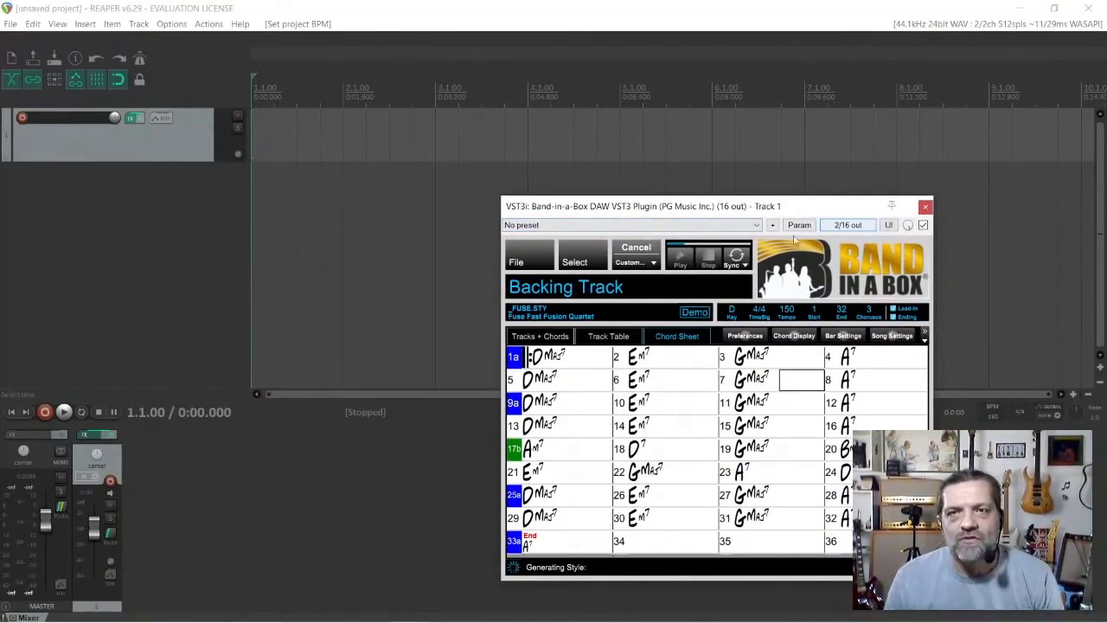
pyautogui.moveTo(804, 211); pyautogui.dragTo(814, 223)
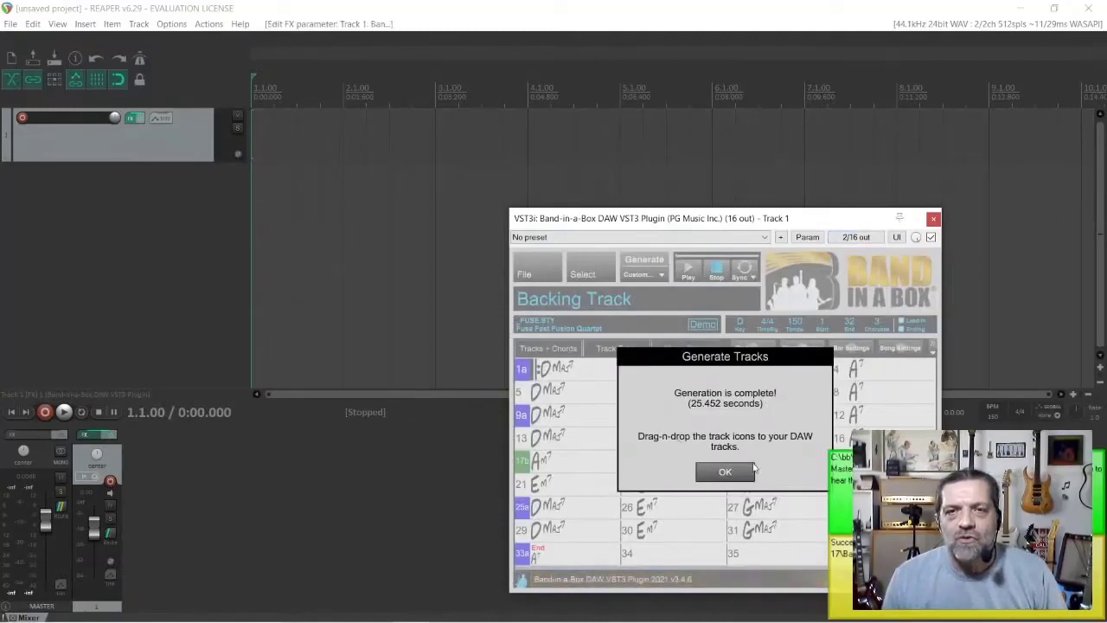
pyautogui.click(736, 472)
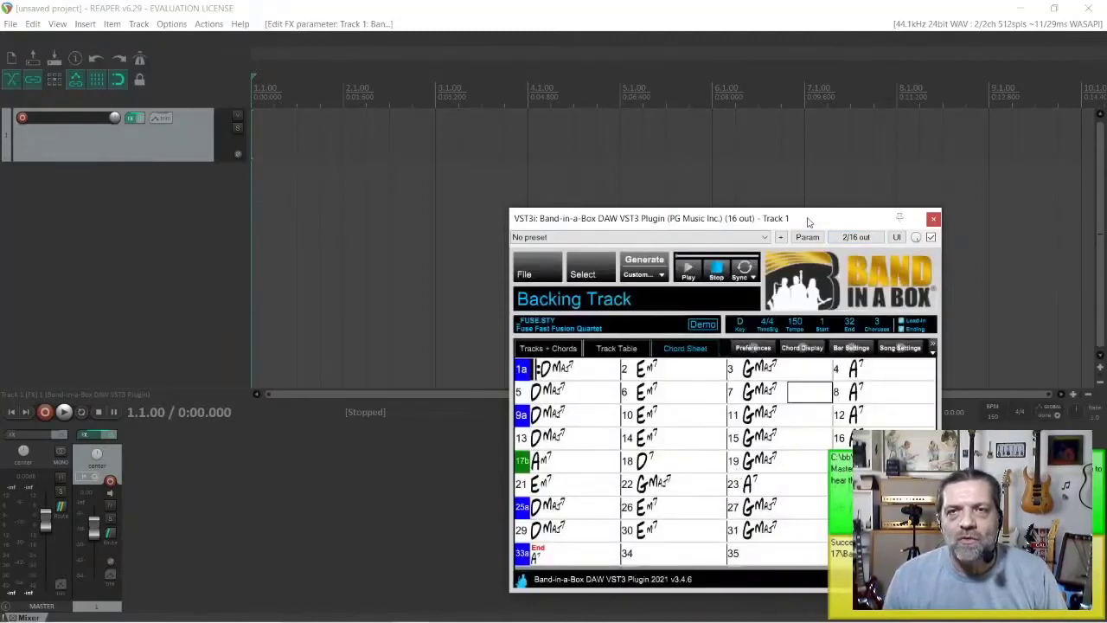
# - Transfer all generated style tracks from the plugin's track table to the start of the arrangement, inserting them on separate tracks
pyautogui.moveTo(811, 223); pyautogui.dragTo(823, 223)
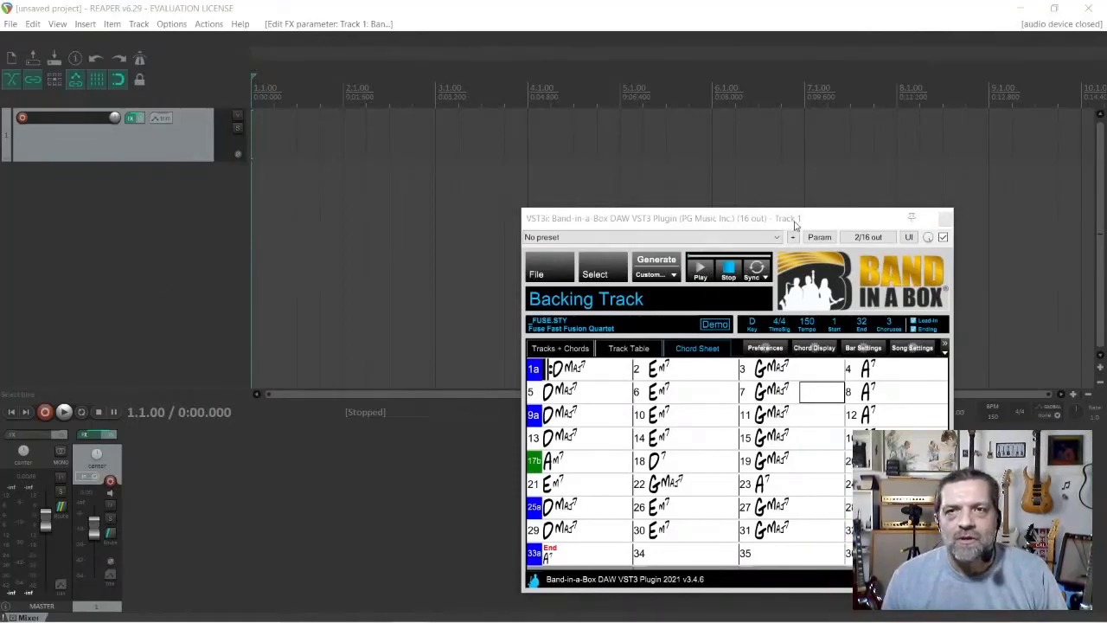
pyautogui.moveTo(796, 225); pyautogui.dragTo(854, 221)
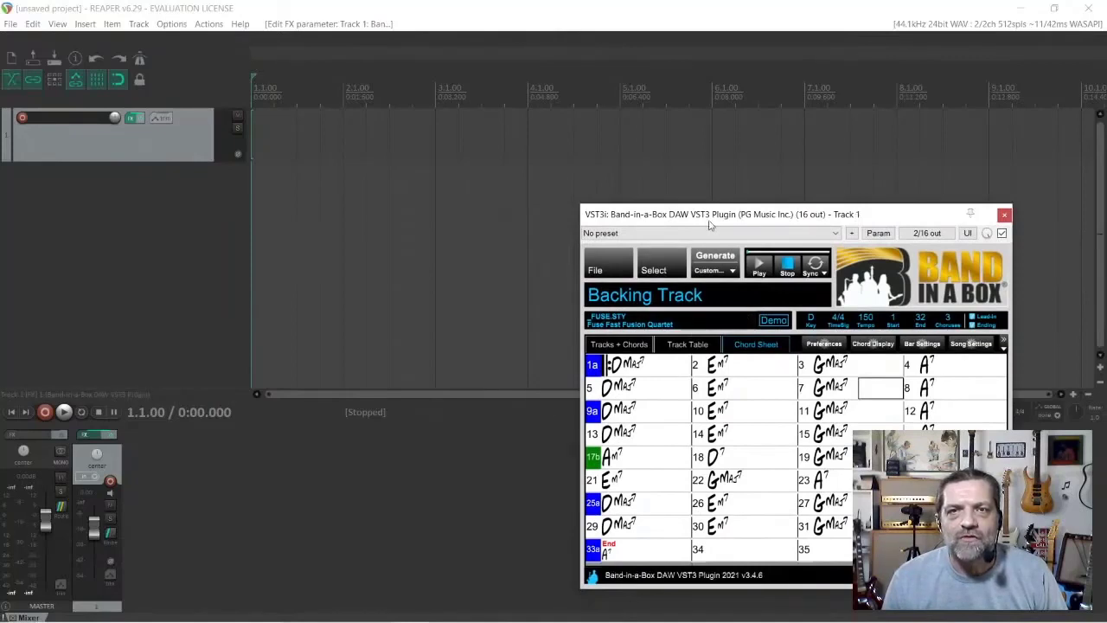
pyautogui.moveTo(709, 224); pyautogui.dragTo(689, 222)
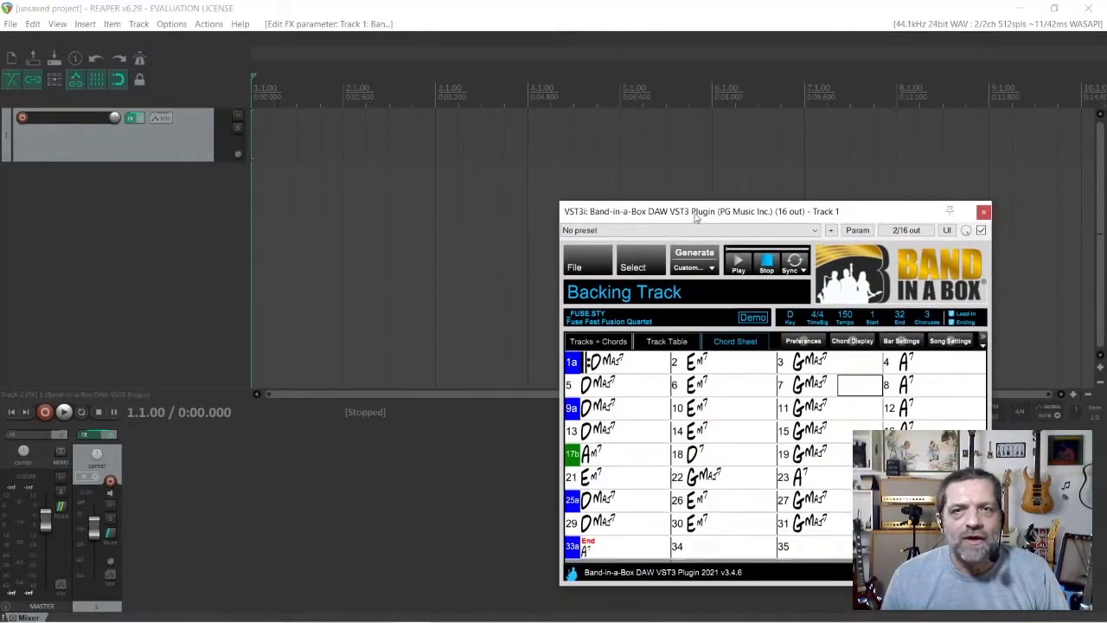
pyautogui.click(668, 342)
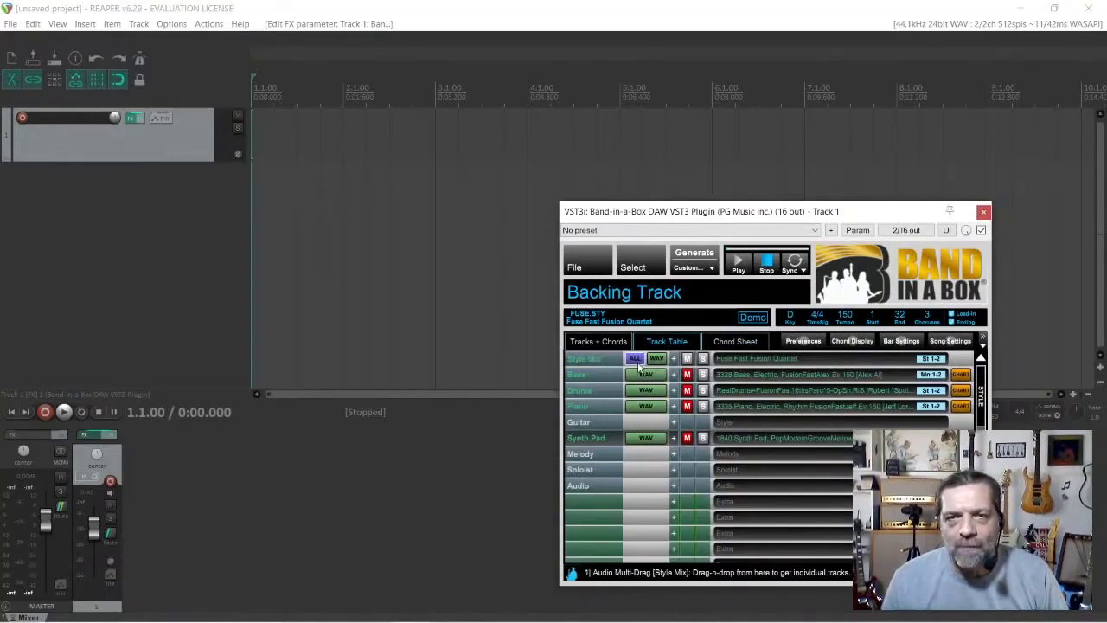
pyautogui.moveTo(637, 365); pyautogui.dragTo(260, 179)
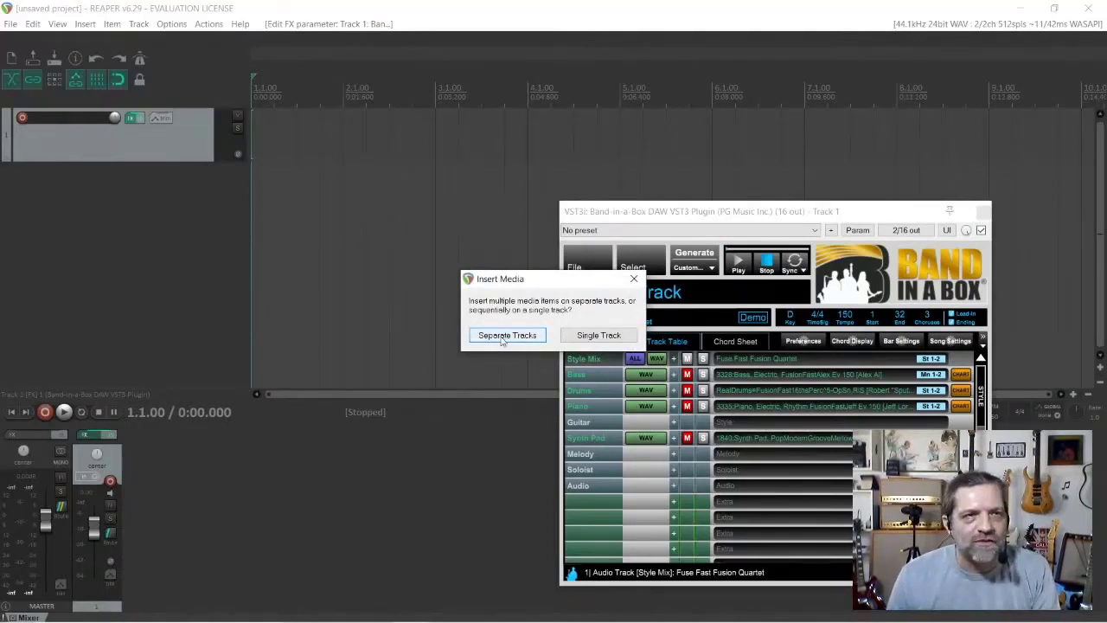
pyautogui.click(507, 335)
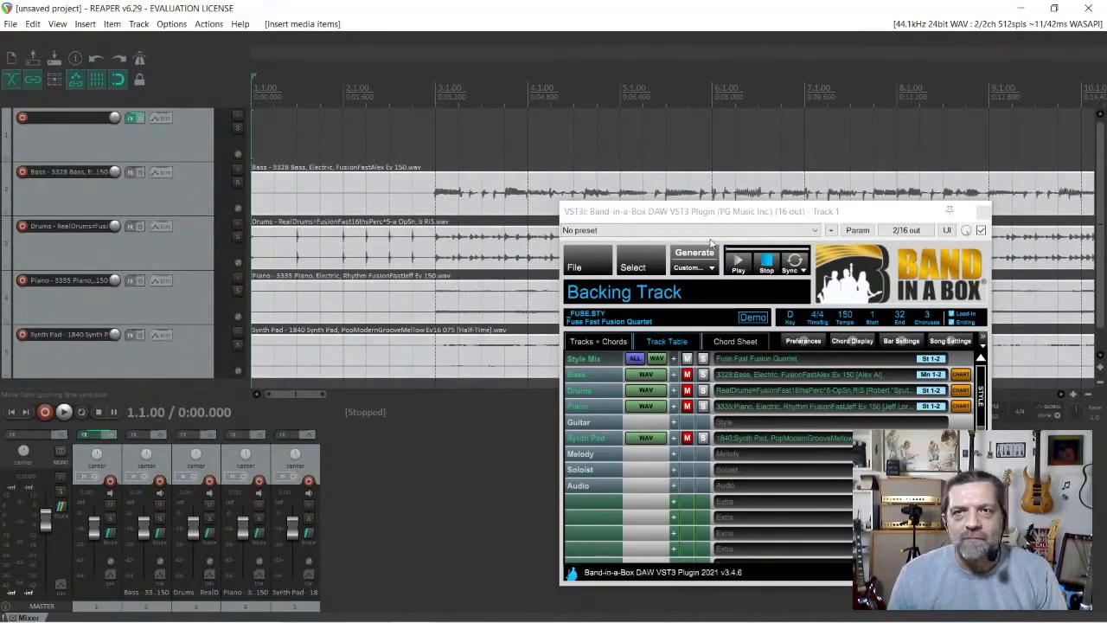
# - Show the plugin's chord sheet and play the song briefly inside the plugin to check its playback
pyautogui.moveTo(748, 210); pyautogui.dragTo(773, 223)
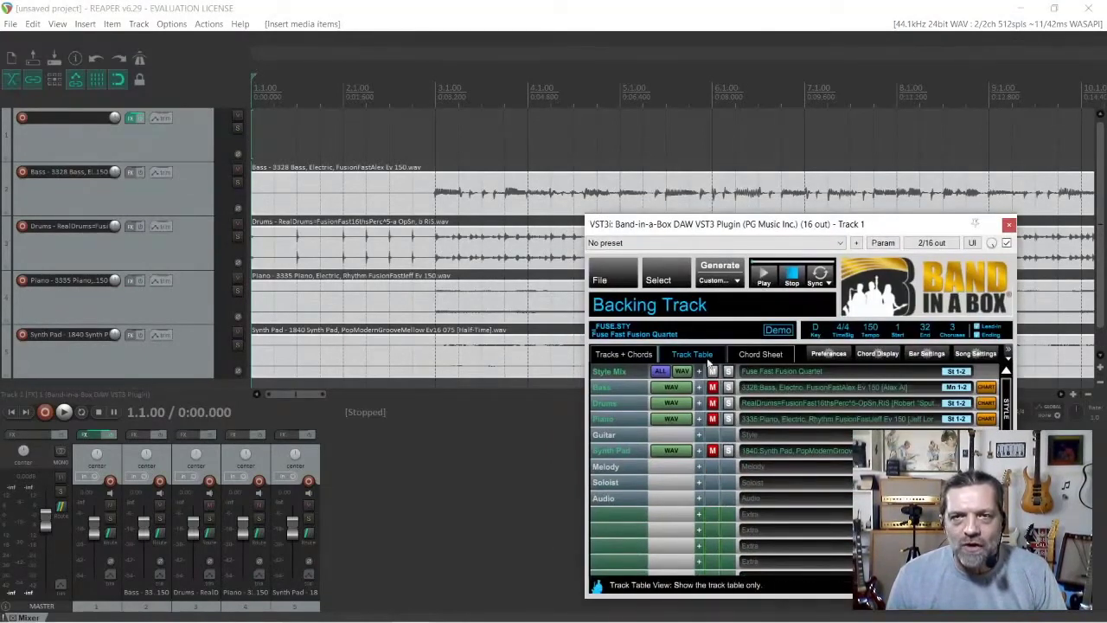
pyautogui.click(752, 356)
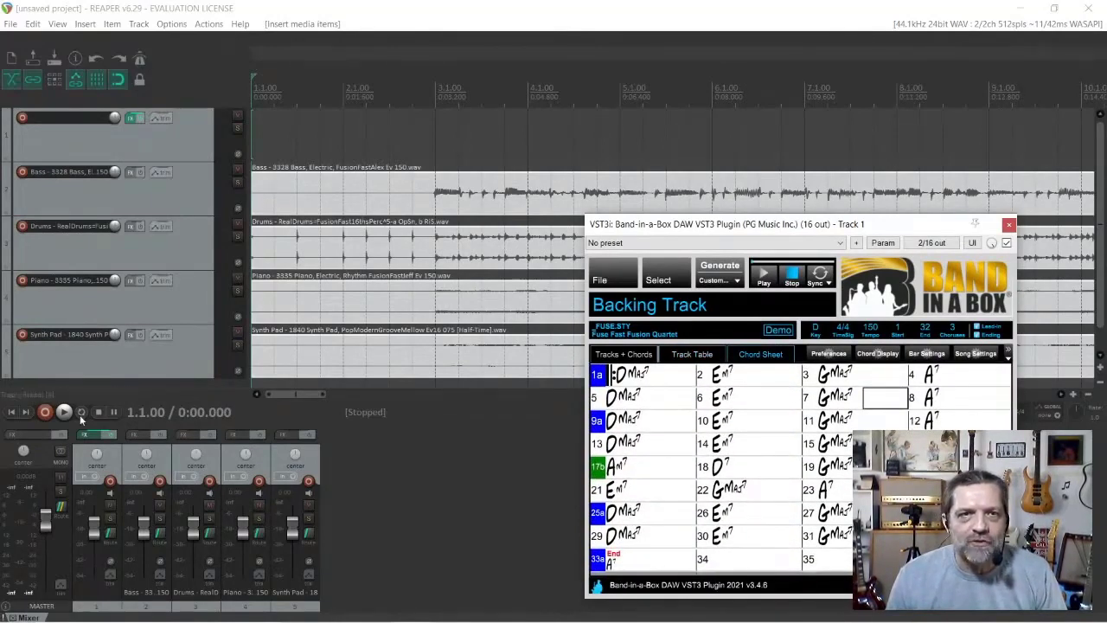
pyautogui.click(764, 276)
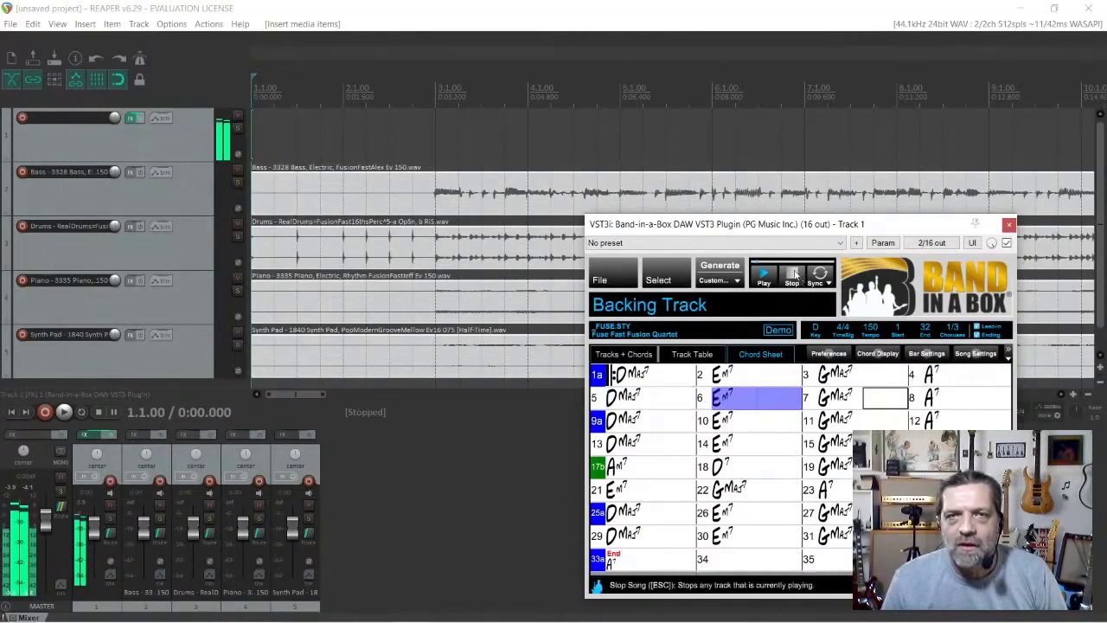
pyautogui.click(796, 274)
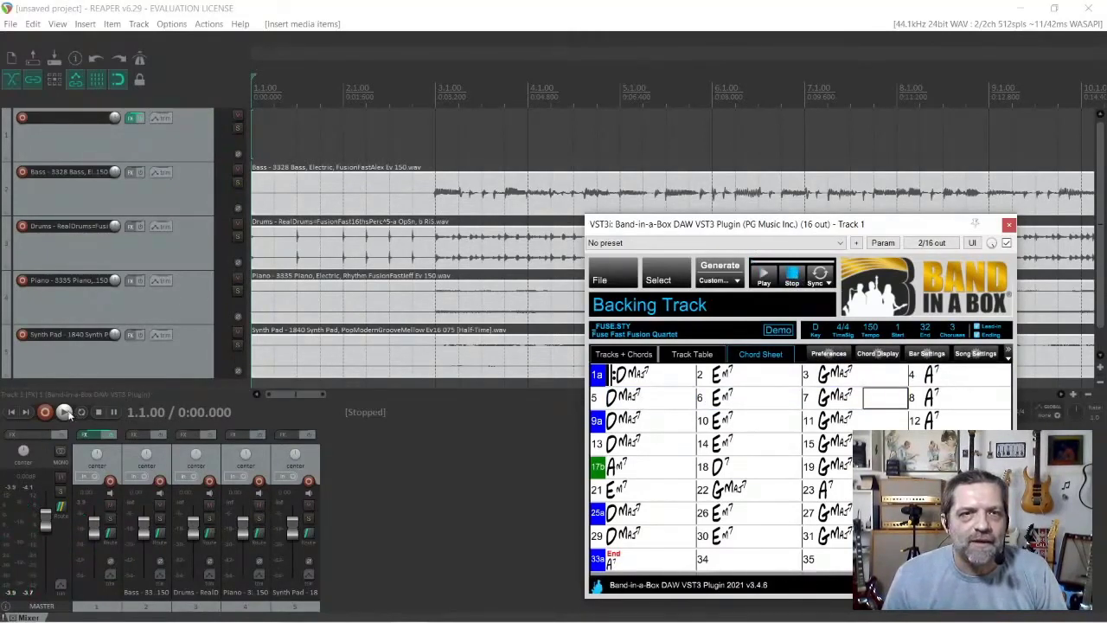
# - While the imported tracks play in the project, add an empty track below Synth Pad and close the plugin window, then stop playback
pyautogui.click(65, 412)
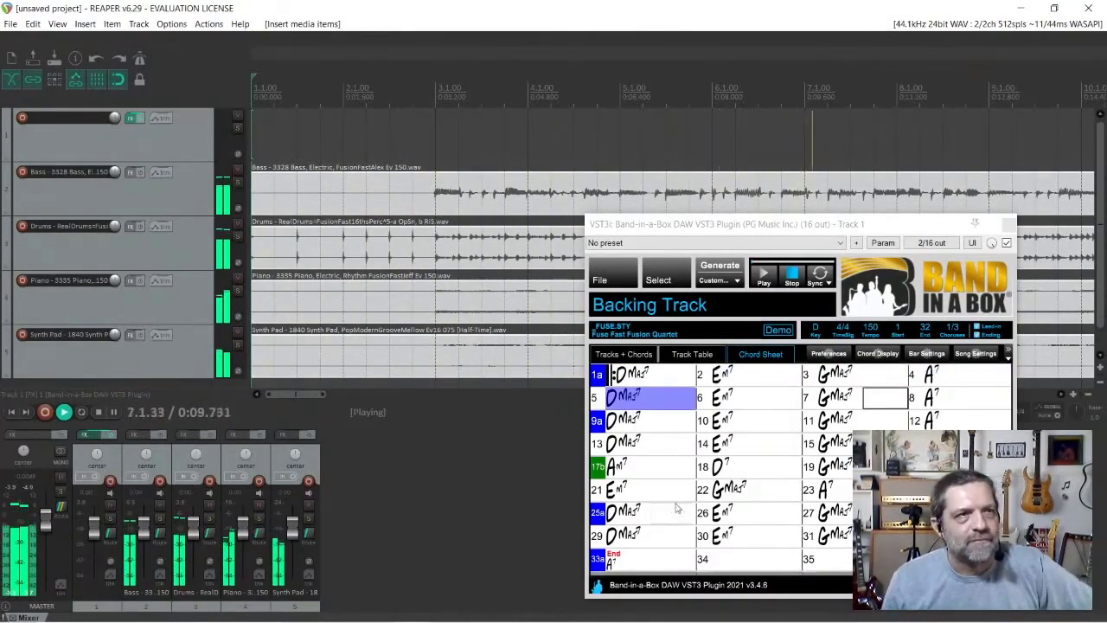
pyautogui.moveTo(882, 230); pyautogui.dragTo(788, 240)
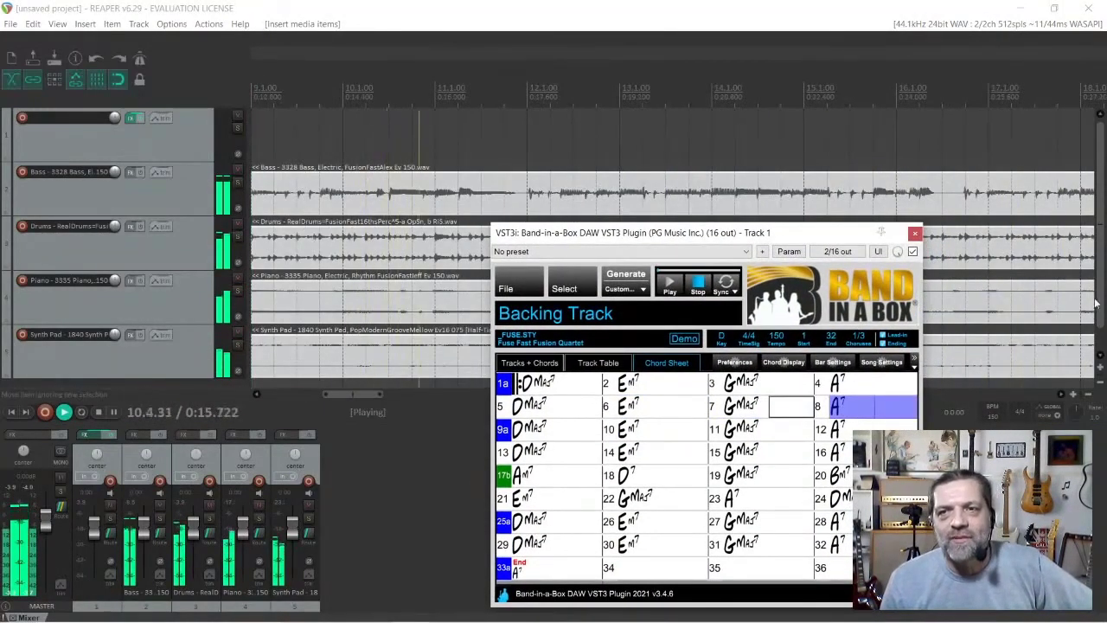
pyautogui.doubleClick(95, 383)
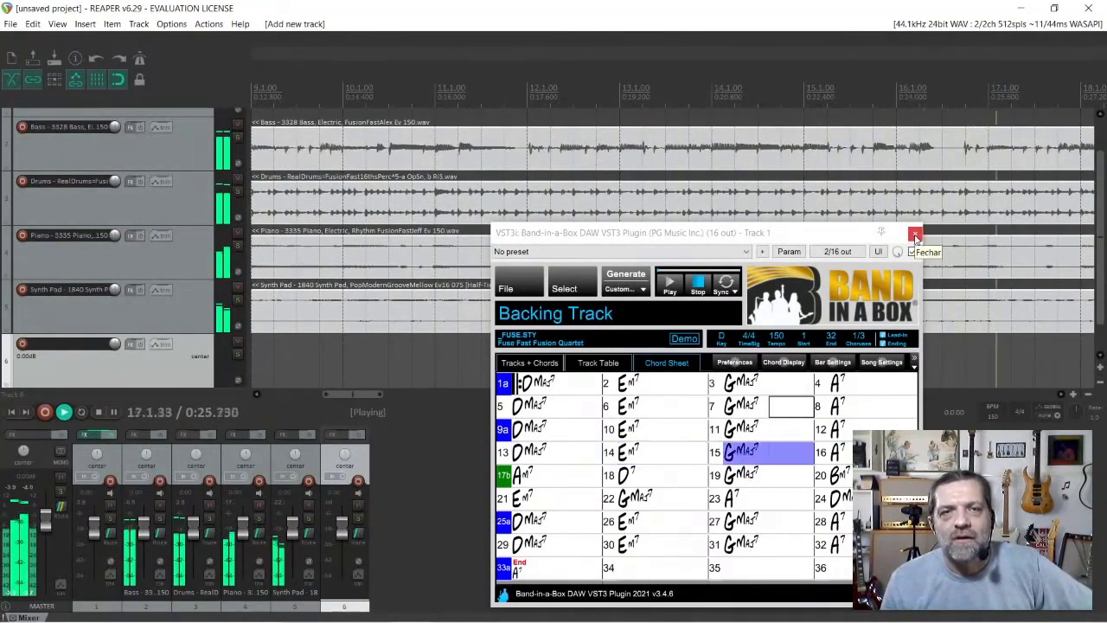
pyautogui.click(915, 235)
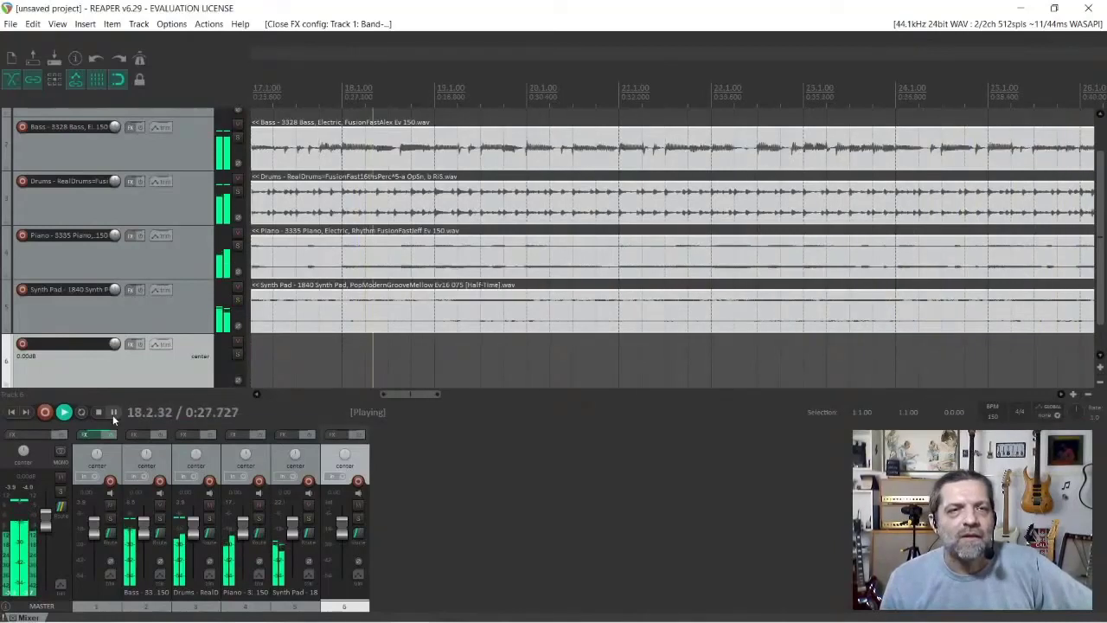
pyautogui.click(98, 413)
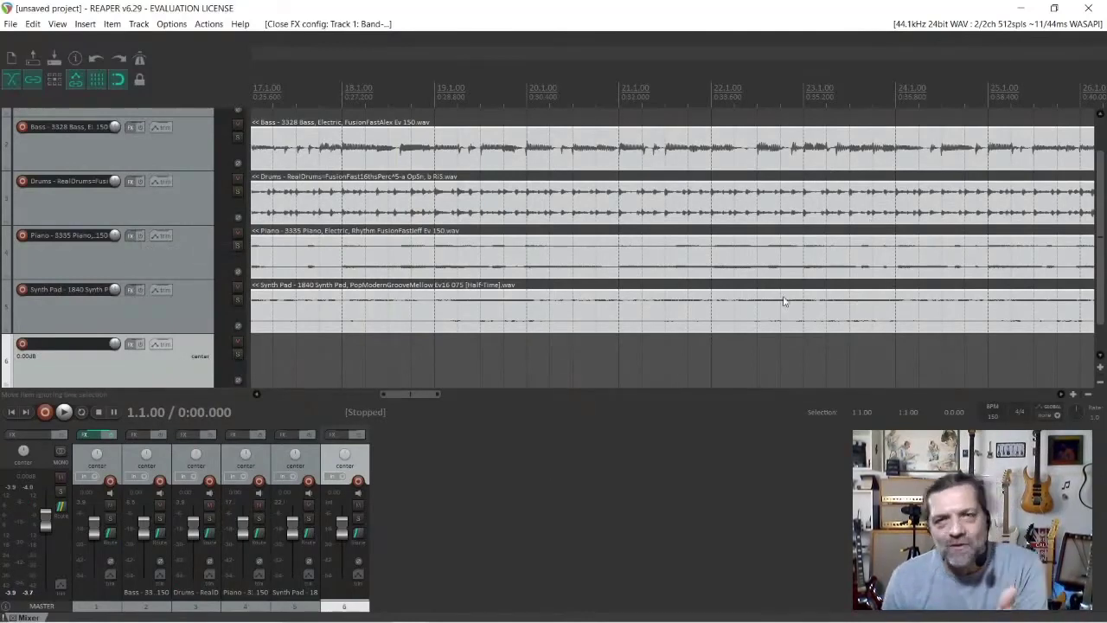
pyautogui.scroll(5, 526, 370)
pyautogui.scroll(-10, 525, 370)
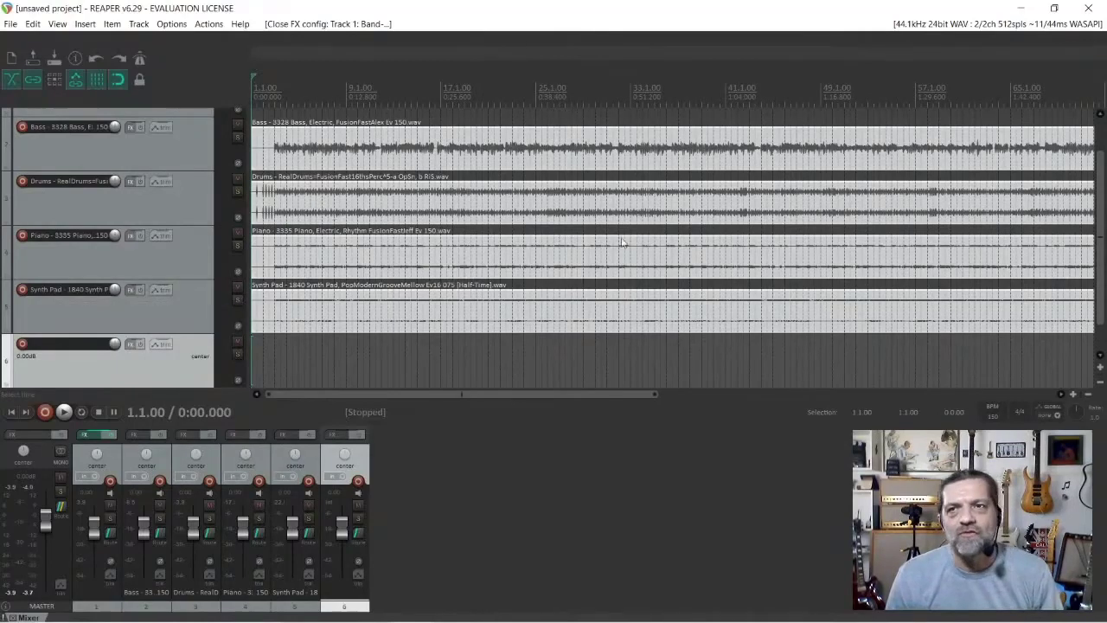
pyautogui.scroll(2, 621, 242)
pyautogui.scroll(1, 136, 216)
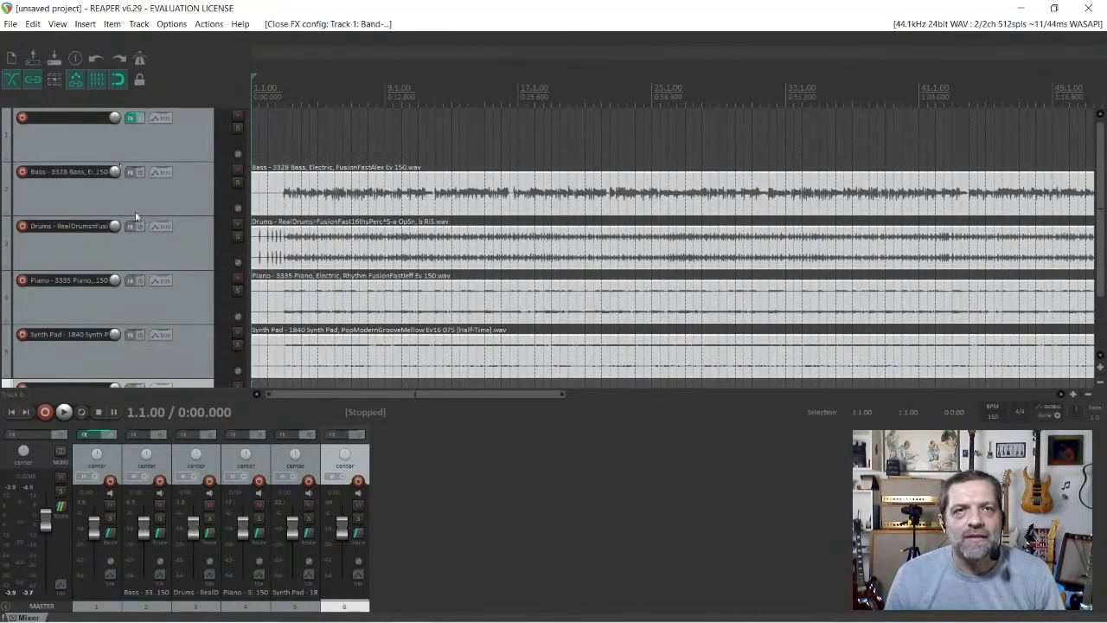
pyautogui.scroll(-1, 135, 217)
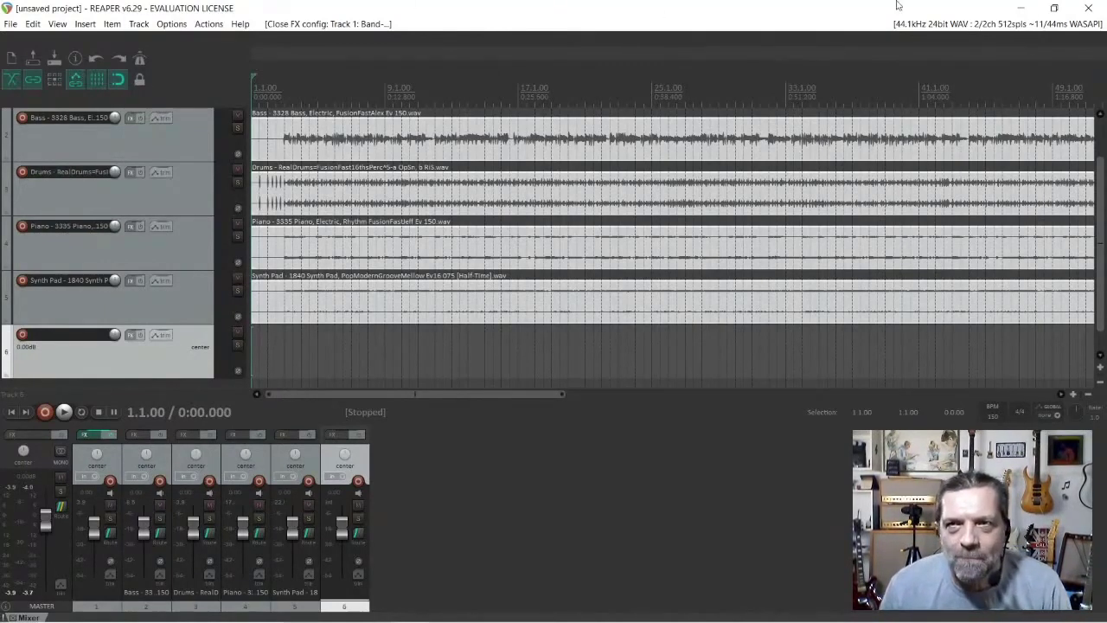
# - Close REAPER without saving the project
pyautogui.click(1092, 9)
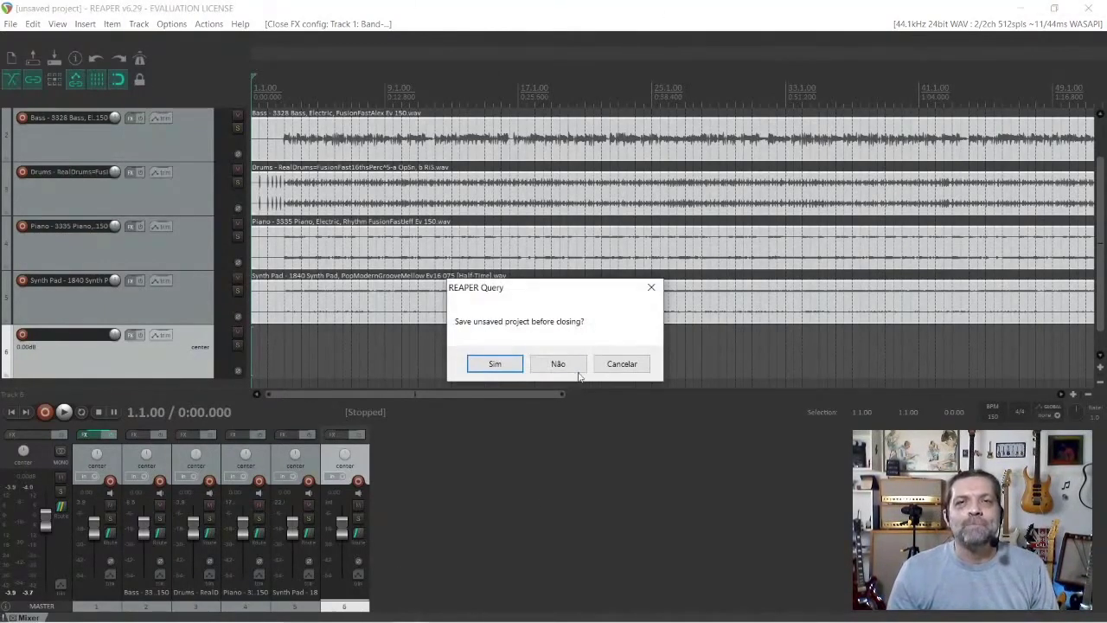
pyautogui.click(570, 370)
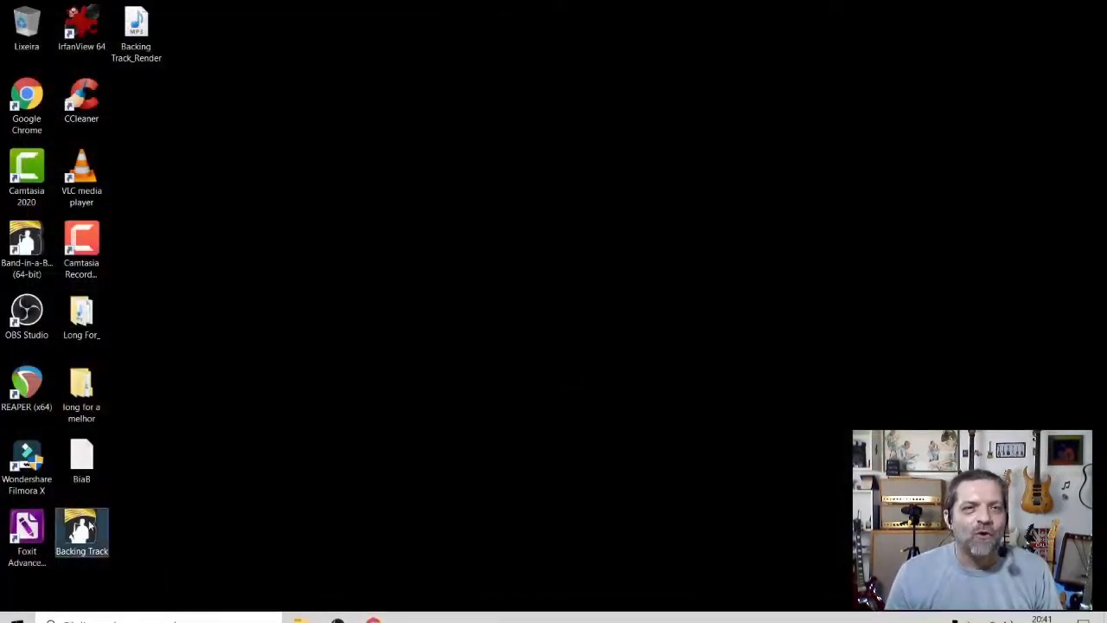
# - Open the Backing Track song from the desktop in Band-in-a-Box and hide the mixer
pyautogui.doubleClick(90, 526)
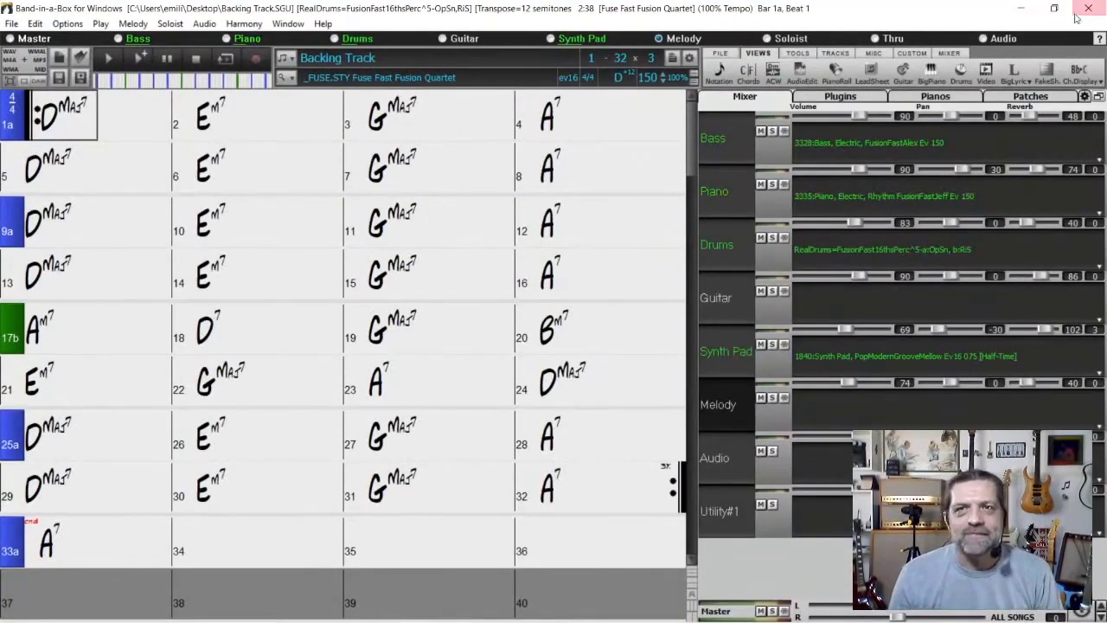
pyautogui.click(951, 53)
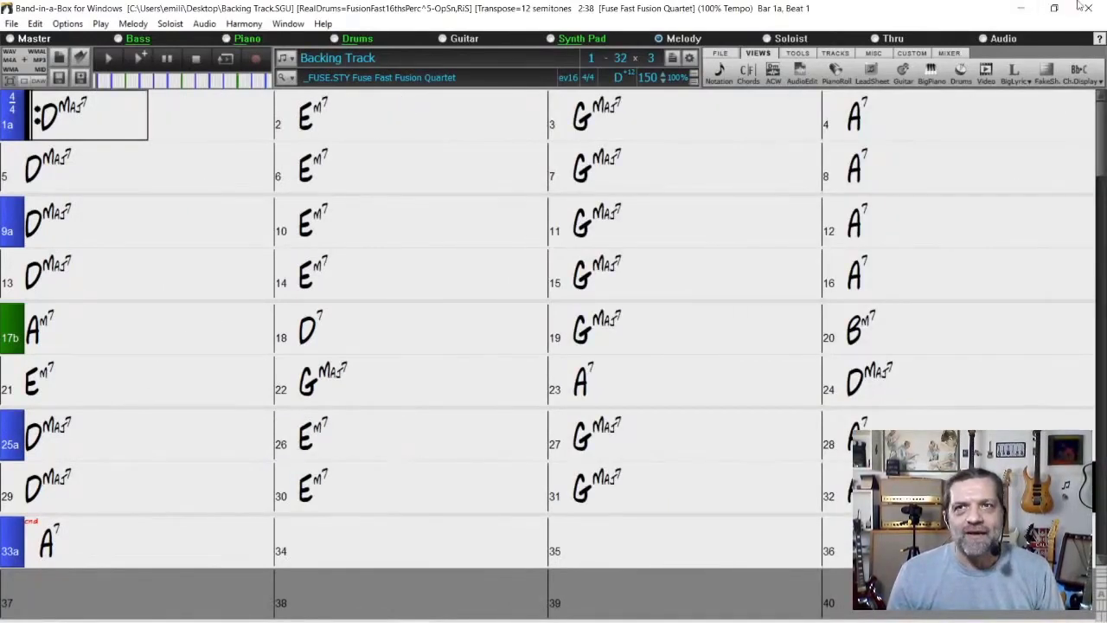
# - Switch to the Canva presentation in Chrome, advance two slides to the course offer and show it full screen
pyautogui.moveTo(4, 617)
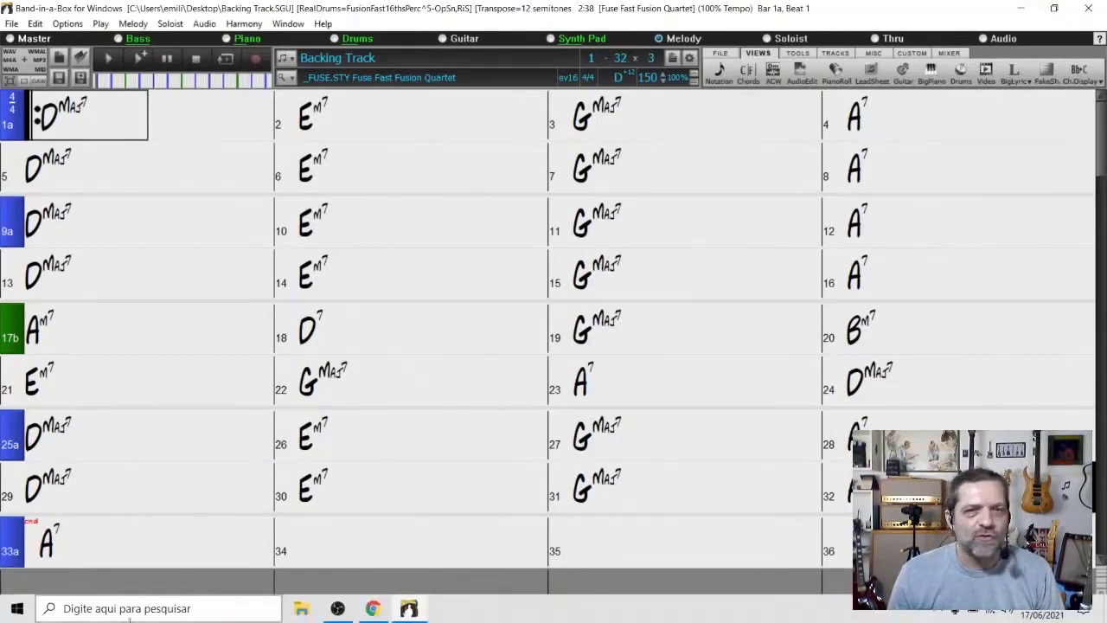
pyautogui.click(373, 609)
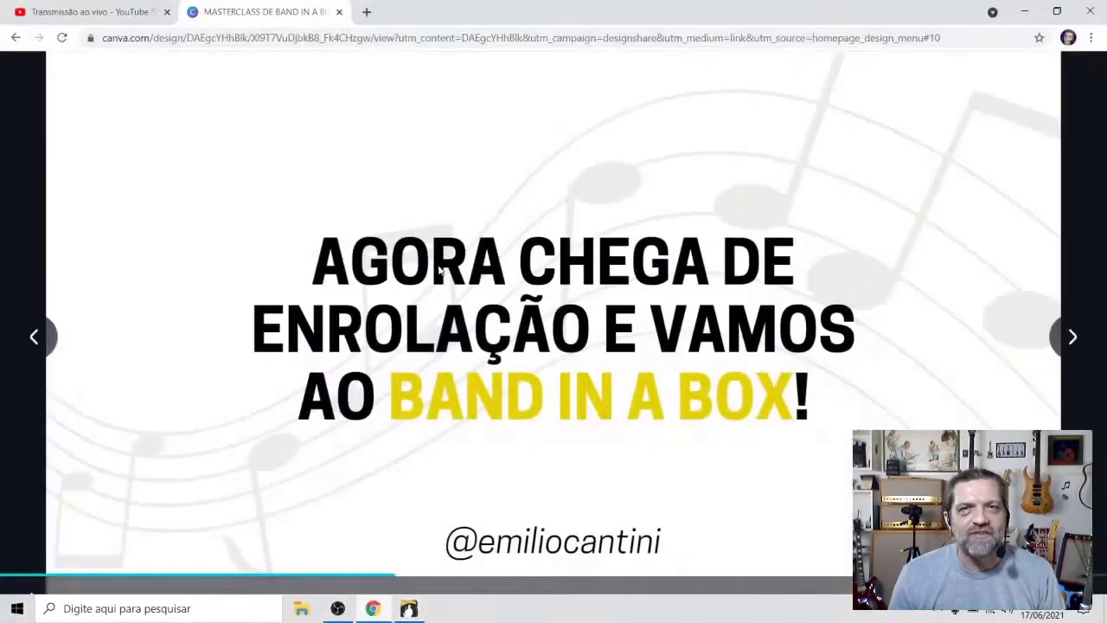
pyautogui.click(1066, 355)
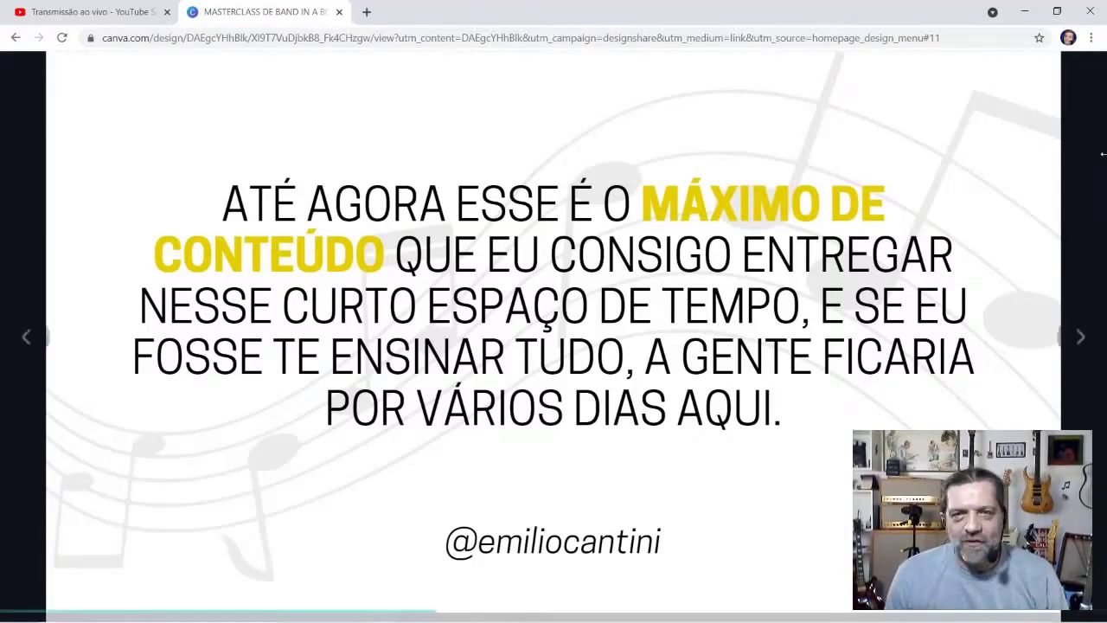
pyautogui.click(1073, 340)
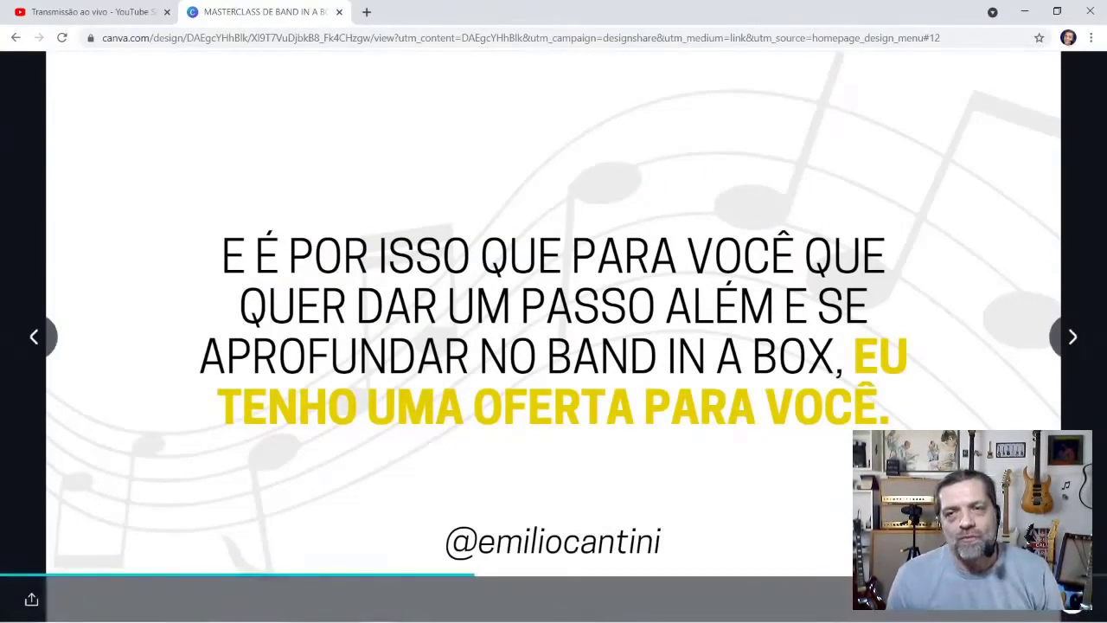
pyautogui.click(1044, 612)
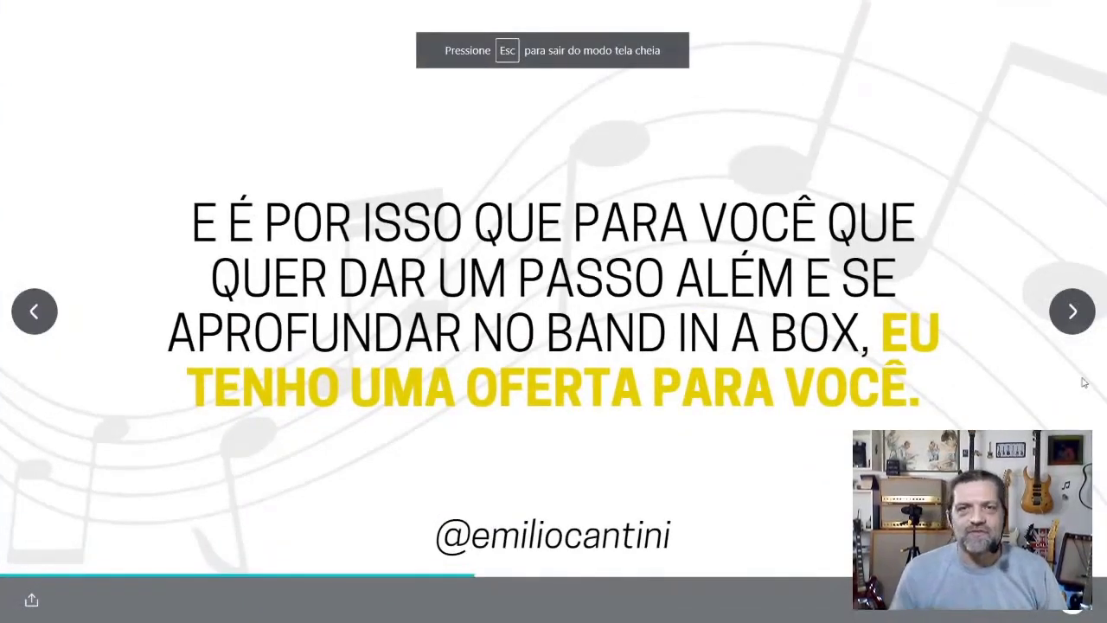
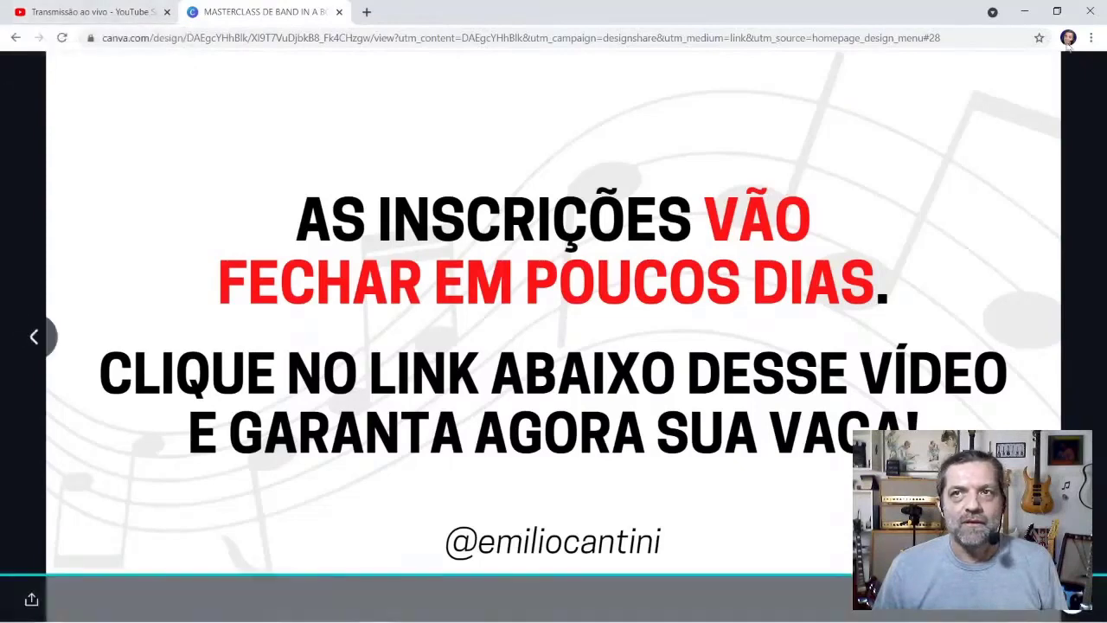
# - Split the Canva slides and the YouTube Studio livestream into separate smaller browser windows and enlarge both windows
pyautogui.click(1057, 11)
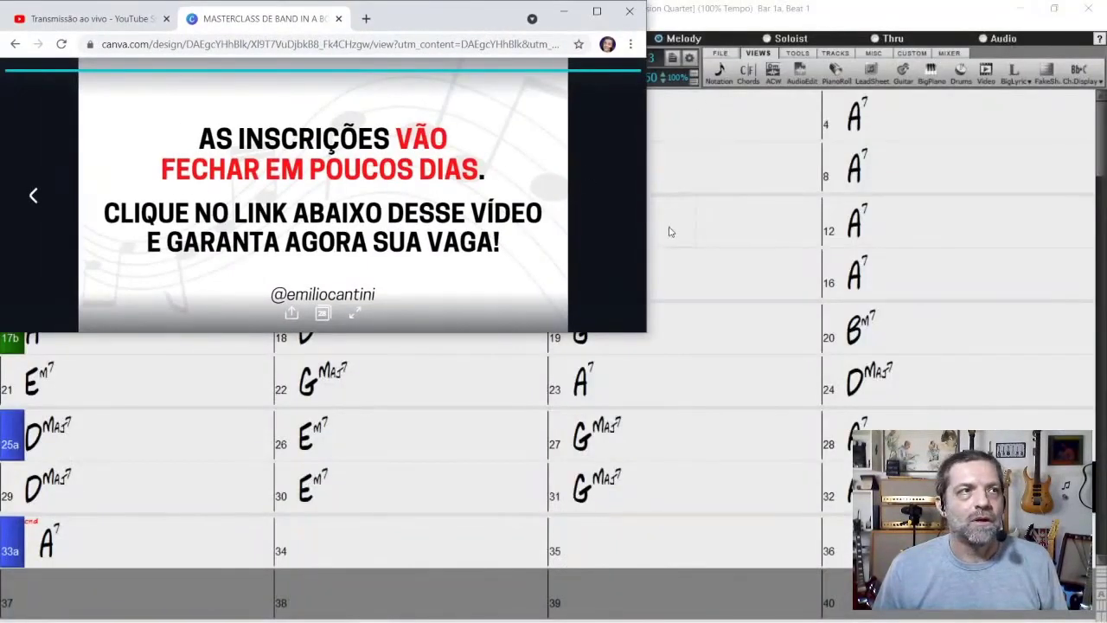
pyautogui.moveTo(315, 19); pyautogui.dragTo(389, 85)
pyautogui.moveTo(363, 25); pyautogui.dragTo(777, 136)
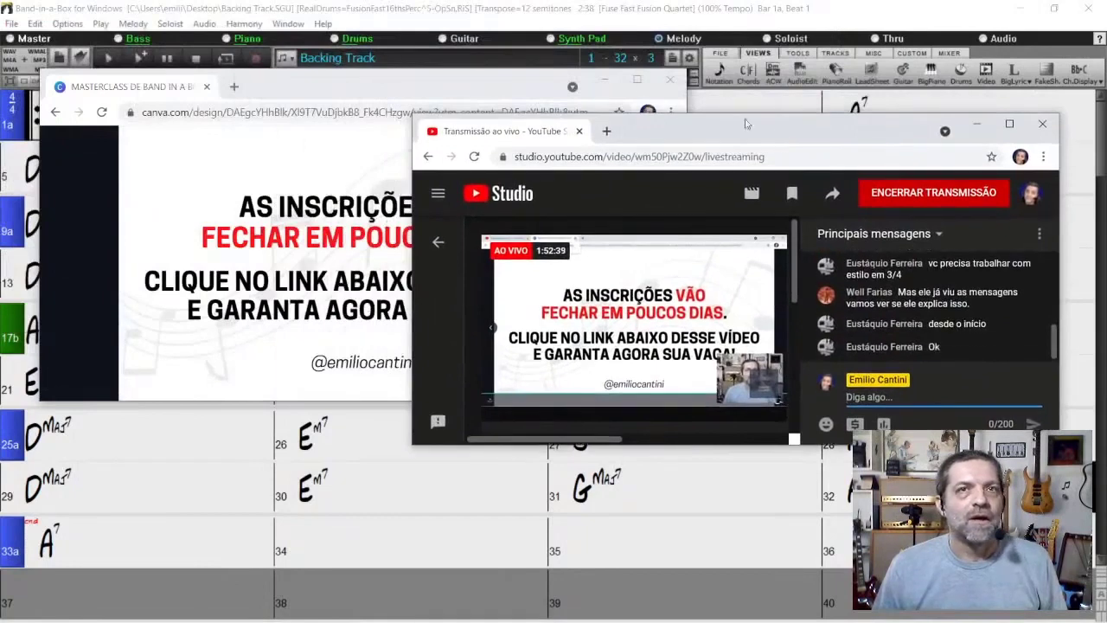
pyautogui.click(369, 93)
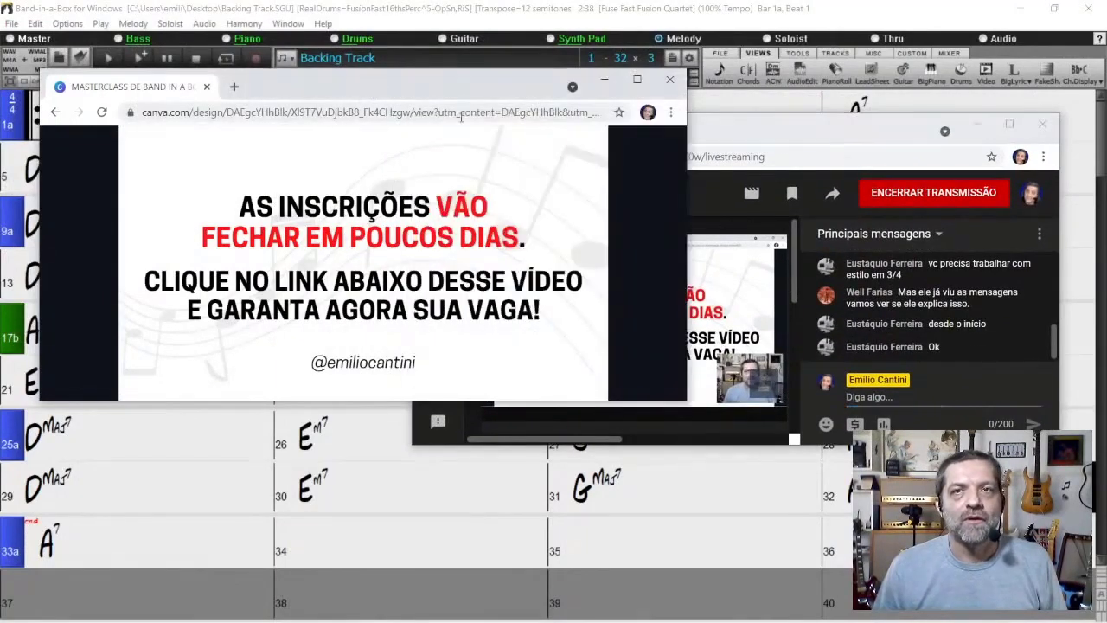
pyautogui.moveTo(688, 126); pyautogui.dragTo(789, 131)
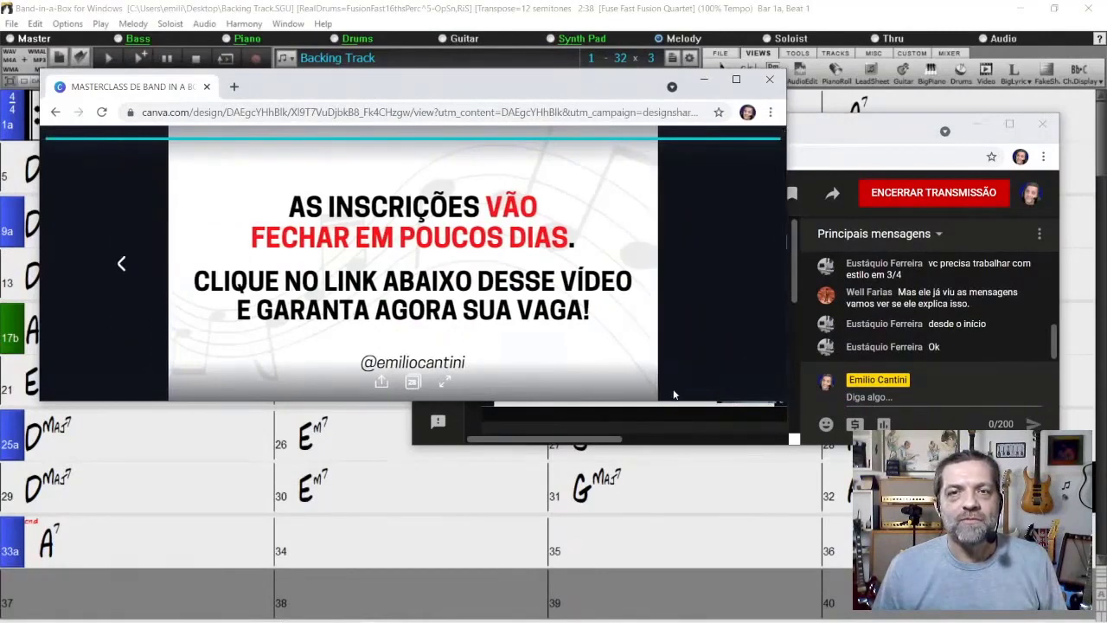
pyautogui.moveTo(672, 402); pyautogui.dragTo(678, 475)
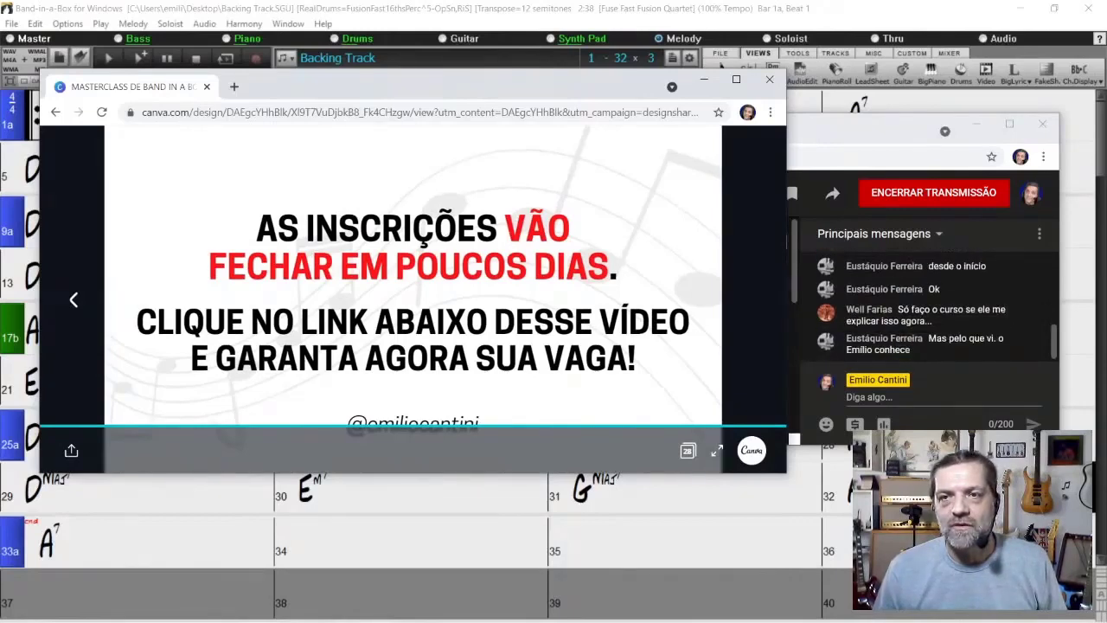
pyautogui.moveTo(795, 442); pyautogui.dragTo(794, 603)
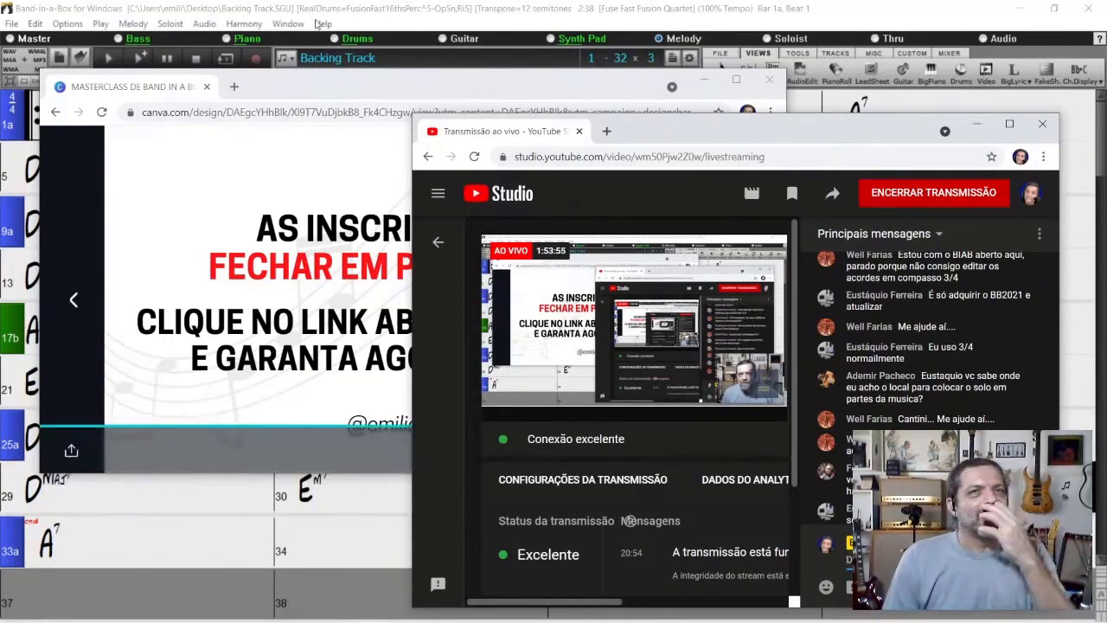
# - Back in Band-in-a-Box, assign soloist RealTrack 2817, SmoothSoulFast16thsBrent Ev16 110, to the Guitar track in the mixer and generate it
pyautogui.click(351, 16)
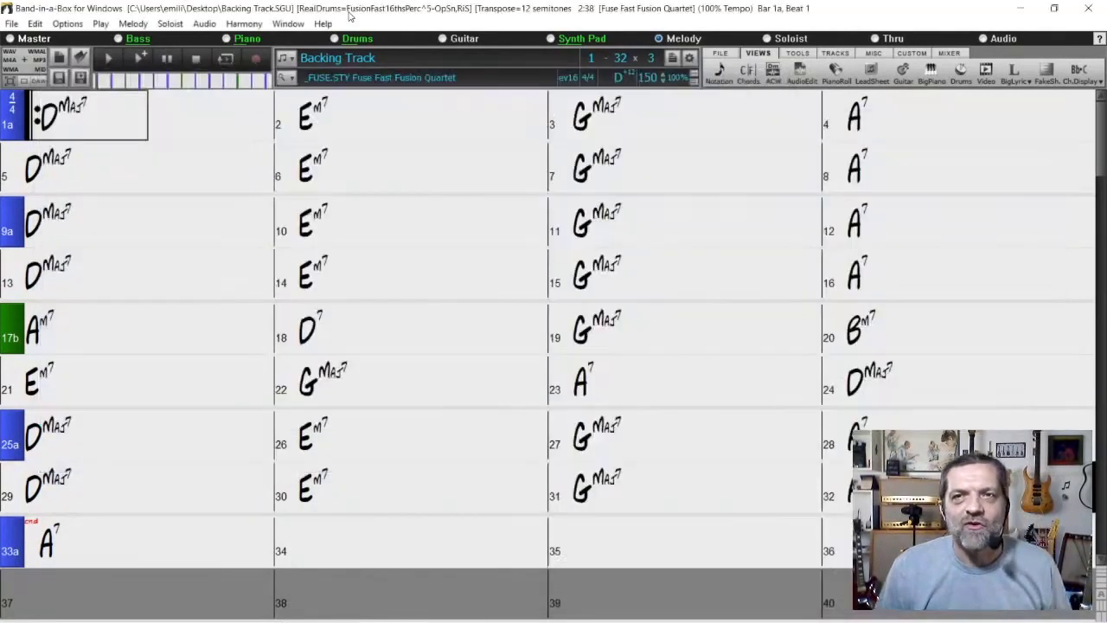
pyautogui.click(949, 53)
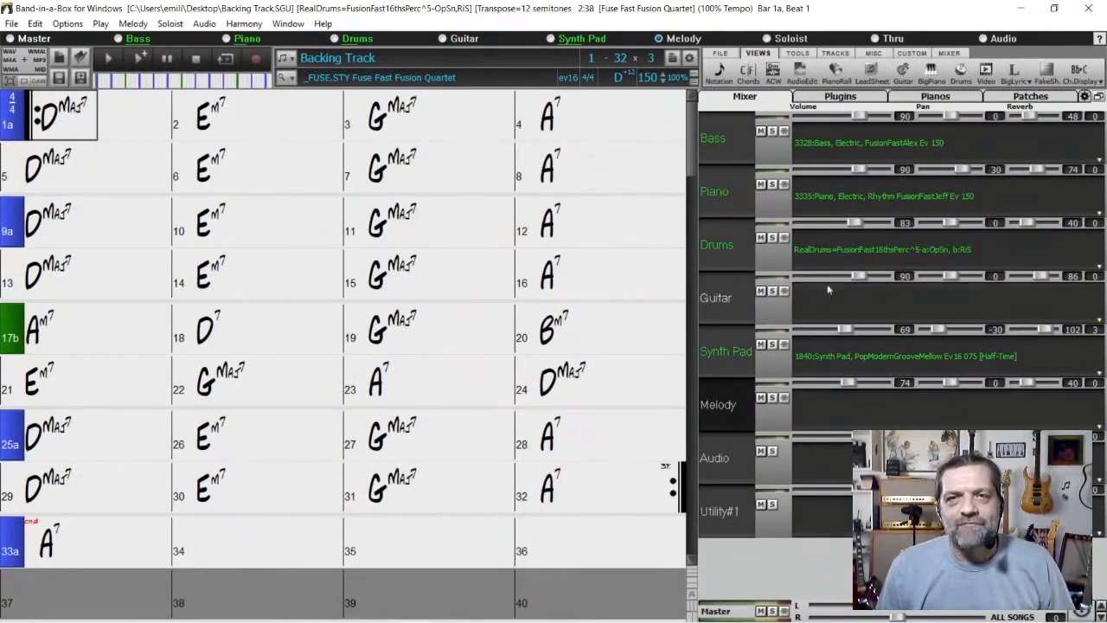
pyautogui.click(856, 298)
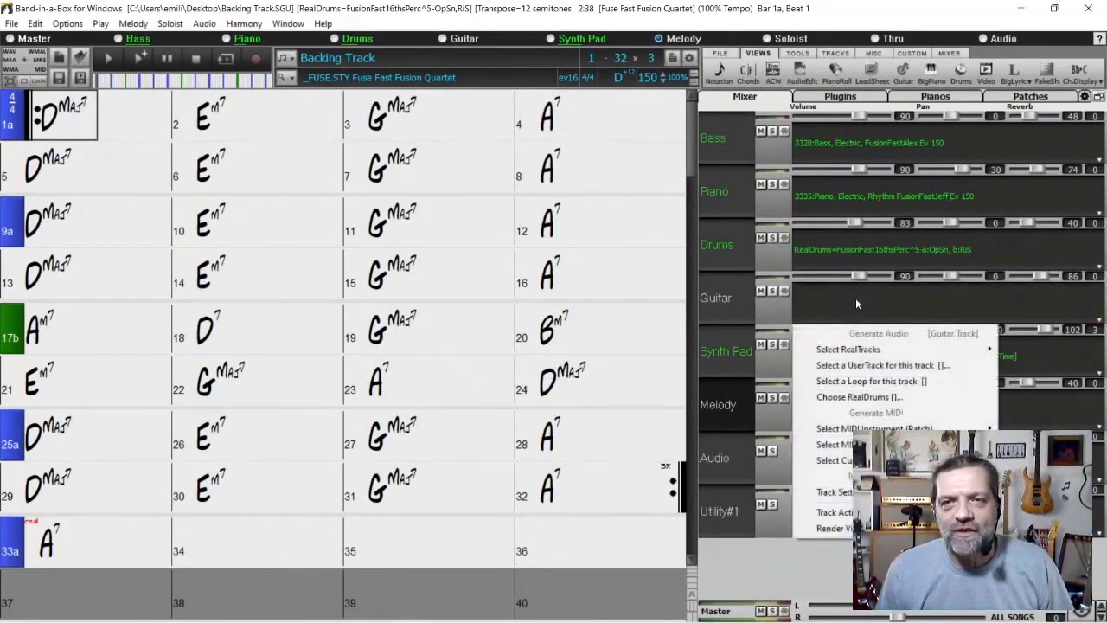
pyautogui.moveTo(864, 352)
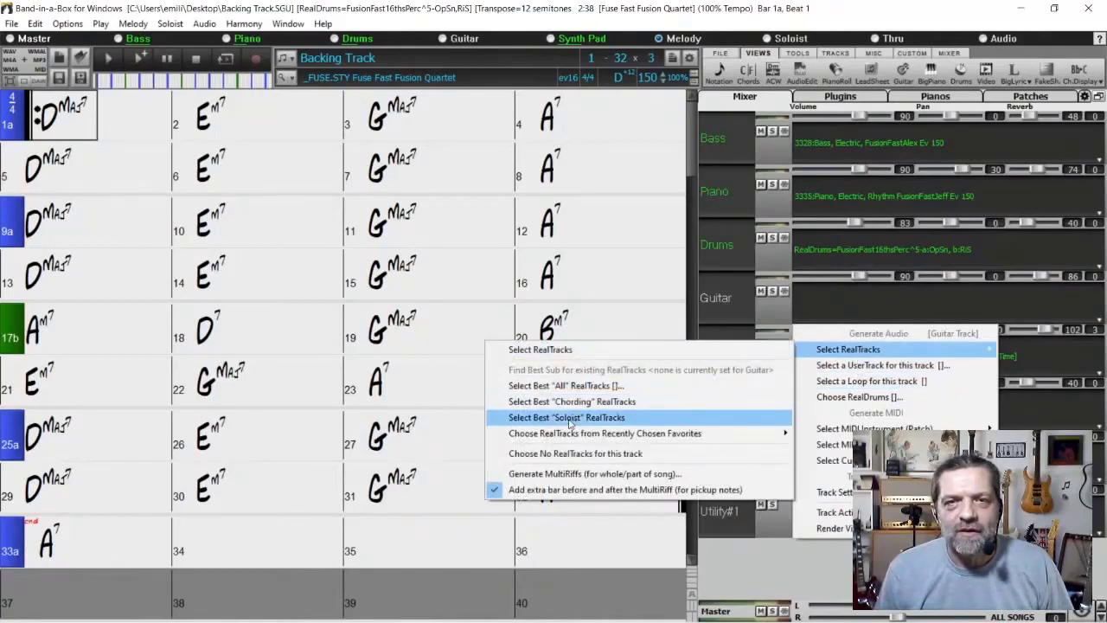
pyautogui.click(601, 419)
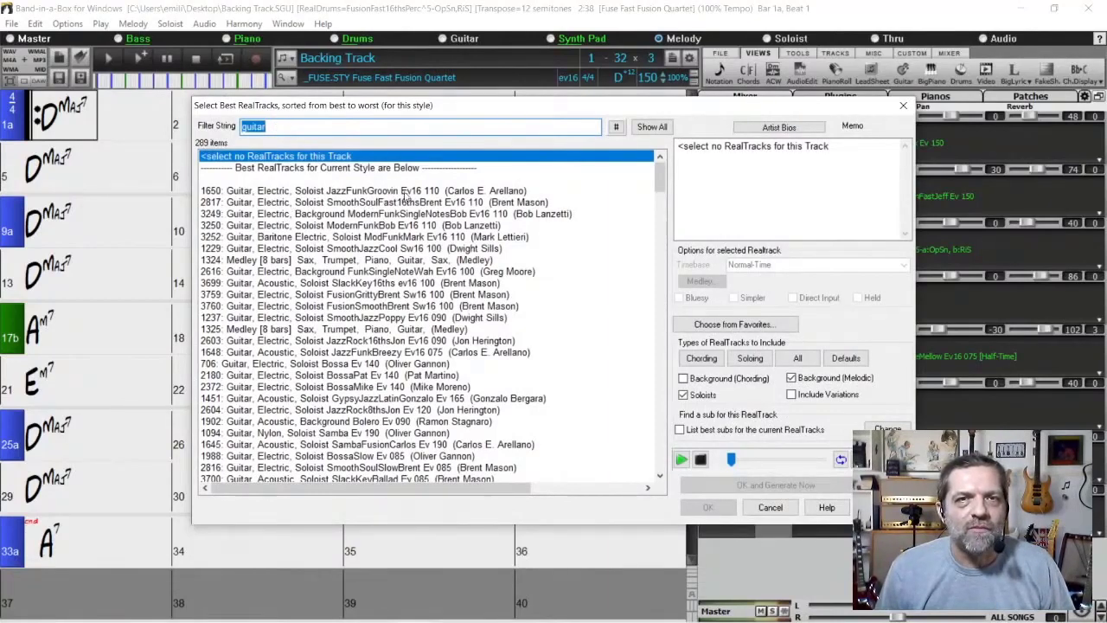
pyautogui.click(430, 213)
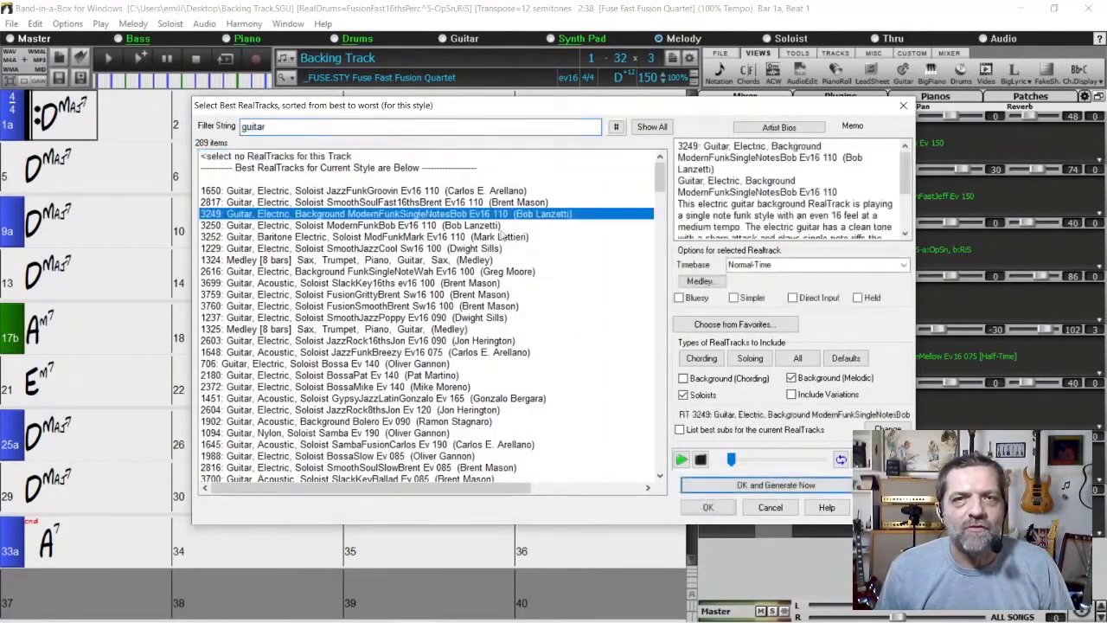
pyautogui.click(499, 204)
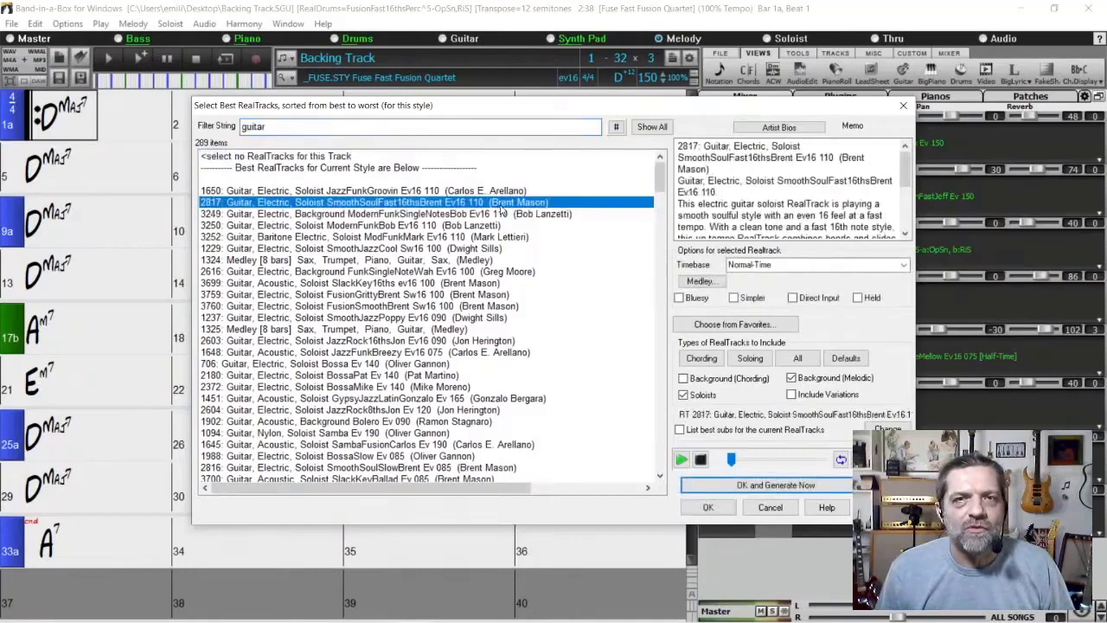
pyautogui.click(758, 486)
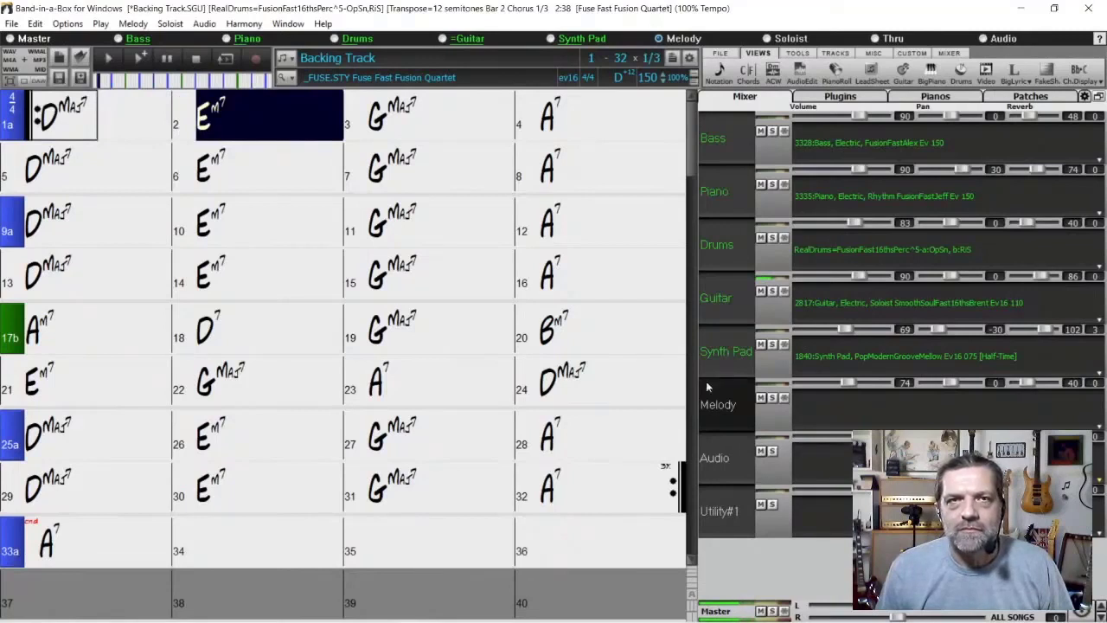
# - Stop playback, regenerate the song and listen to the arrangement with the guitar solo, then stop it
pyautogui.click(197, 60)
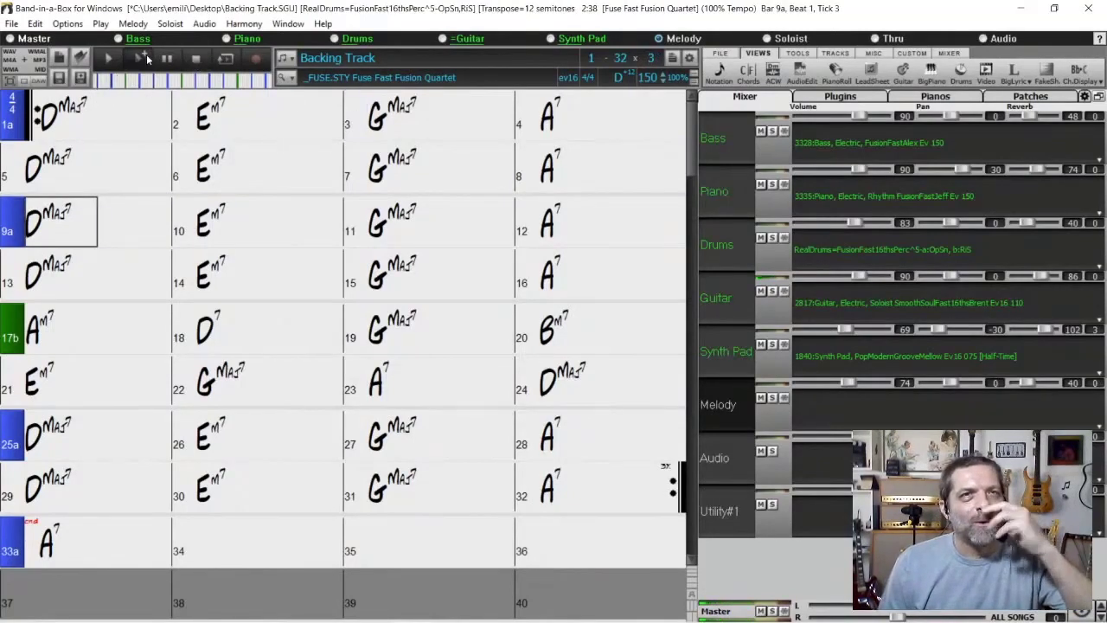
pyautogui.click(145, 57)
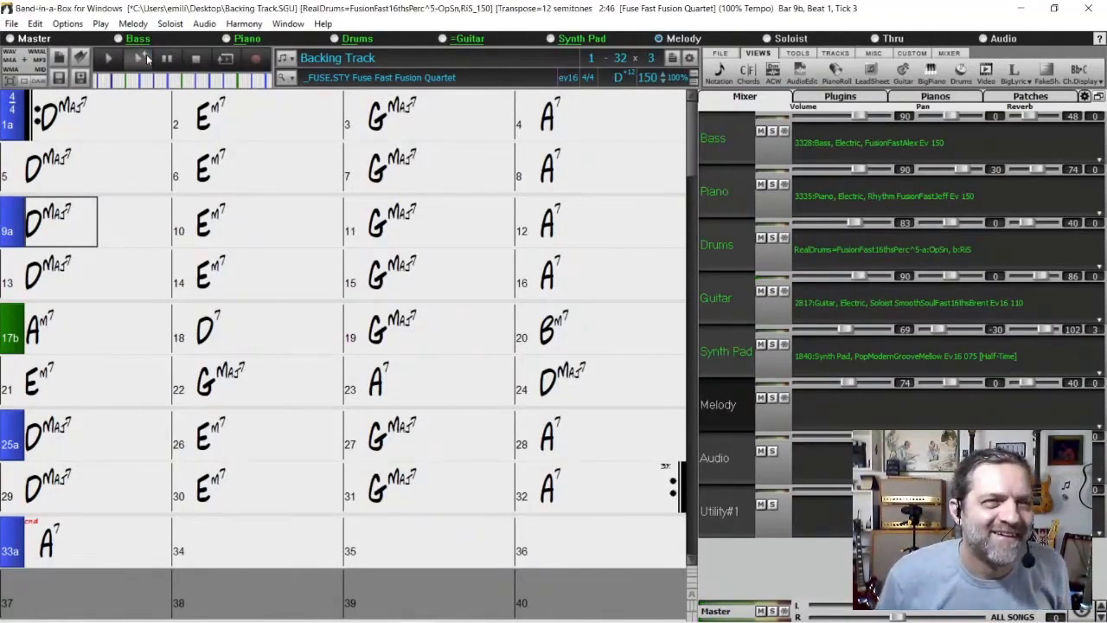
pyautogui.click(197, 58)
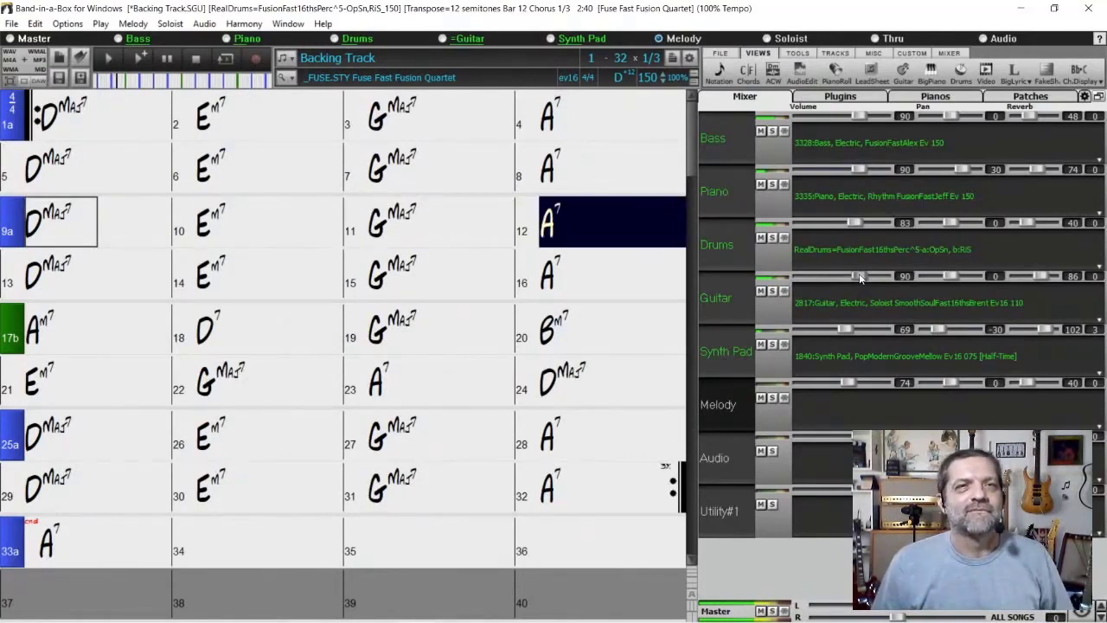
pyautogui.click(194, 58)
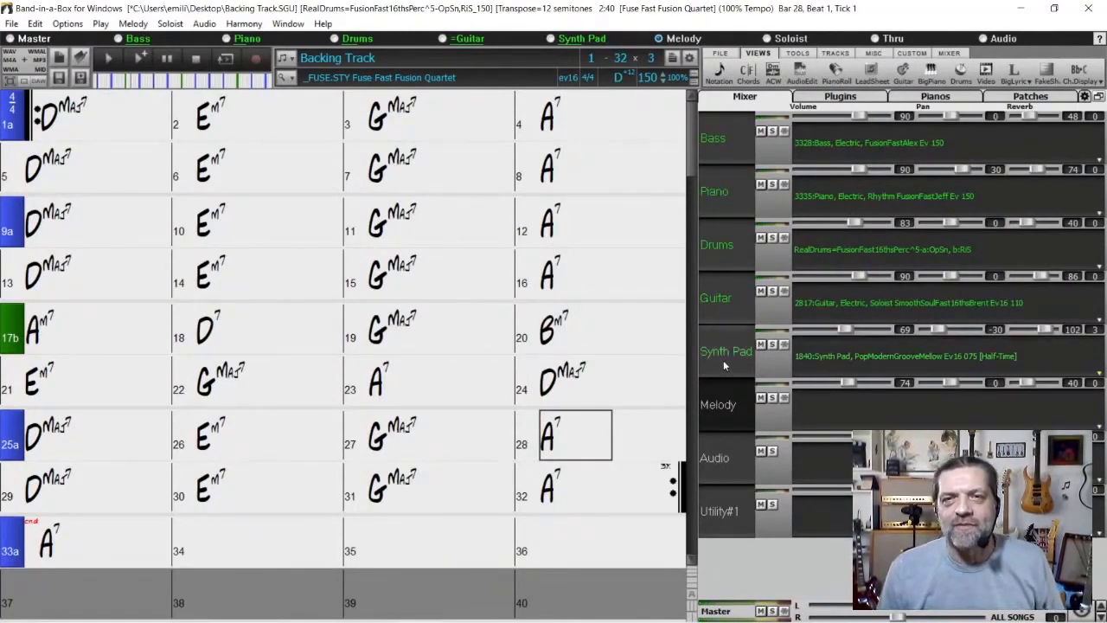
# - Open the Guitar track in the audio editor and review the editing commands available for a selection over bar 1
pyautogui.click(721, 297)
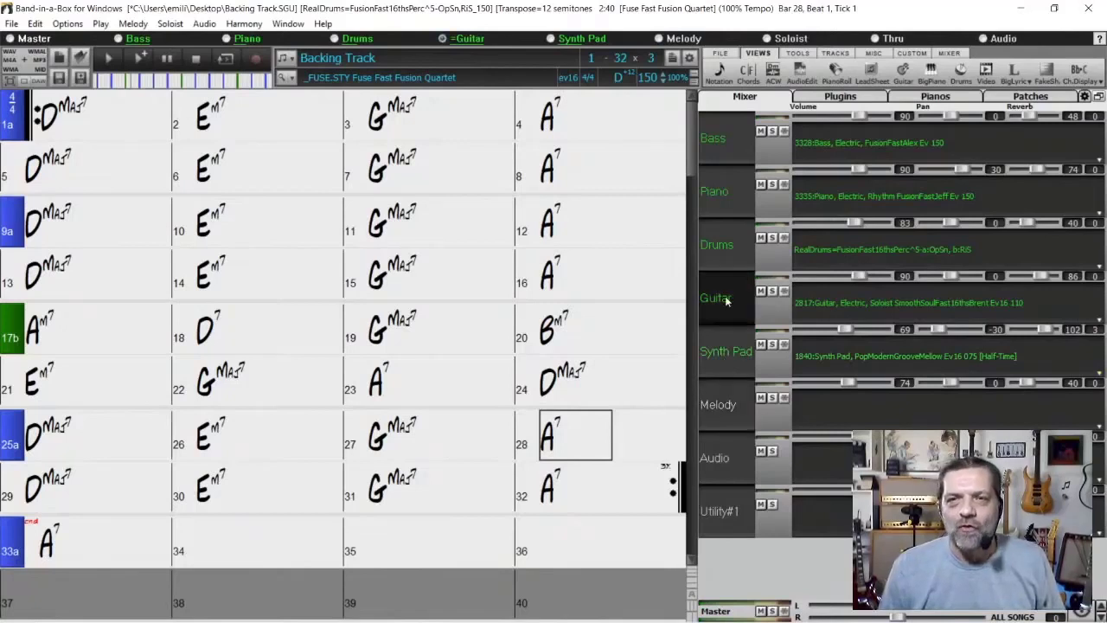
pyautogui.click(802, 73)
pyautogui.moveTo(468, 372); pyautogui.dragTo(320, 372)
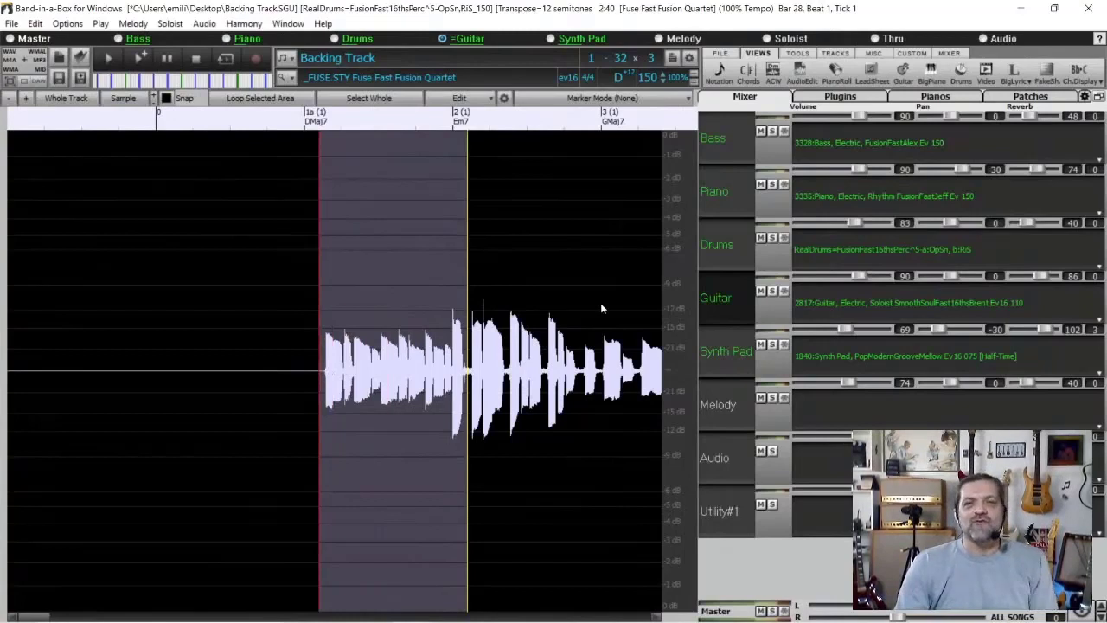
pyautogui.click(465, 99)
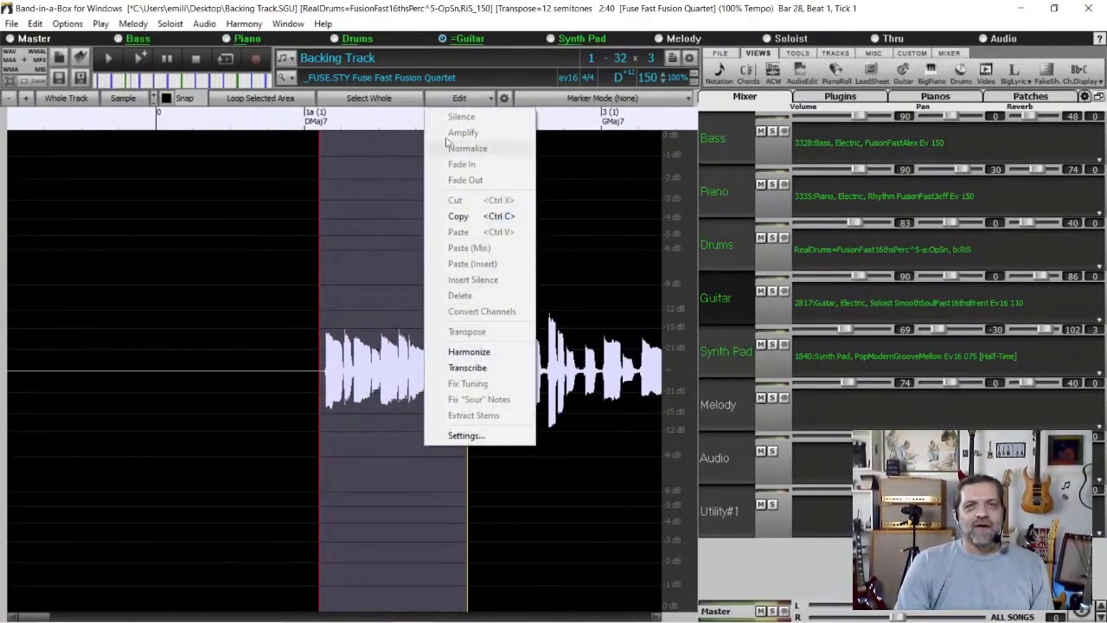
pyautogui.click(450, 98)
pyautogui.click(451, 97)
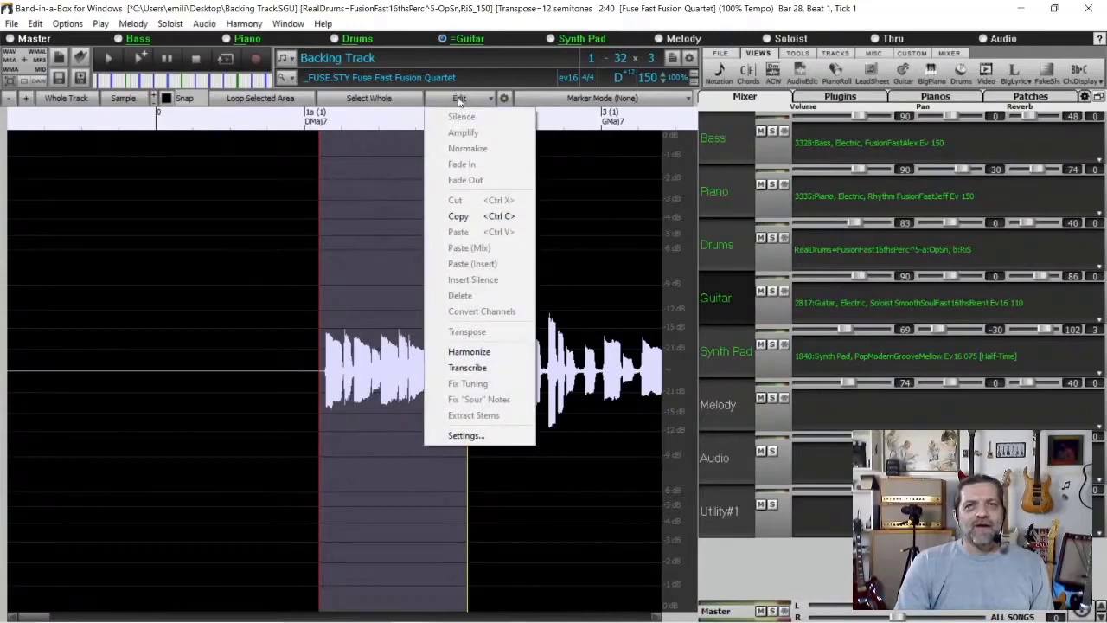
pyautogui.click(494, 523)
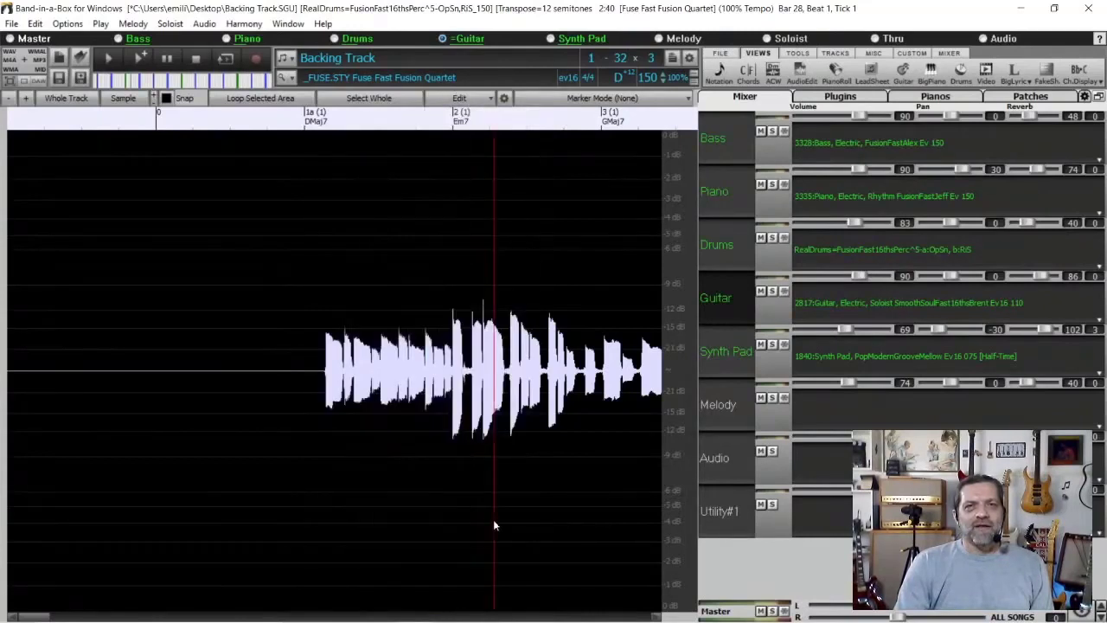
# - Select the guitar audio around the start of bar 3, copy it and clear the selection
pyautogui.click(532, 398)
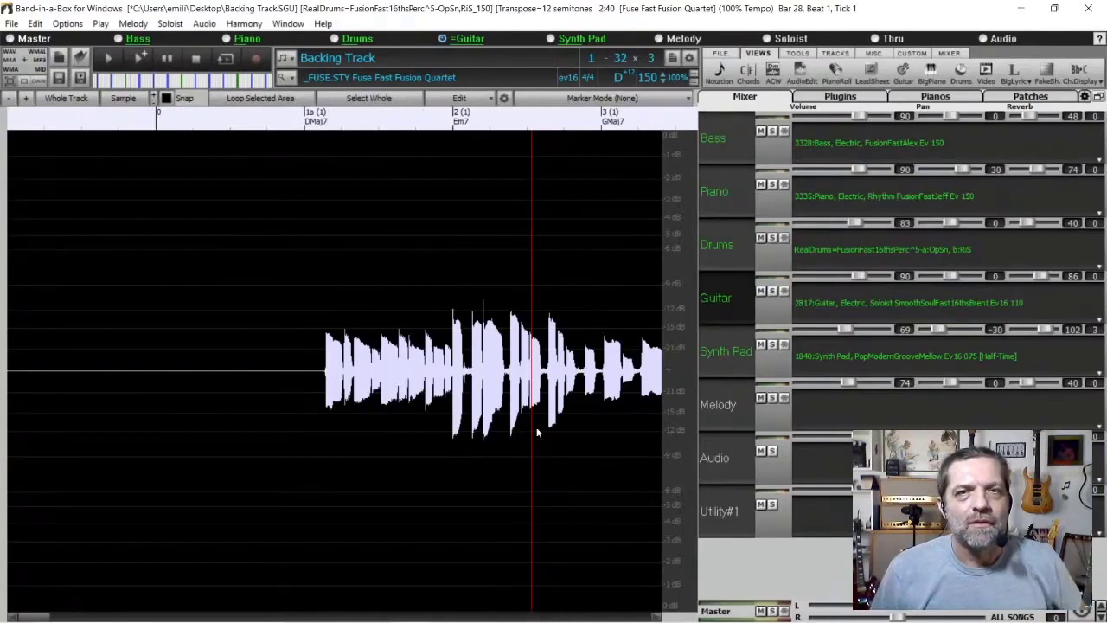
pyautogui.moveTo(568, 402); pyautogui.dragTo(635, 407)
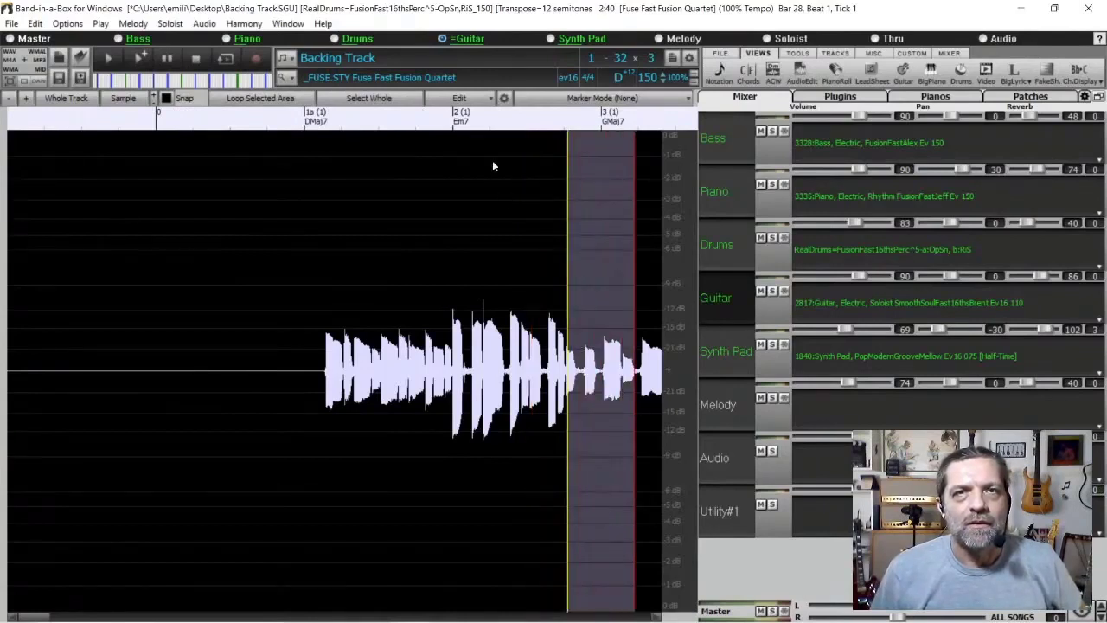
pyautogui.click(483, 101)
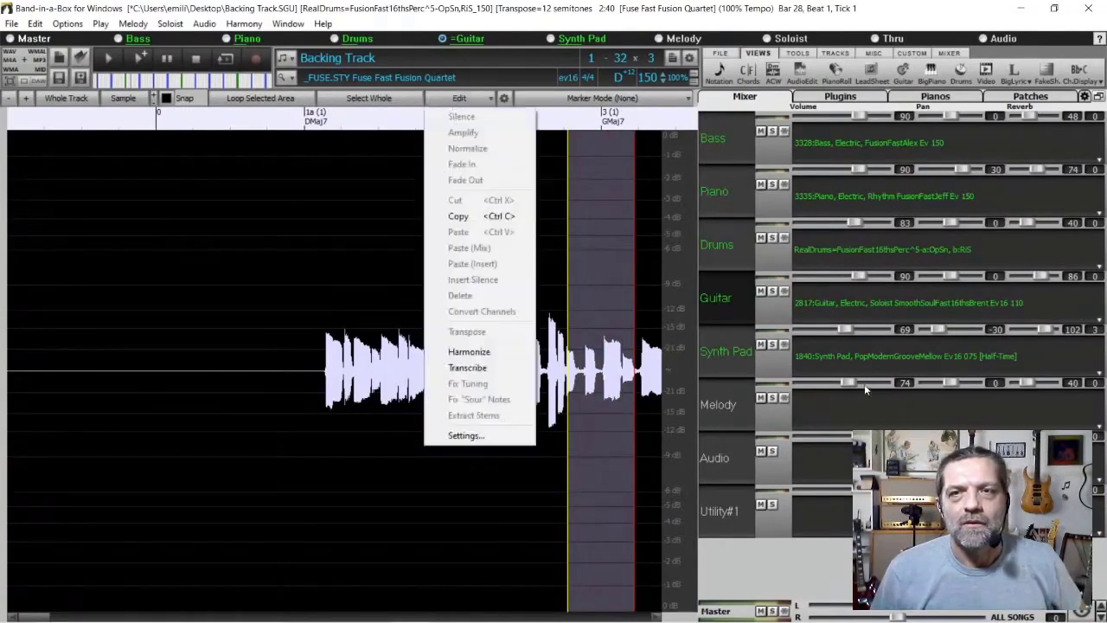
pyautogui.click(461, 216)
pyautogui.click(59, 222)
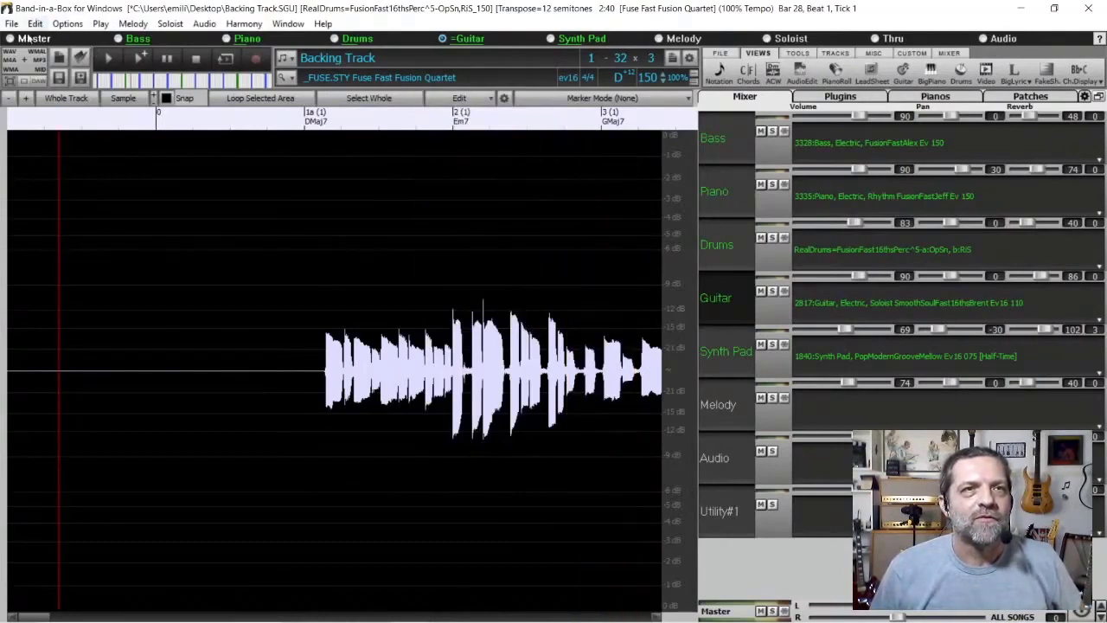
# - Save the Backing Track song and minimize Band-in-a-Box
pyautogui.click(78, 78)
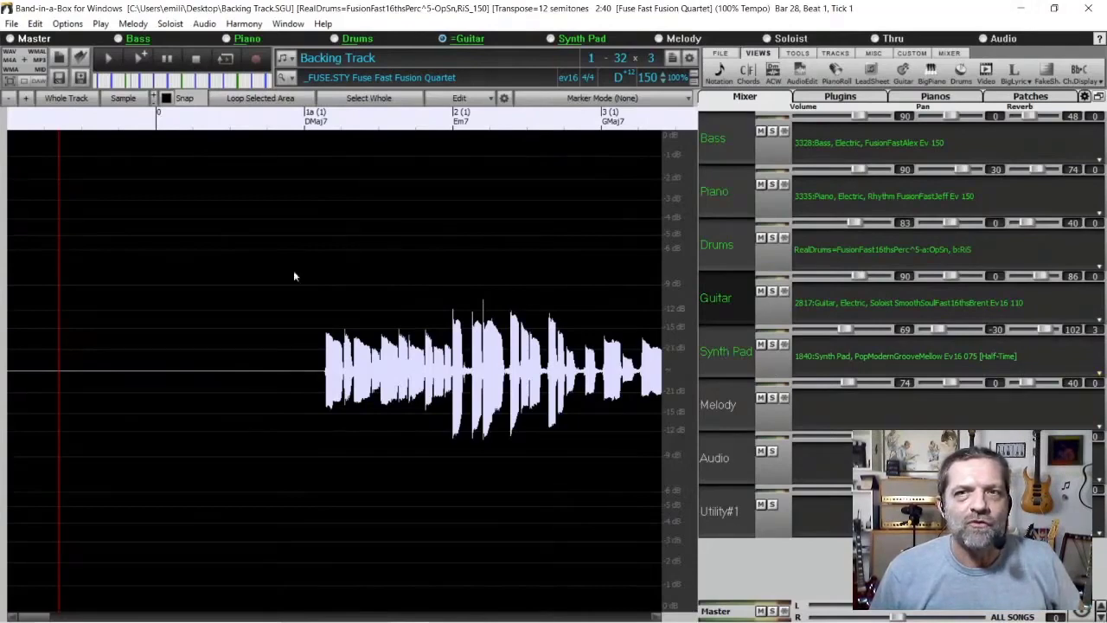
pyautogui.click(1023, 8)
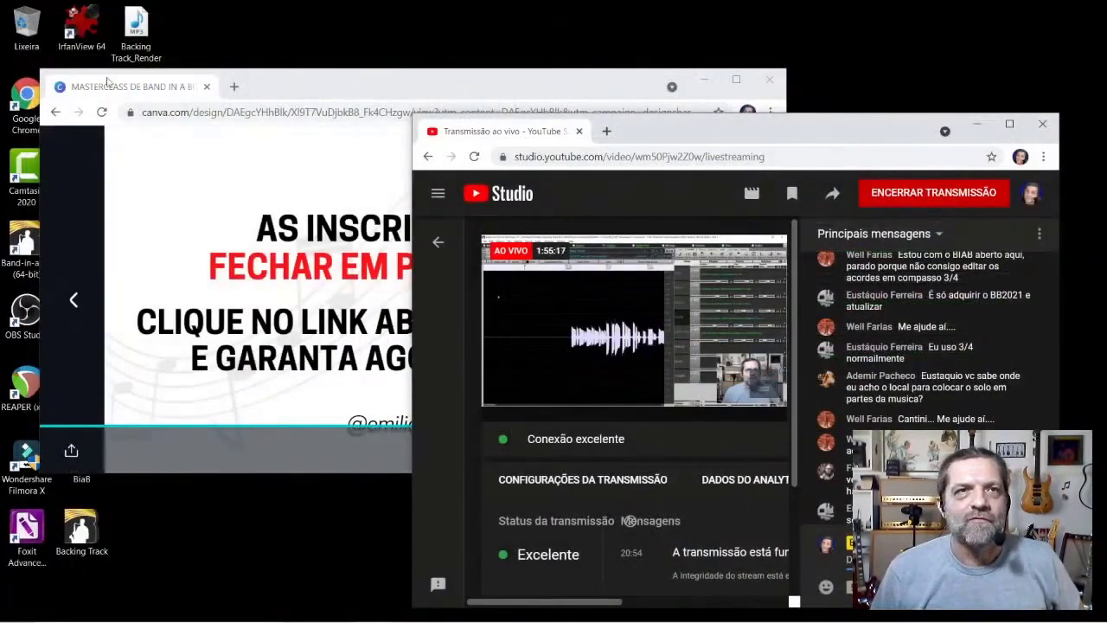
# - Open REAPER, continue in evaluation mode and add a new track to the empty project
pyautogui.doubleClick(19, 381)
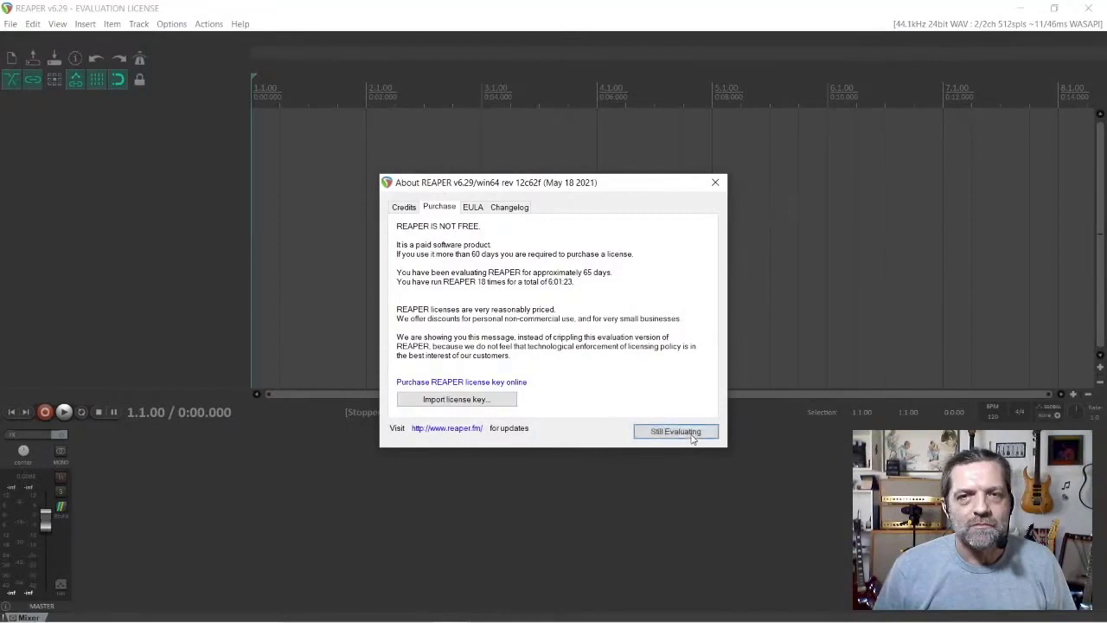
pyautogui.click(692, 432)
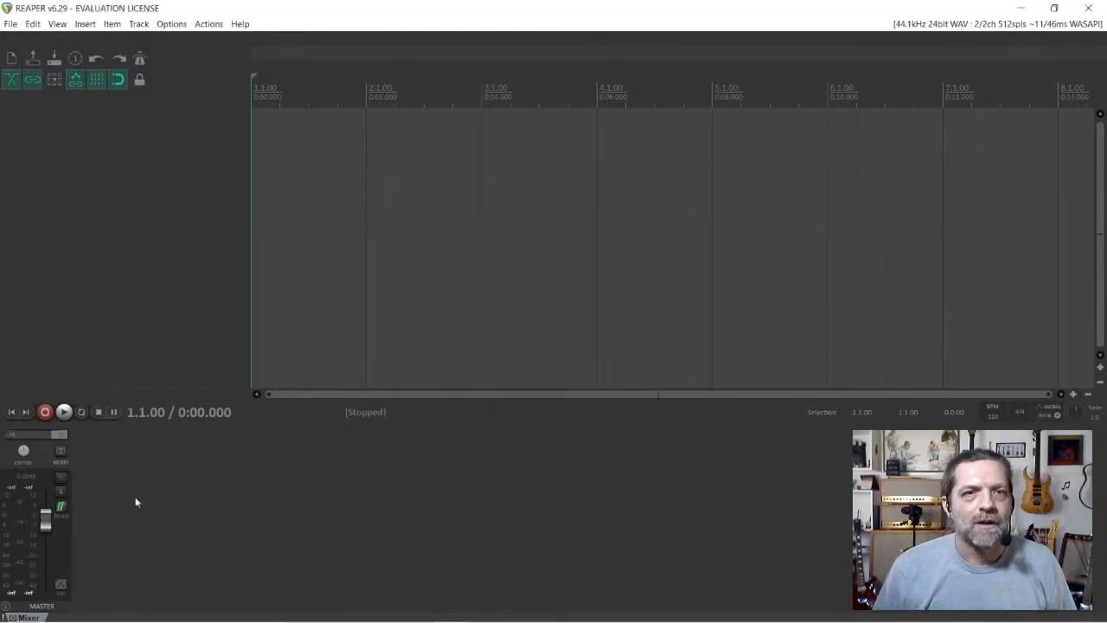
pyautogui.doubleClick(101, 120)
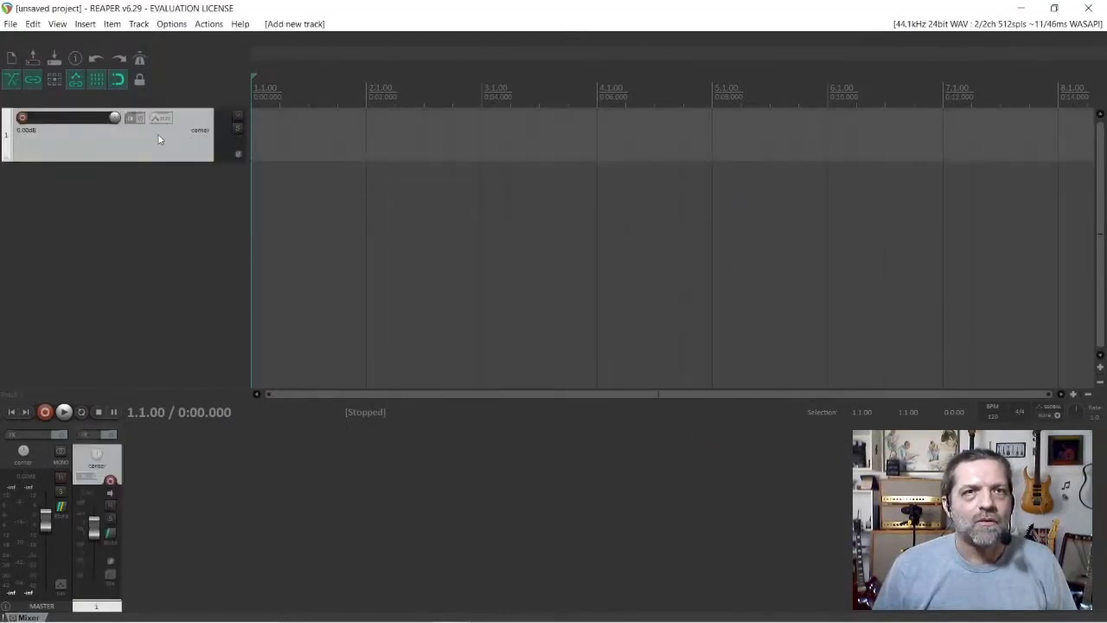
# - Add the VST3i Band-in-a-Box DAW VST3 Plugin to track 1, finding it with the filter "band"
pyautogui.click(130, 118)
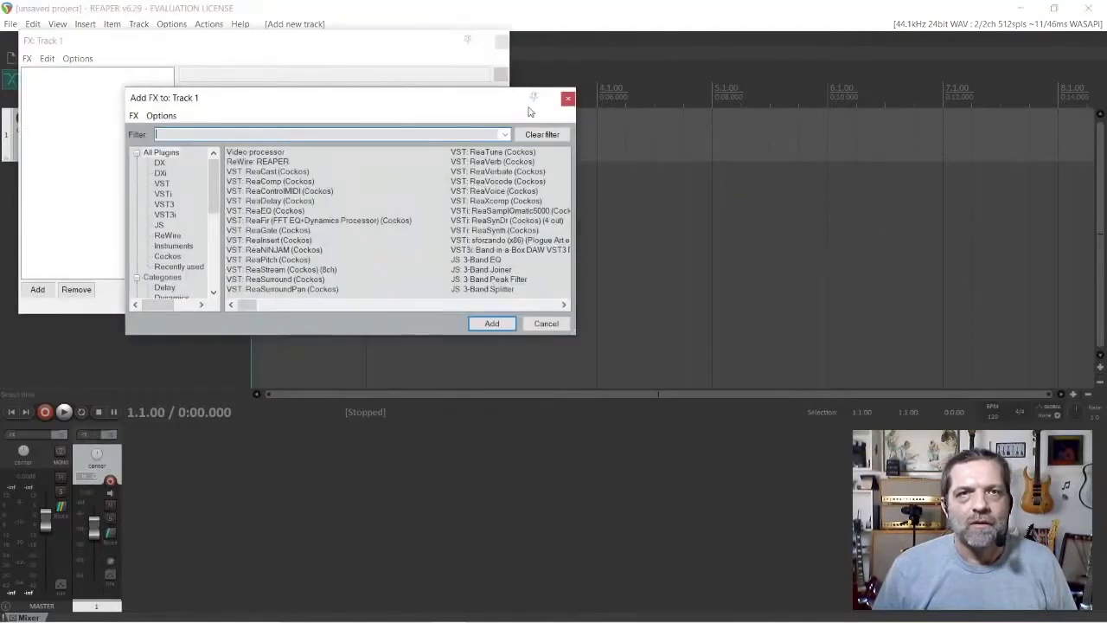
pyautogui.write('ban')
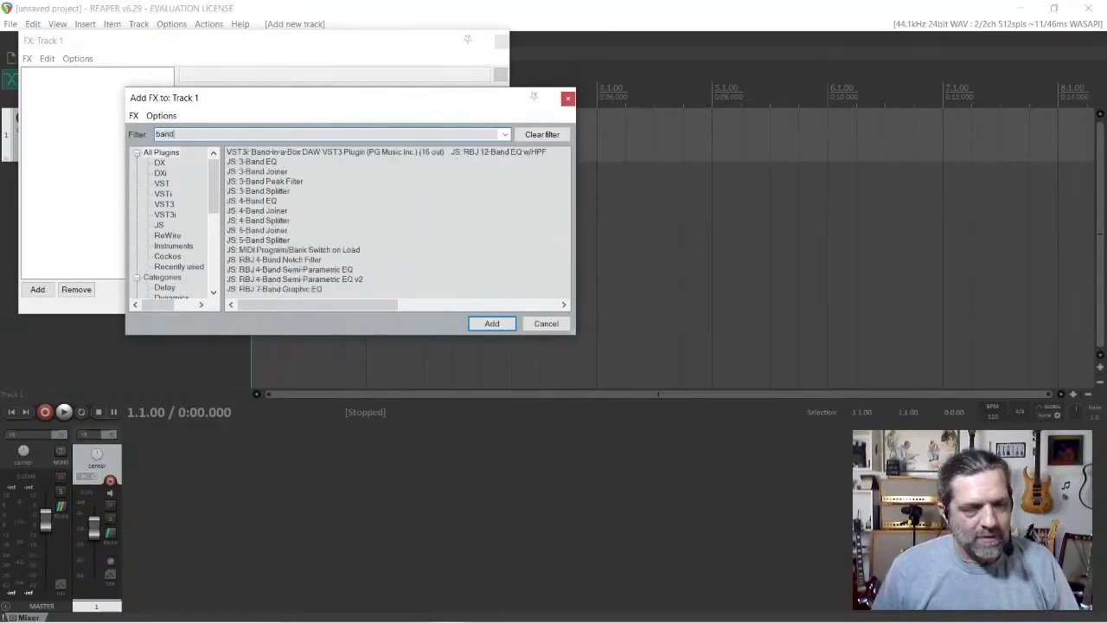
pyautogui.write('d')
pyautogui.click(317, 153)
pyautogui.click(492, 324)
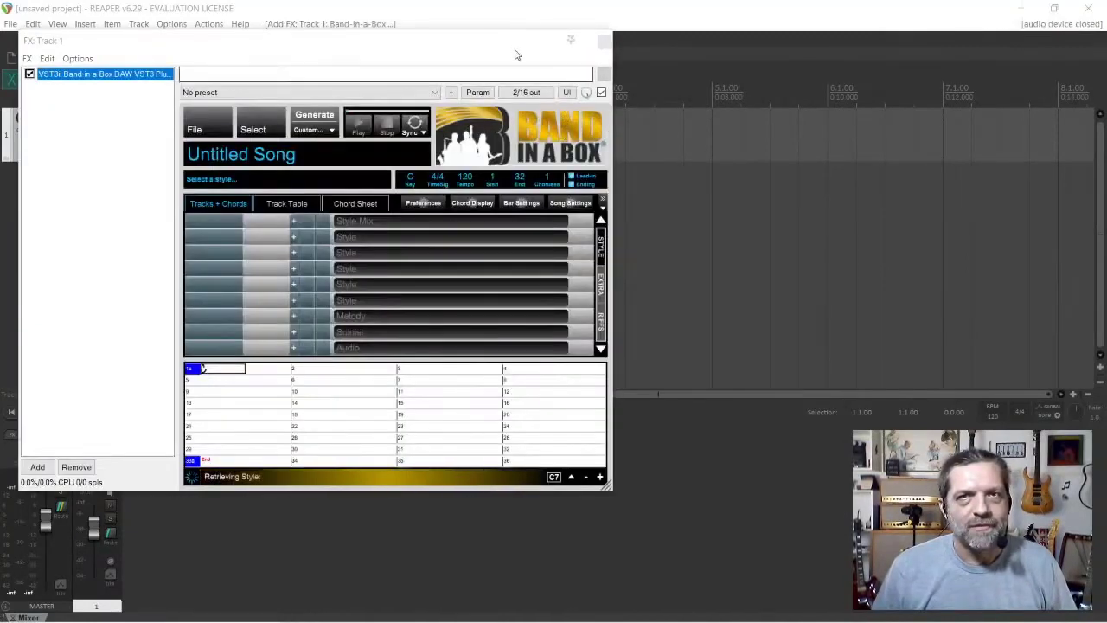
# - Open the Backing Track song from the desktop in the Band-in-a-Box plugin
pyautogui.moveTo(514, 49); pyautogui.dragTo(923, 175)
pyautogui.click(616, 242)
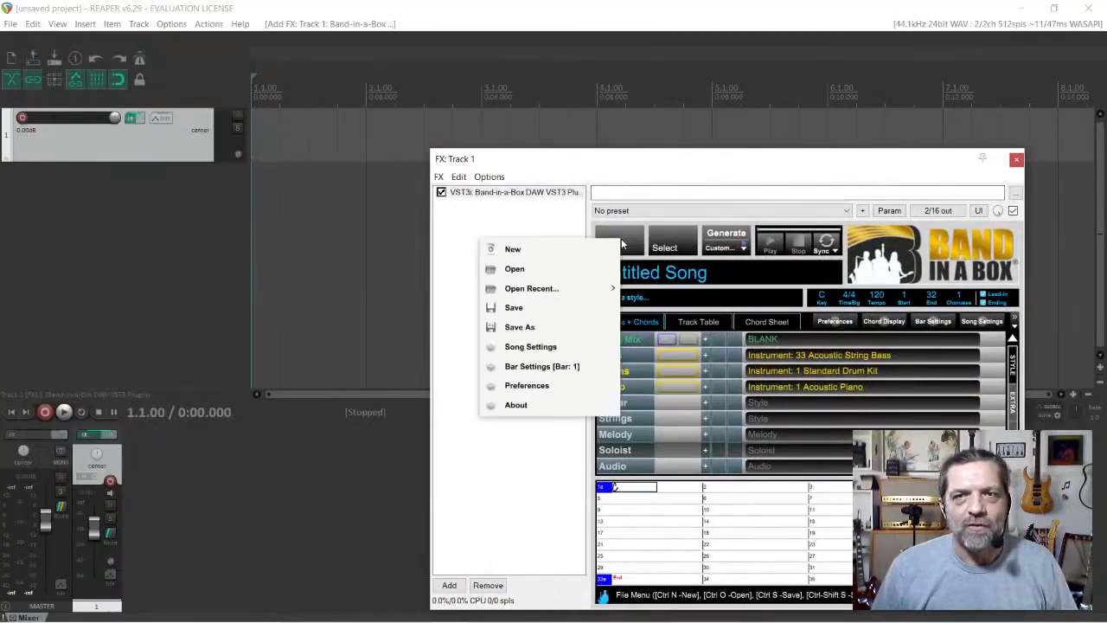
pyautogui.click(557, 275)
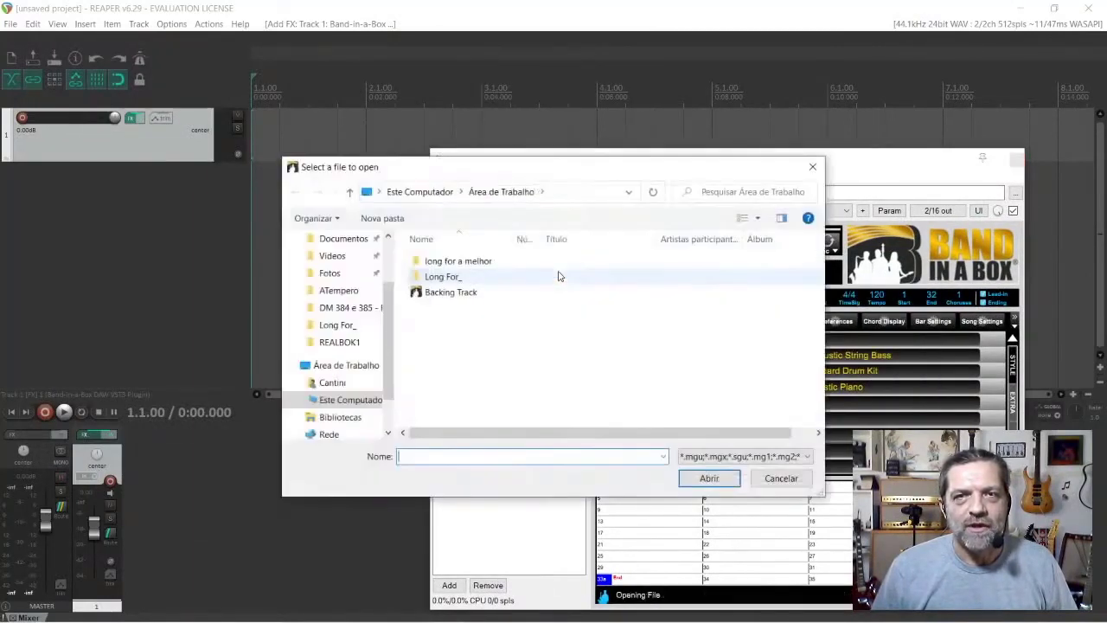
pyautogui.click(450, 292)
pyautogui.click(710, 479)
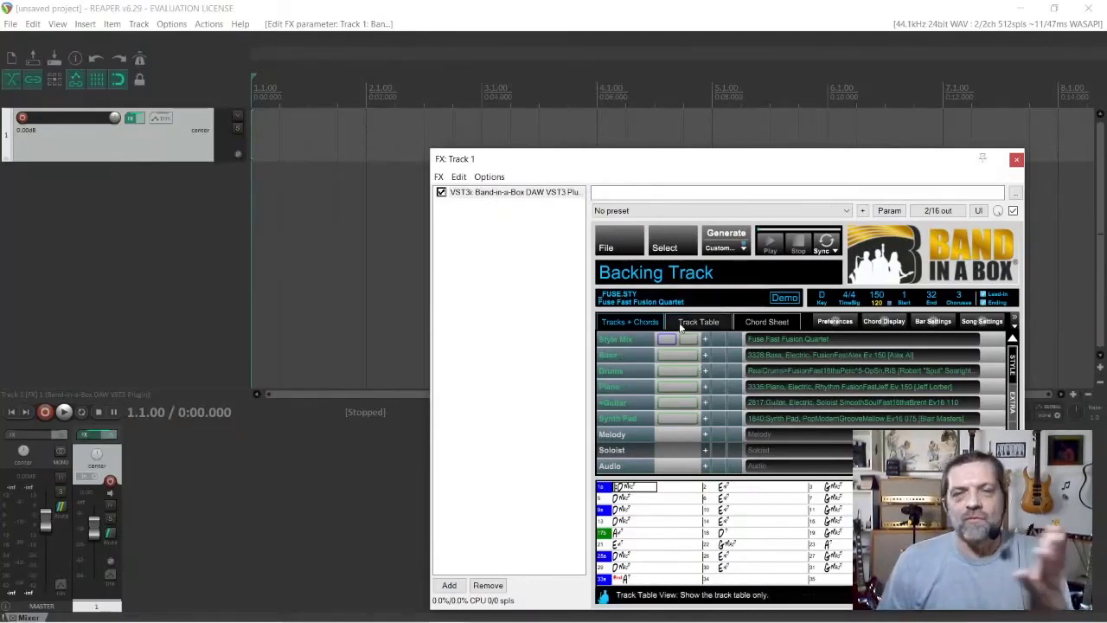
# - Generate the song's tracks in the plugin and set the REAPER project tempo to 150 BPM
pyautogui.click(726, 235)
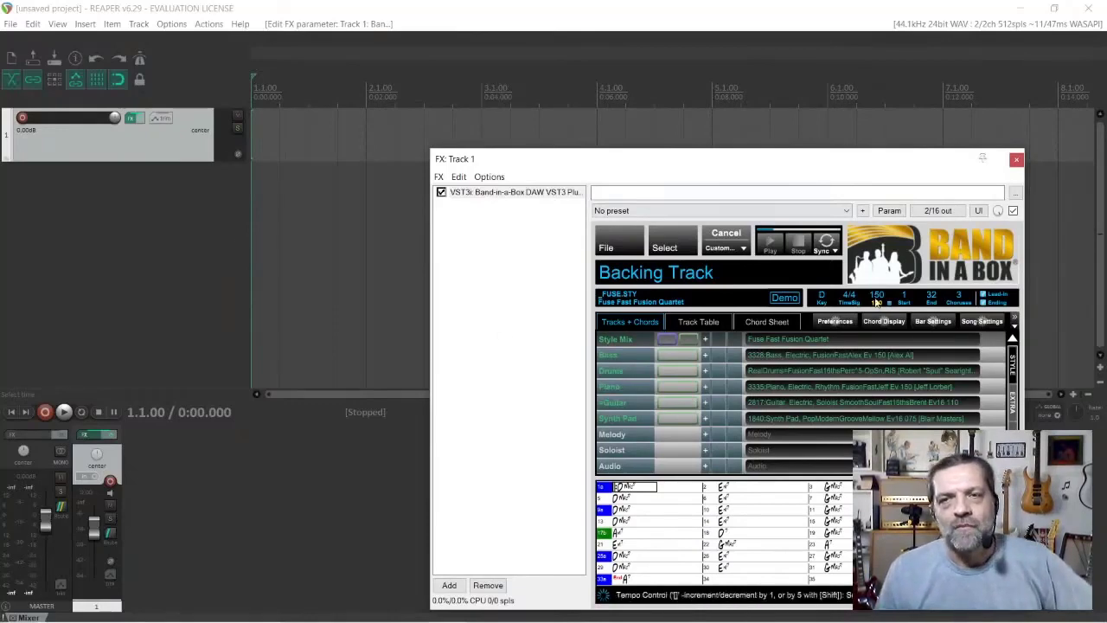
pyautogui.moveTo(885, 165); pyautogui.dragTo(661, 173)
pyautogui.click(992, 412)
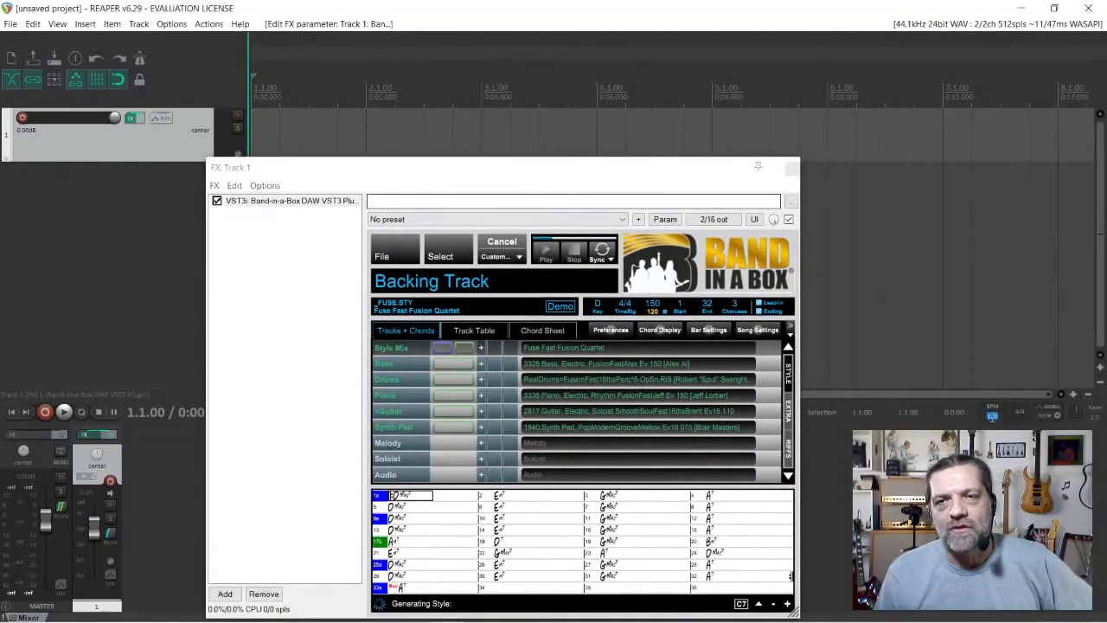
pyautogui.write('150')
pyautogui.press('Return')
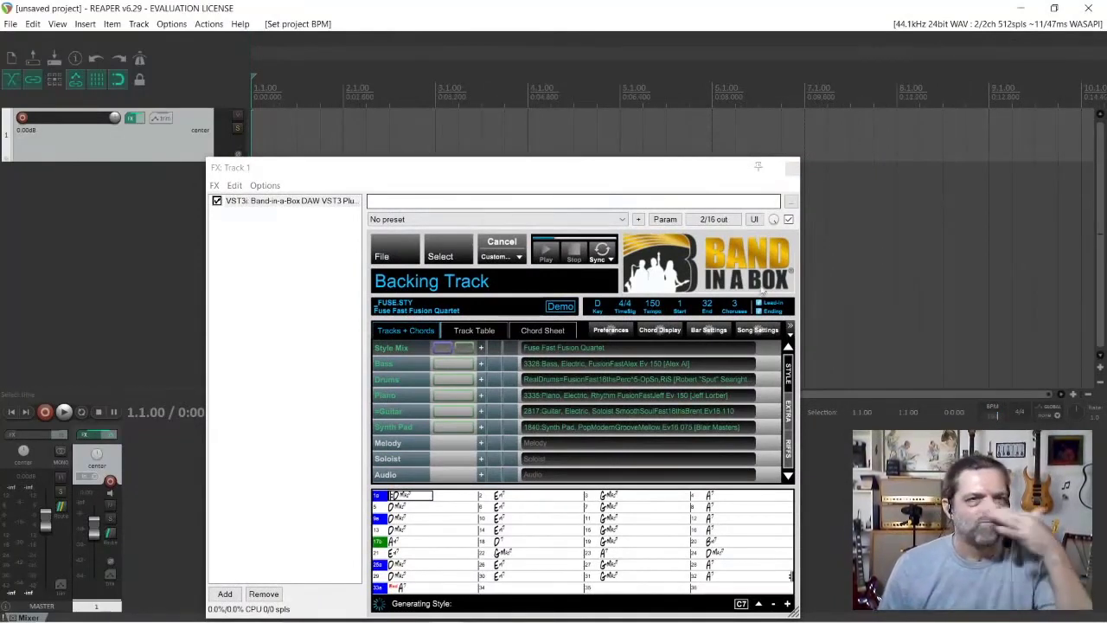
pyautogui.moveTo(676, 168); pyautogui.dragTo(823, 152)
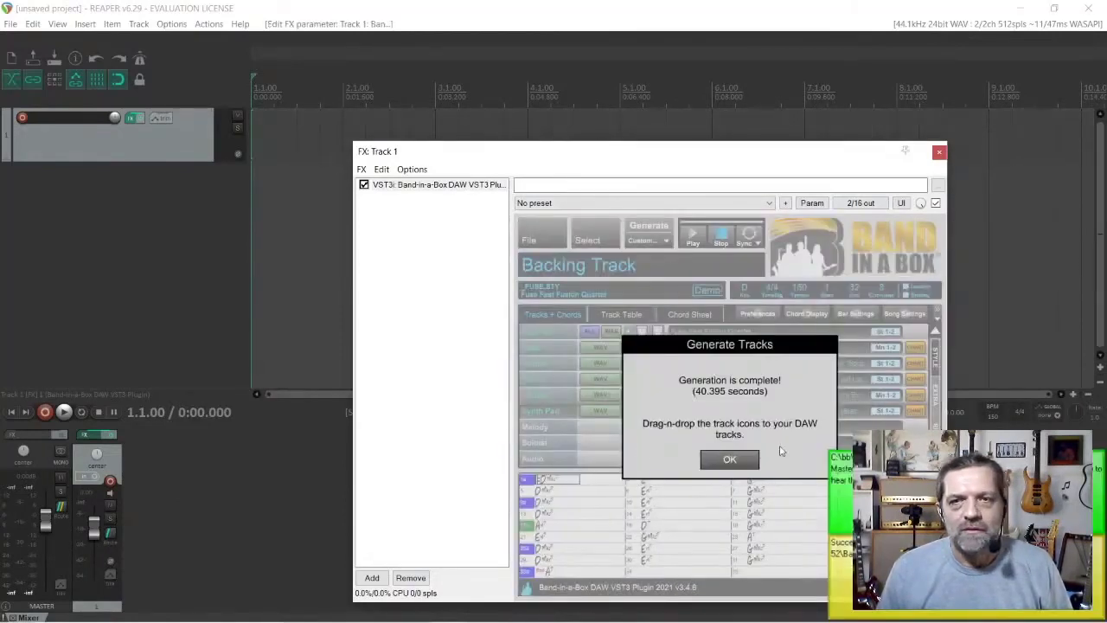
pyautogui.click(729, 459)
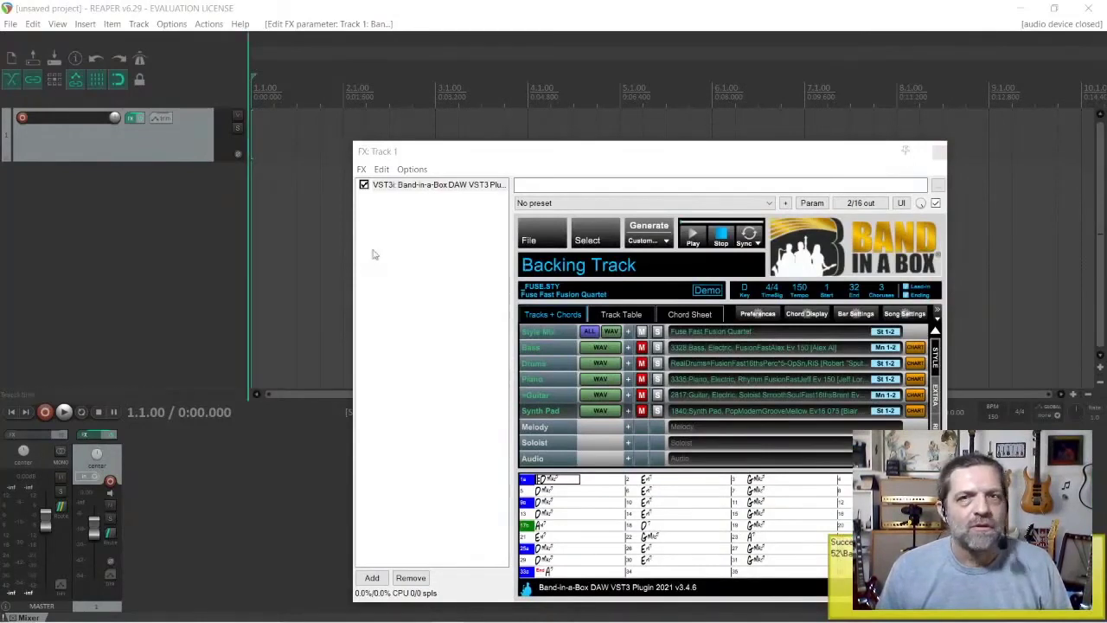
# - Insert all of the plugin's generated WAV tracks into the project at bar 1, each on a separate track
pyautogui.moveTo(483, 153); pyautogui.dragTo(543, 157)
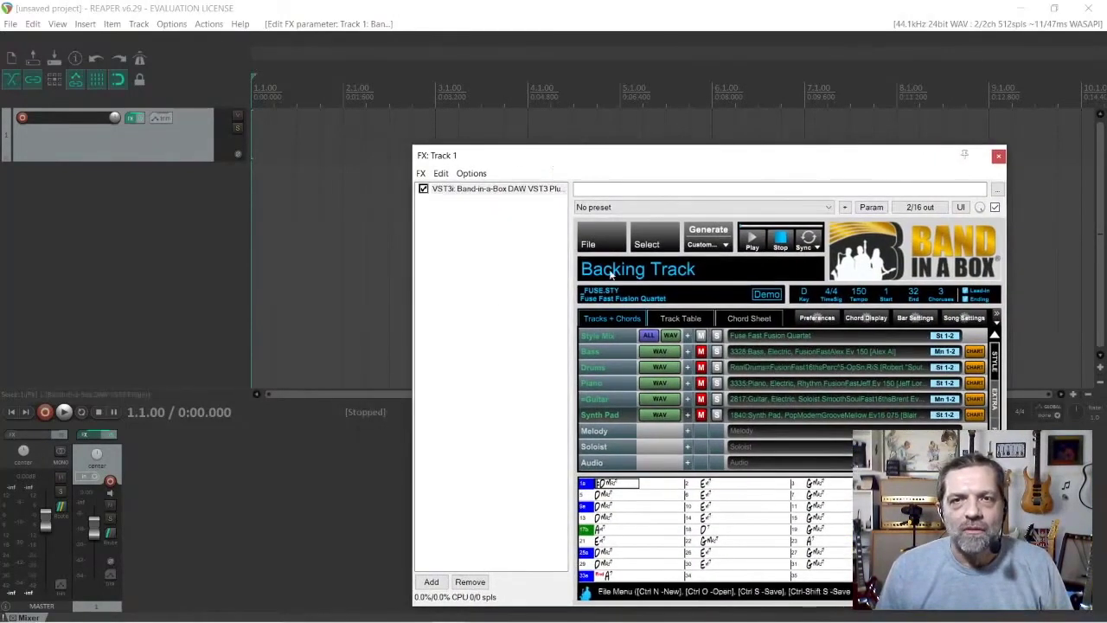
pyautogui.moveTo(650, 335); pyautogui.dragTo(262, 178)
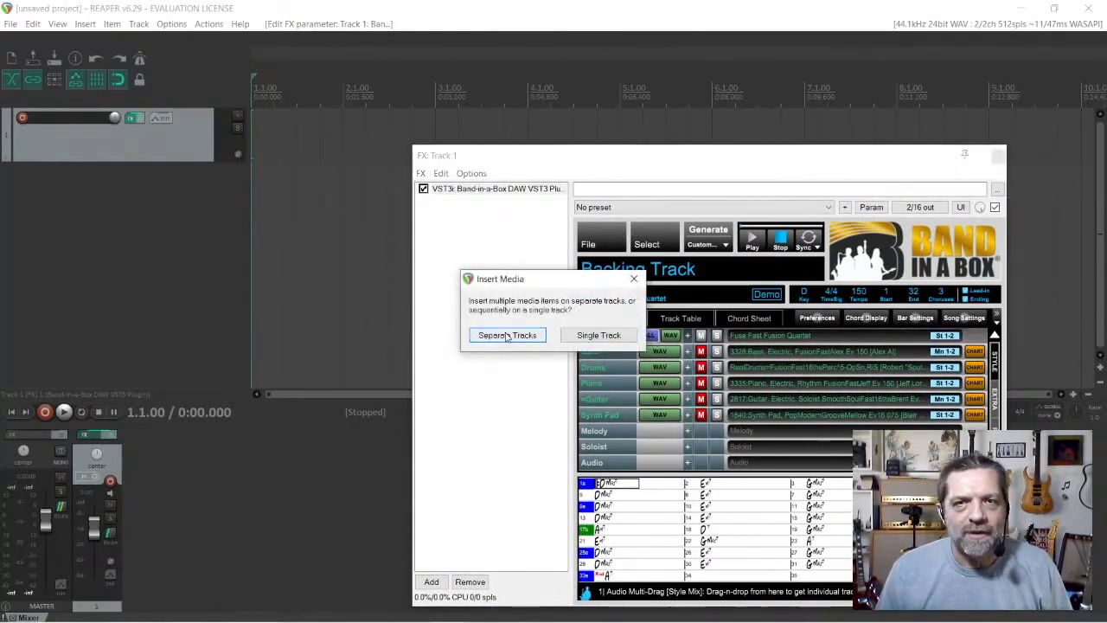
pyautogui.click(504, 335)
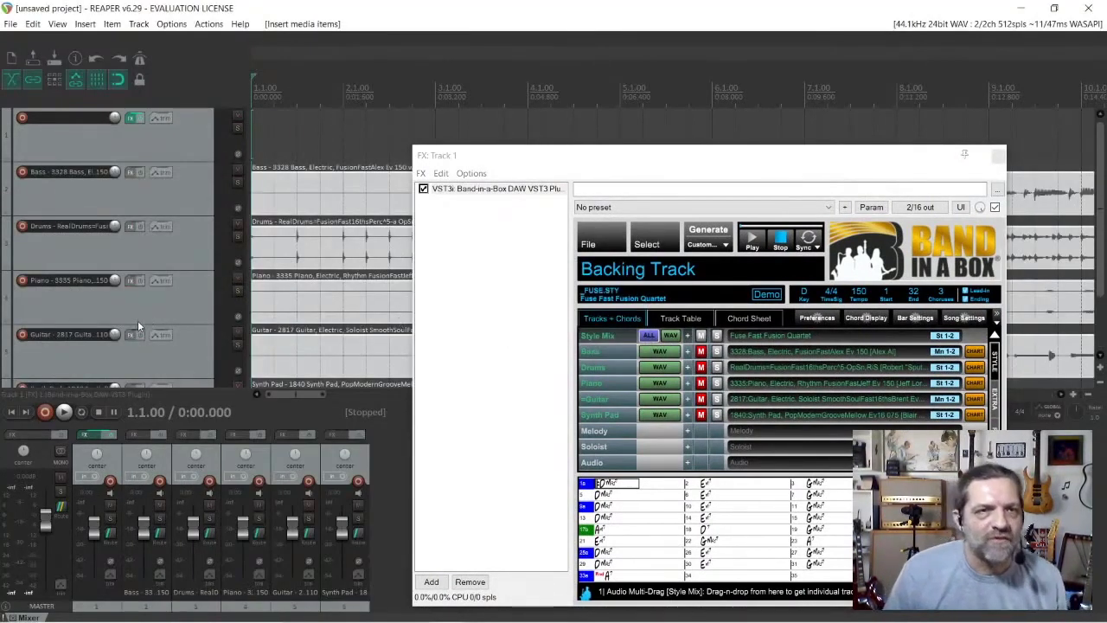
pyautogui.scroll(-1, 138, 327)
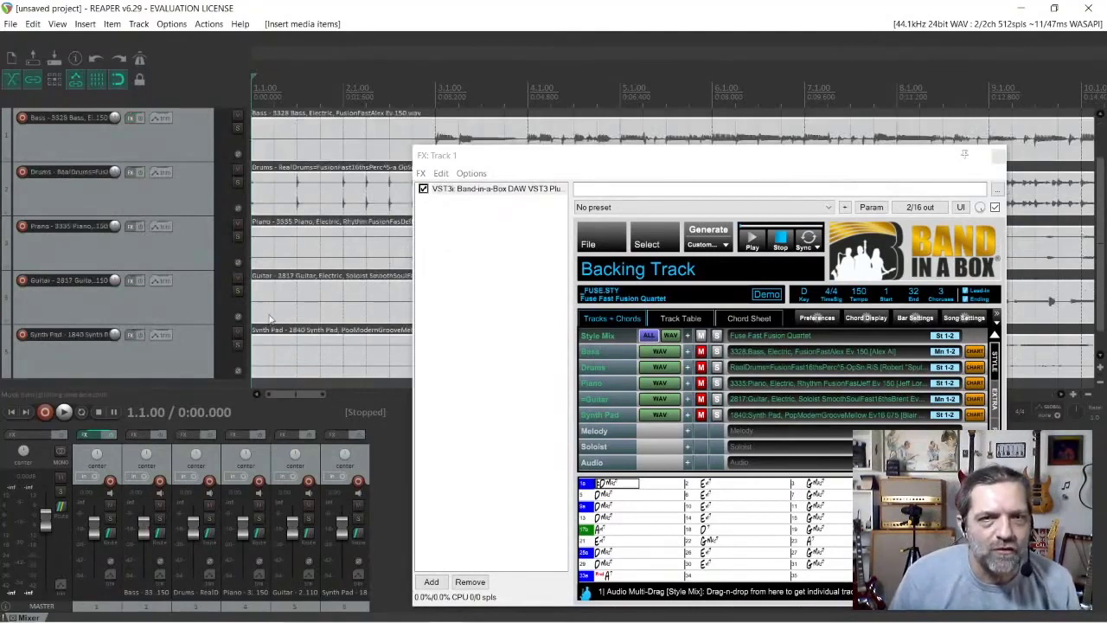
# - Close the plugin window, listen to the inserted tracks from the beginning and stop playback
pyautogui.click(999, 155)
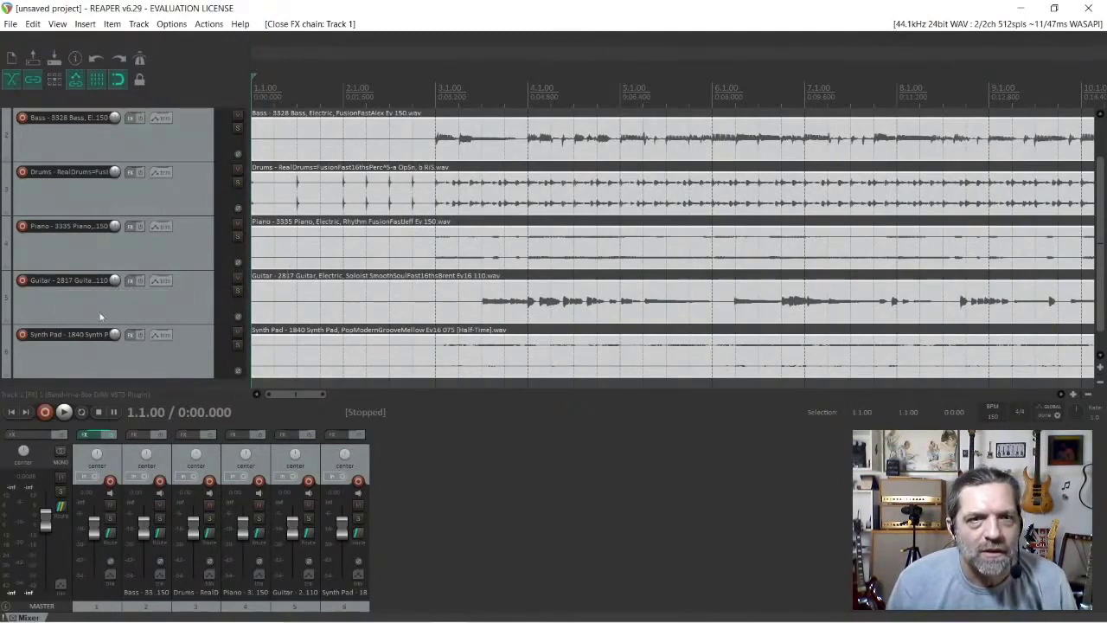
pyautogui.click(63, 411)
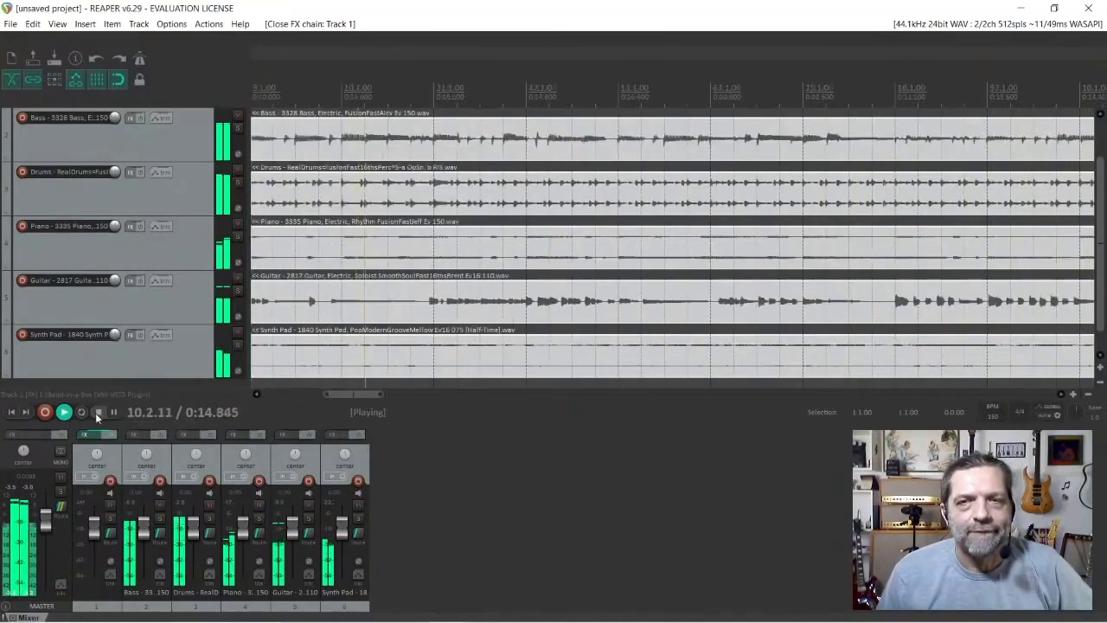
pyautogui.click(95, 413)
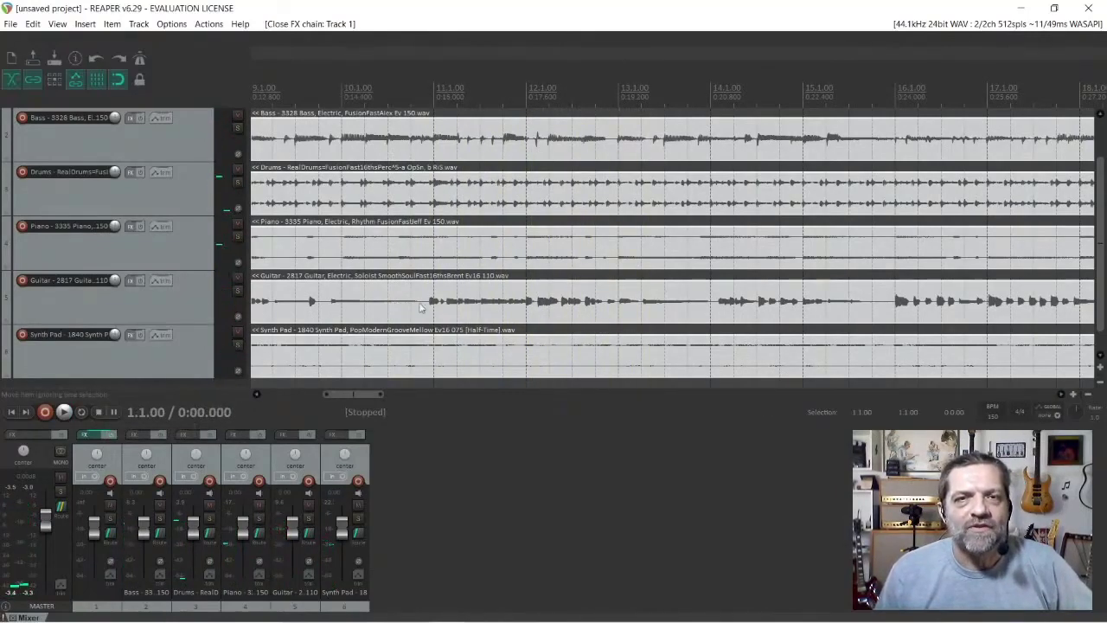
# - Trim the Guitar item at both ends so it spans bar 63 to about bar 81
pyautogui.scroll(-10, 323, 185)
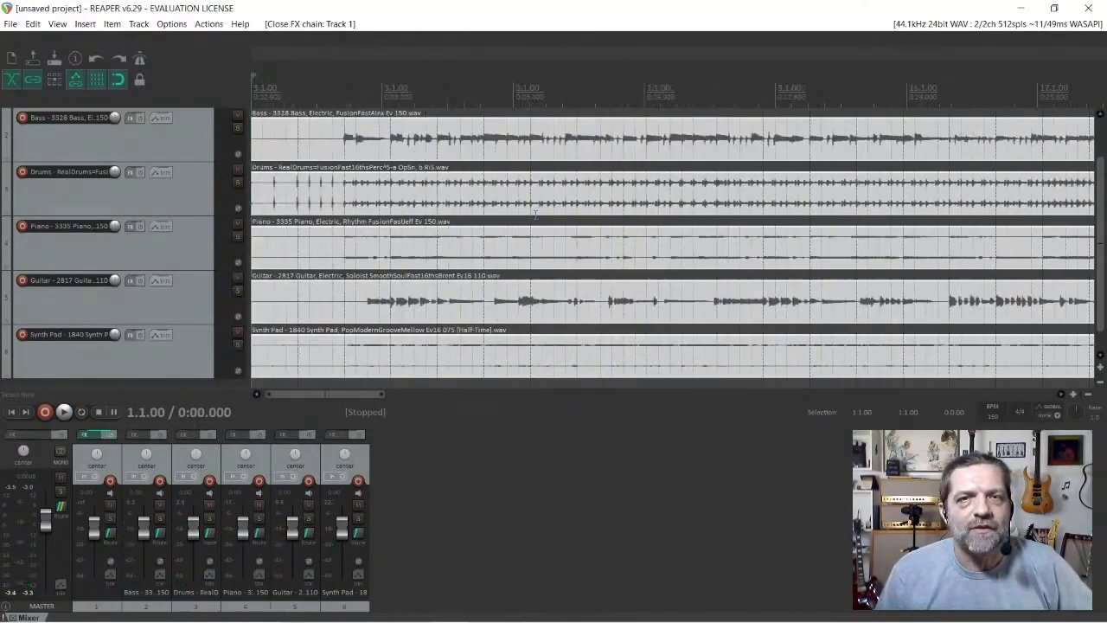
pyautogui.click(623, 304)
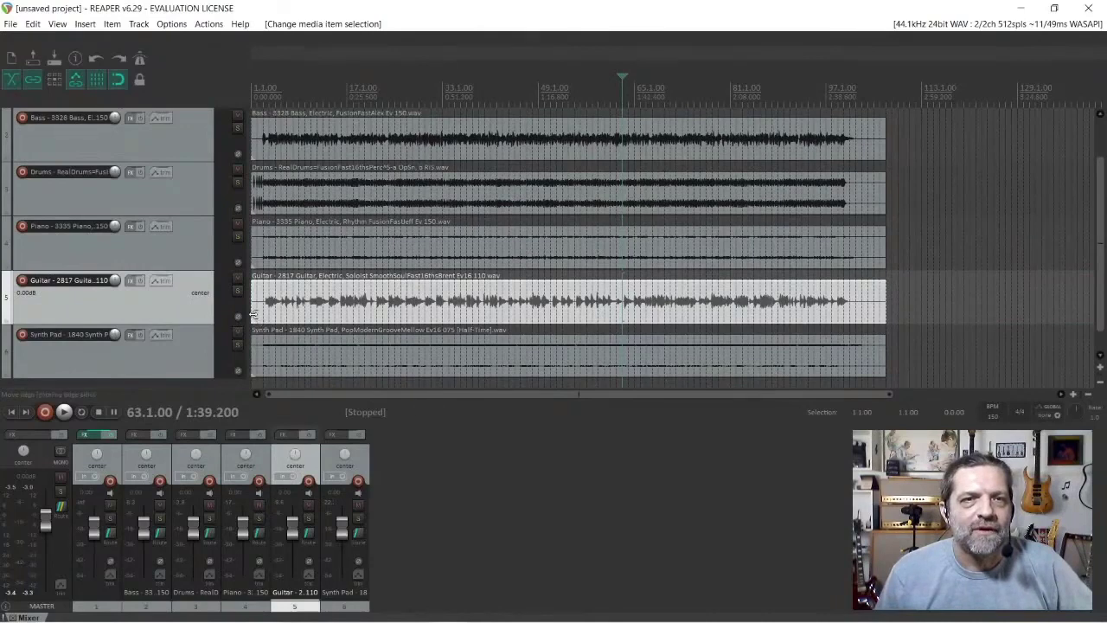
pyautogui.moveTo(251, 313); pyautogui.dragTo(623, 309)
pyautogui.moveTo(886, 314); pyautogui.dragTo(729, 306)
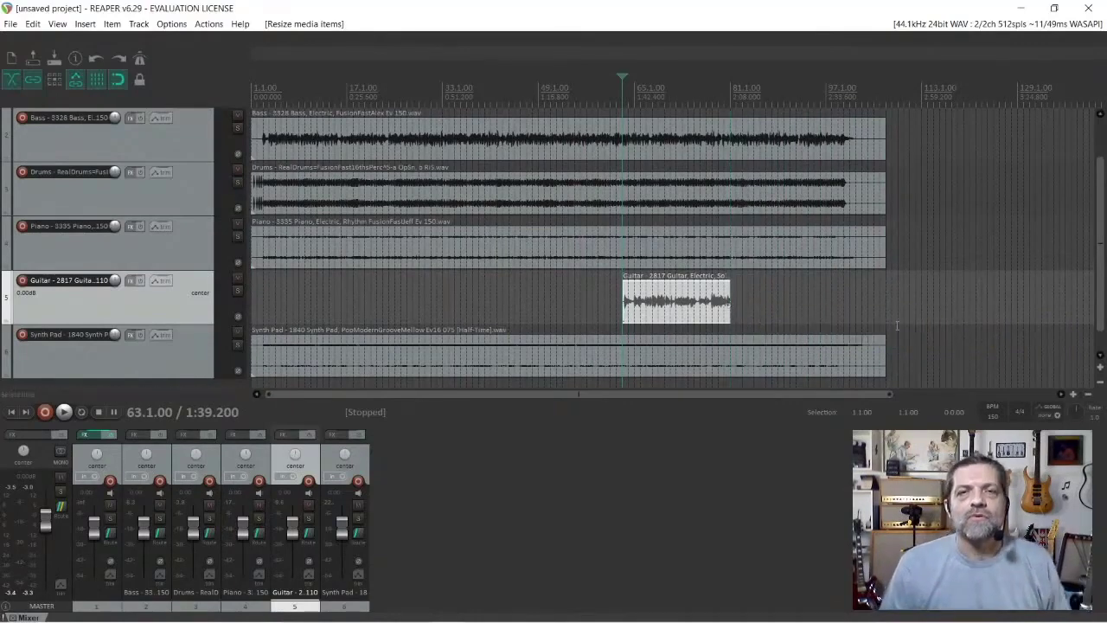
# - Listen to the arrangement from bar 57, stop it and shorten the Guitar item's end to about bar 76
pyautogui.click(586, 91)
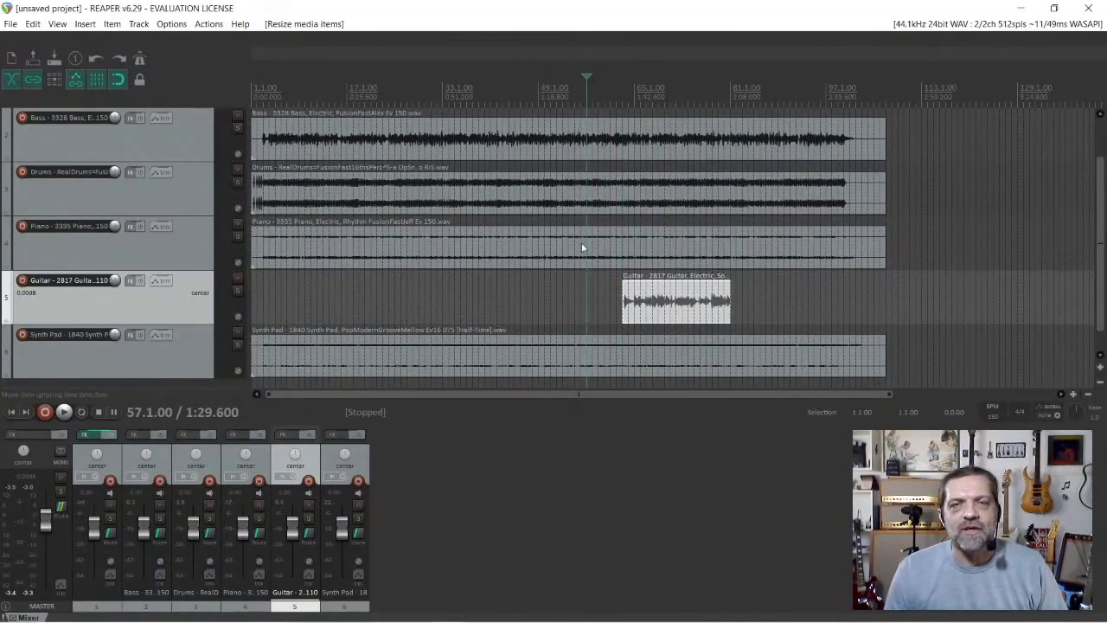
pyautogui.press('space')
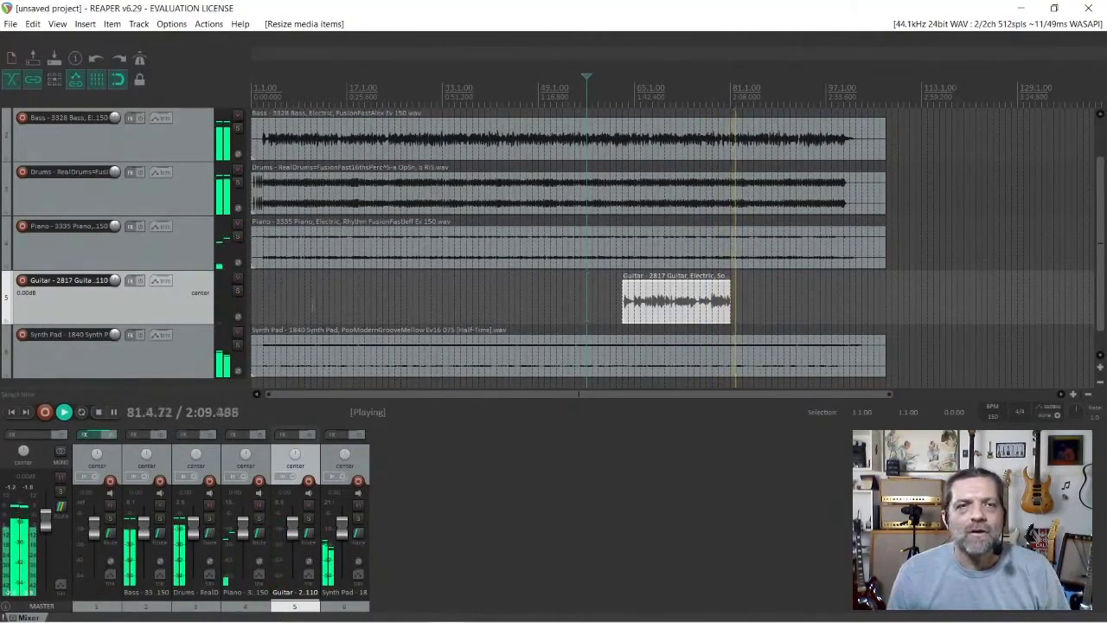
pyautogui.click(100, 413)
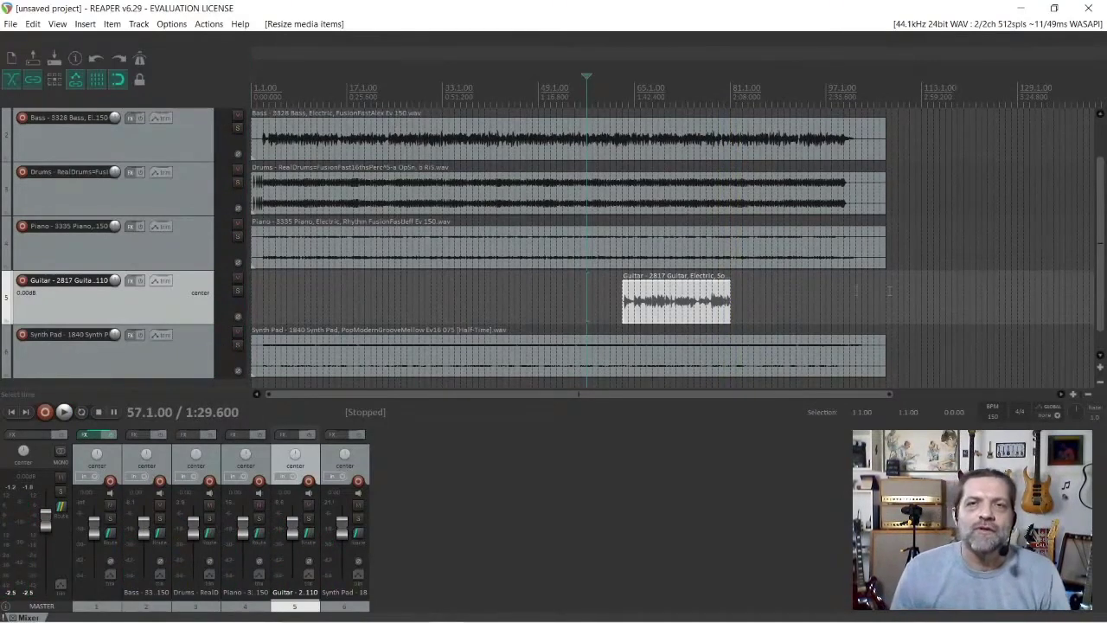
pyautogui.moveTo(729, 313); pyautogui.dragTo(700, 307)
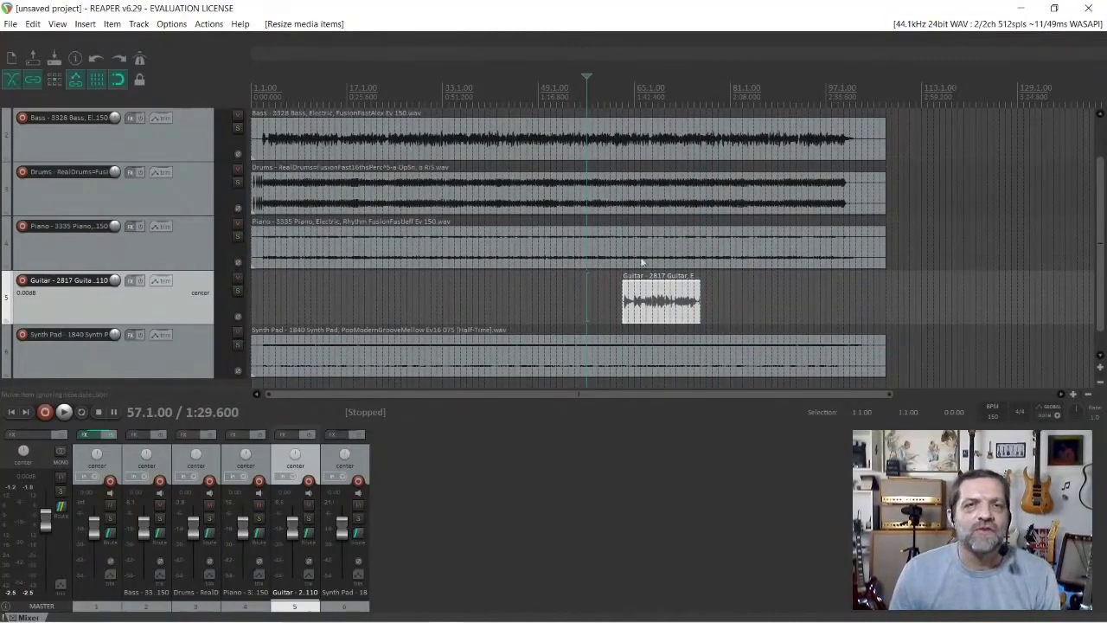
# - Minimize REAPER, show the Canva enrolment slide and bring the YouTube Studio live chat back to the front
pyautogui.click(1024, 12)
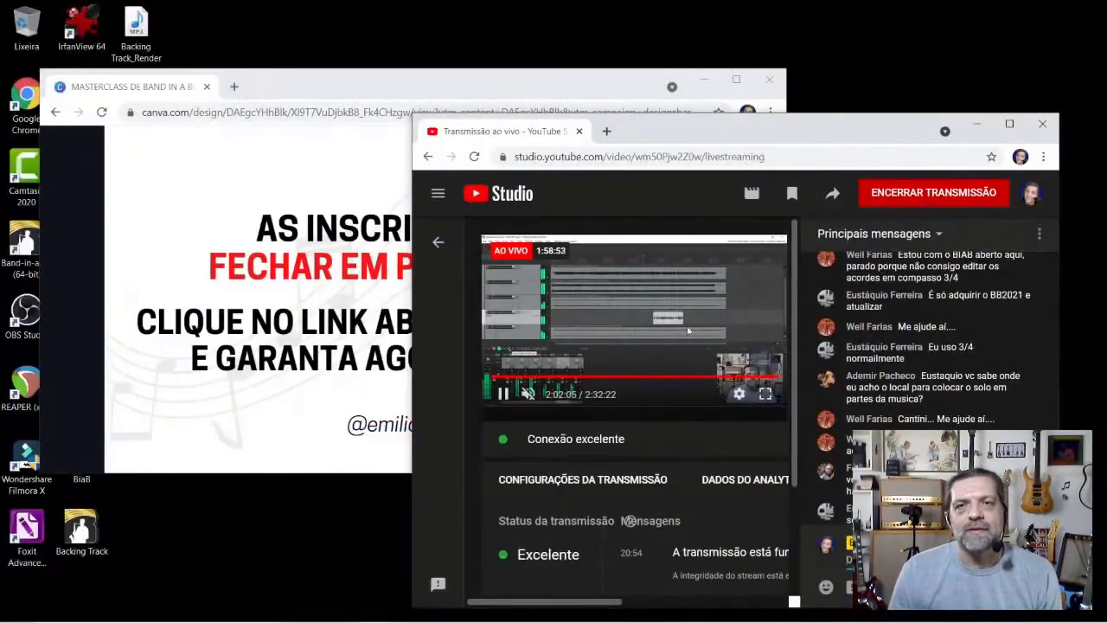
pyautogui.click(310, 90)
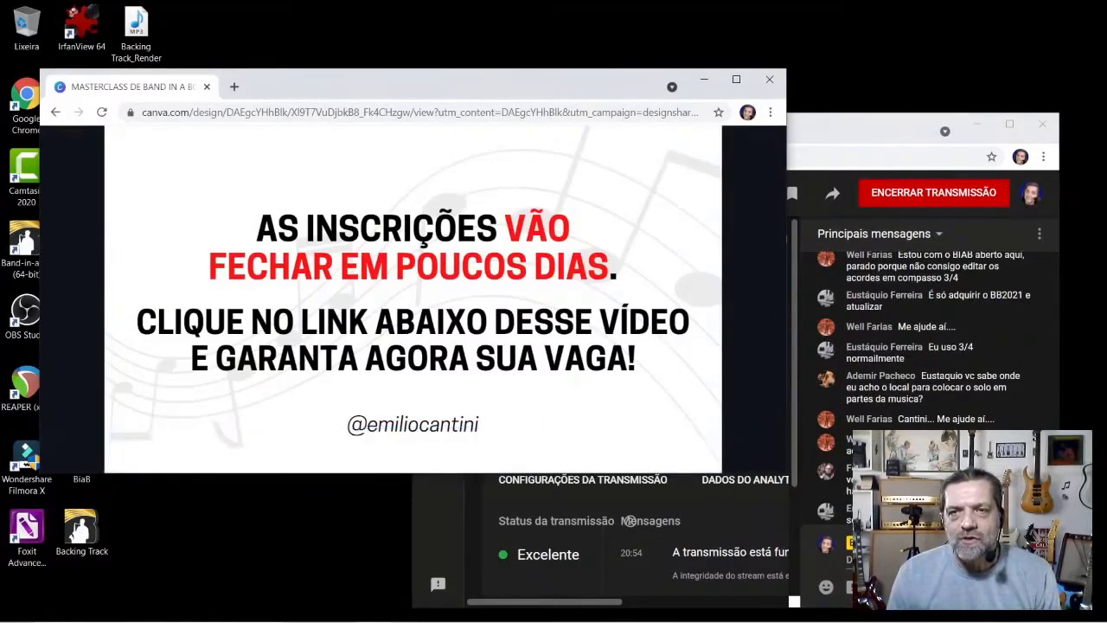
pyautogui.click(629, 521)
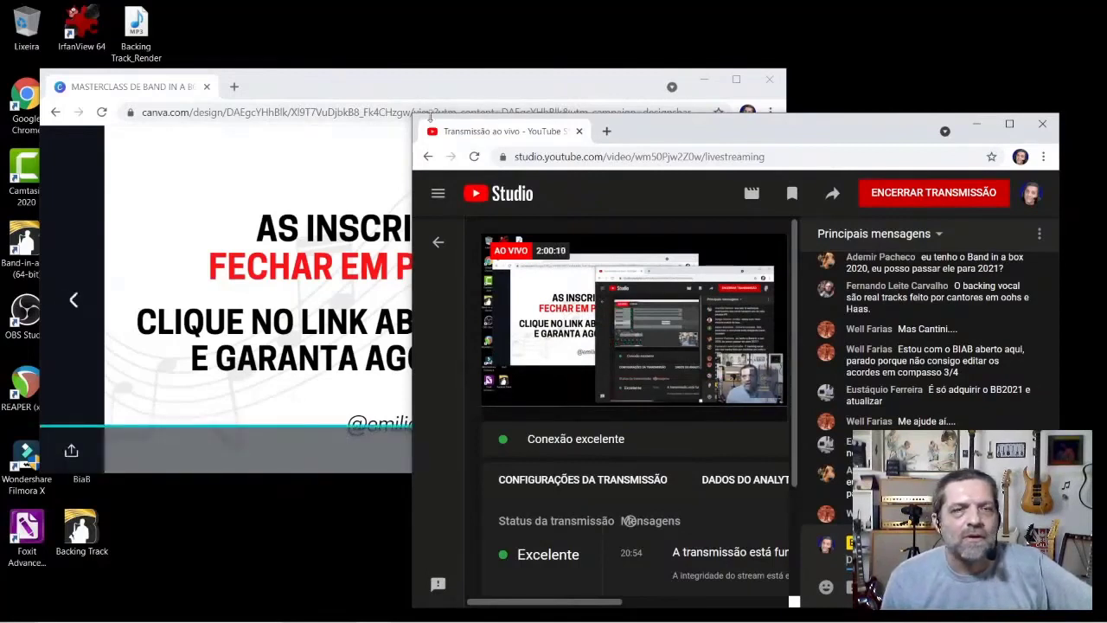
# - Switch to Band-in-a-Box and replace the audio editor with the chord sheet view
pyautogui.moveTo(260, 619)
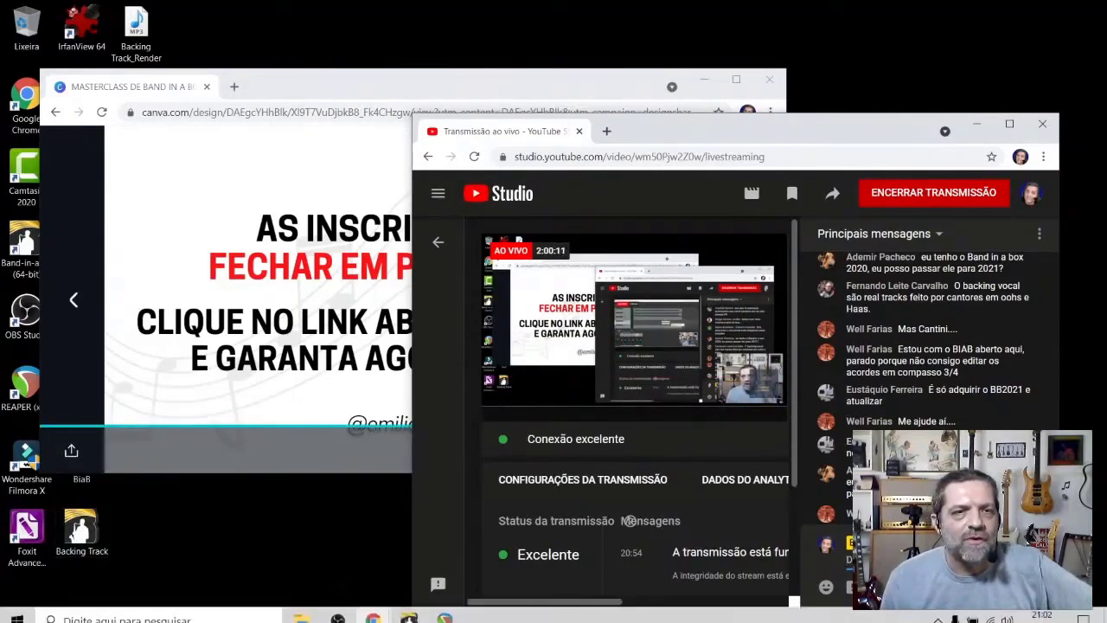
pyautogui.click(416, 613)
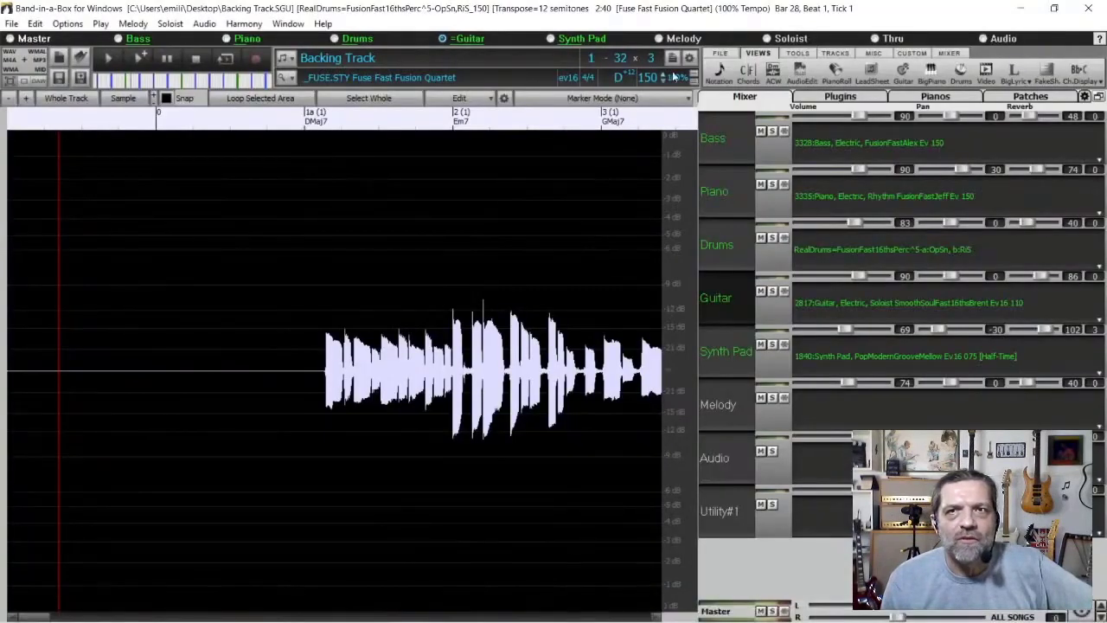
pyautogui.click(719, 73)
pyautogui.click(749, 75)
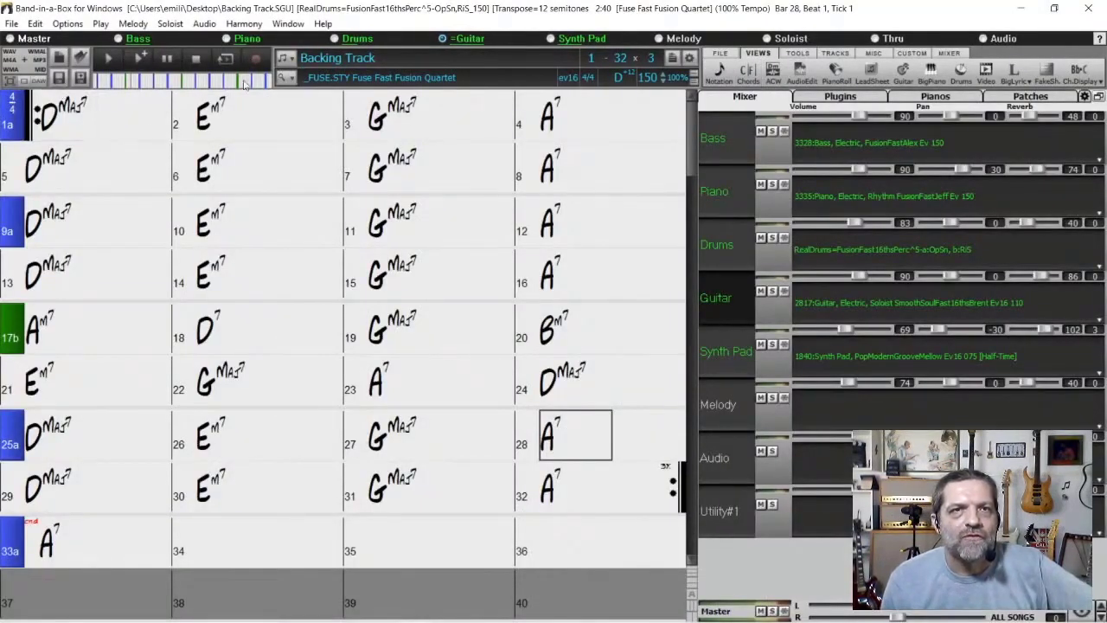
# - Change the song's style to the 3/4 style _DEMODED, Demoded Old Timey Waltz Trio
pyautogui.click(283, 78)
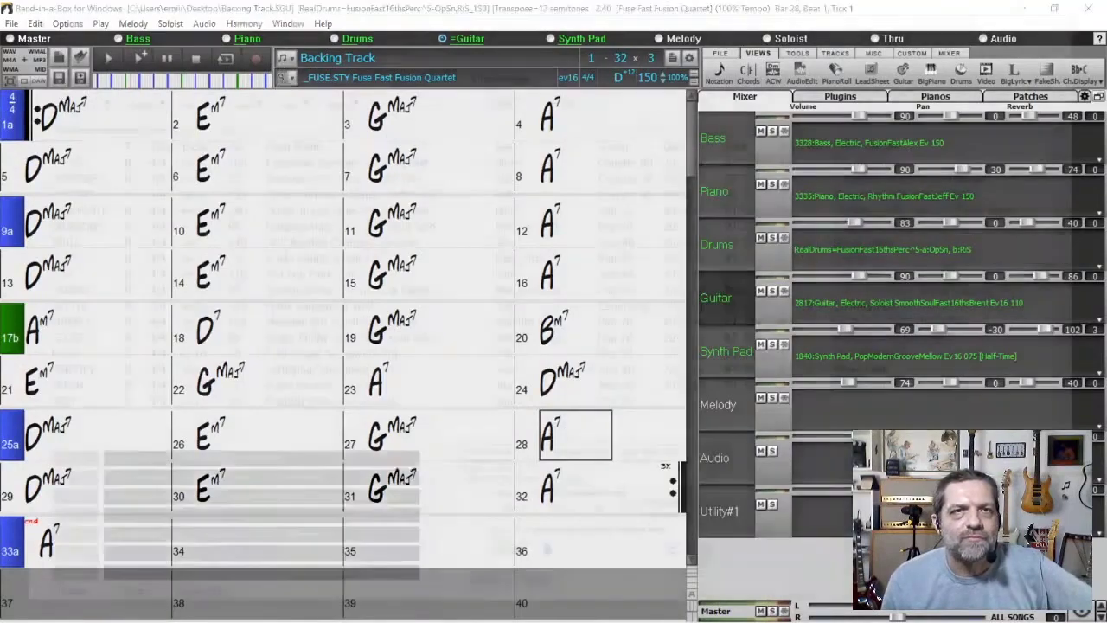
pyautogui.click(121, 178)
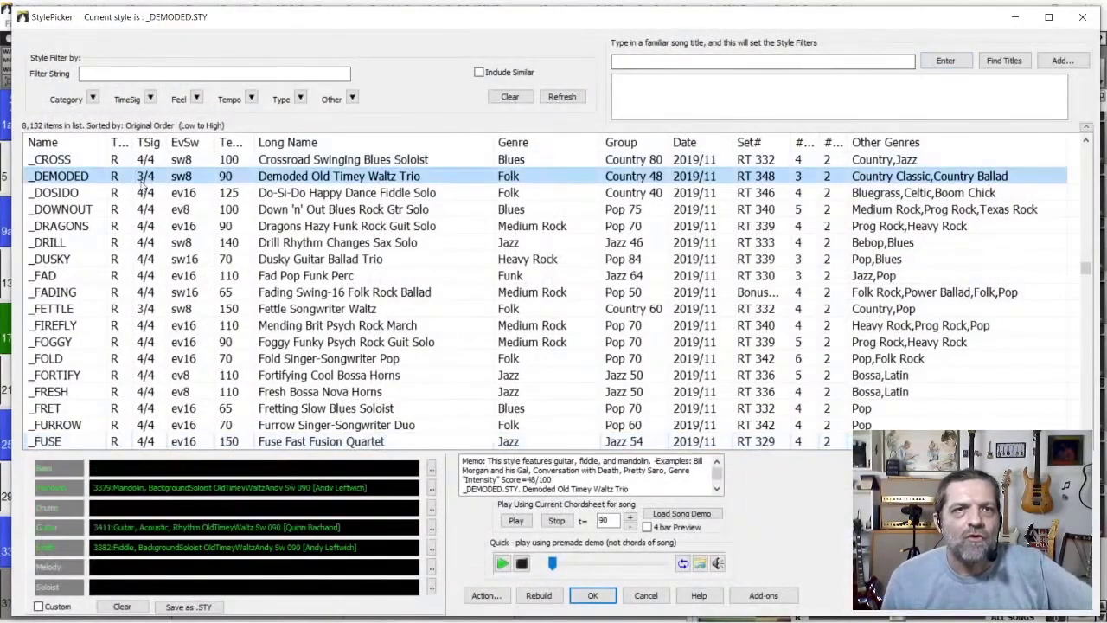
pyautogui.click(591, 596)
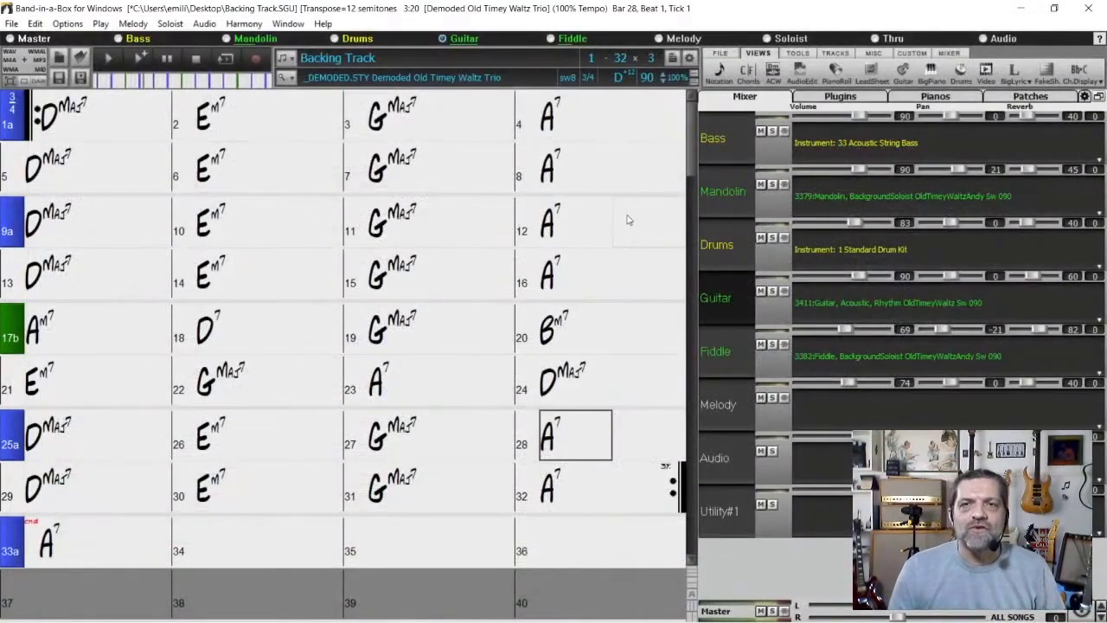
# - Mute and unmute the Guitar track, and start generating and playing the song in the waltz style
pyautogui.click(762, 291)
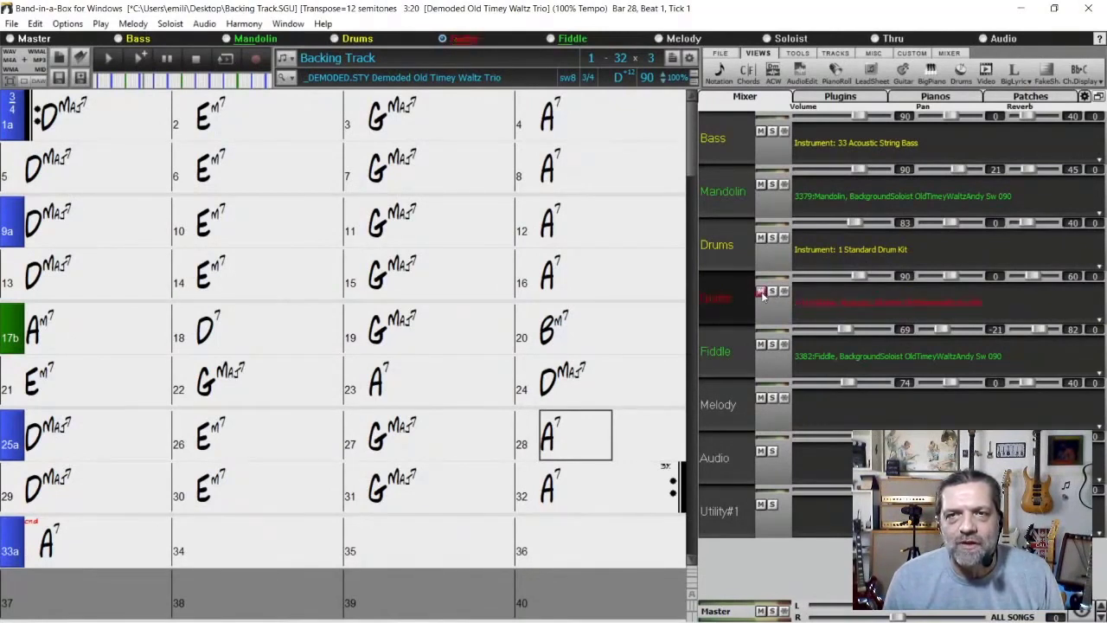
pyautogui.click(762, 292)
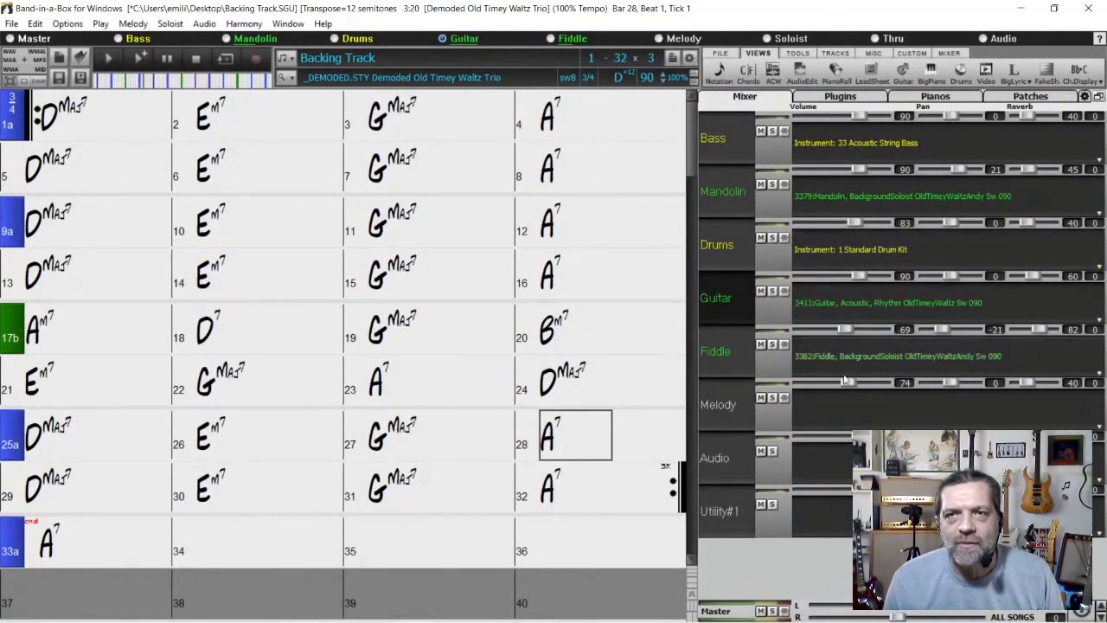
pyautogui.click(108, 58)
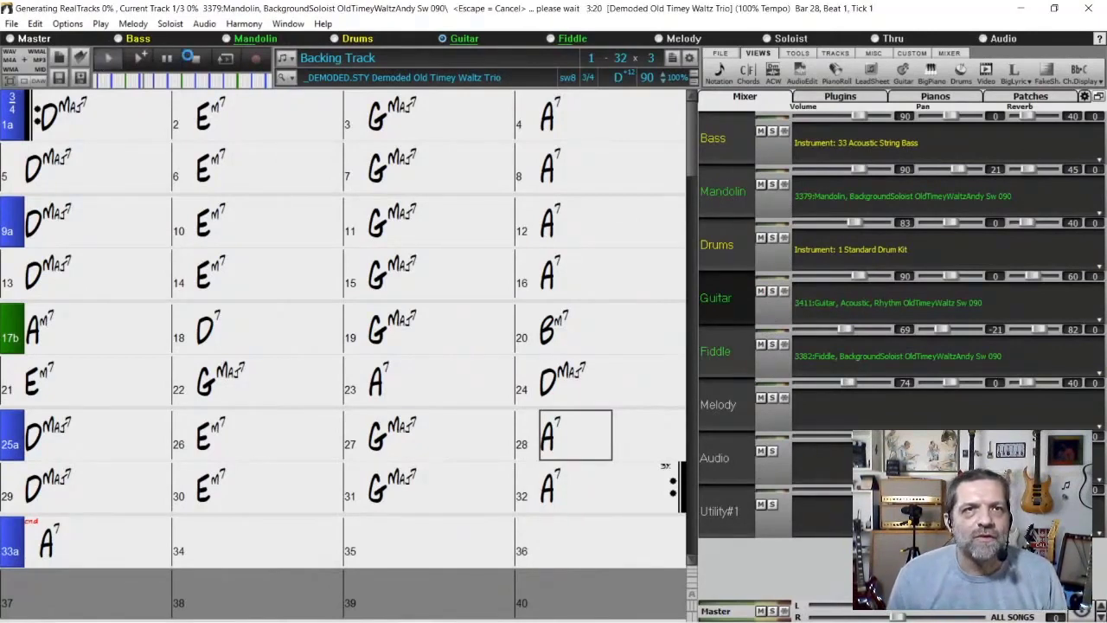